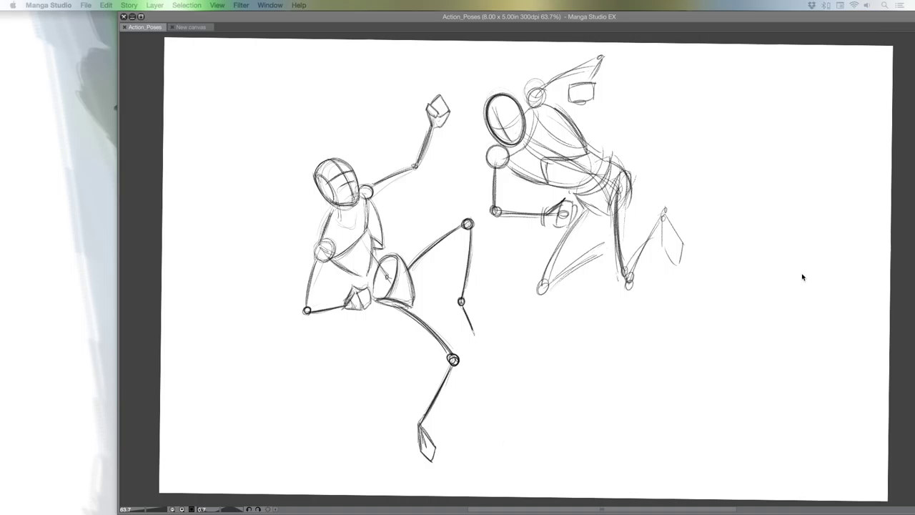
Show the tool palettes and switch to the blank New canvas document.
key("Tab")
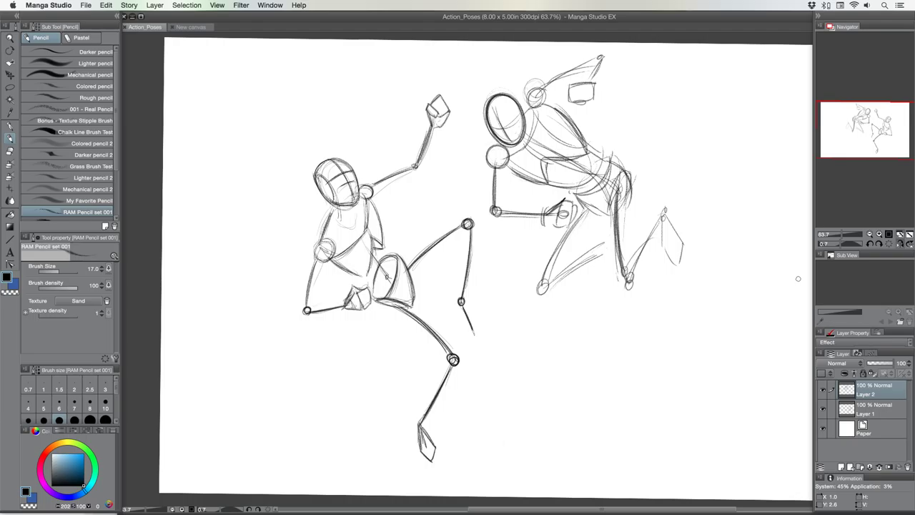
left_click(141, 363)
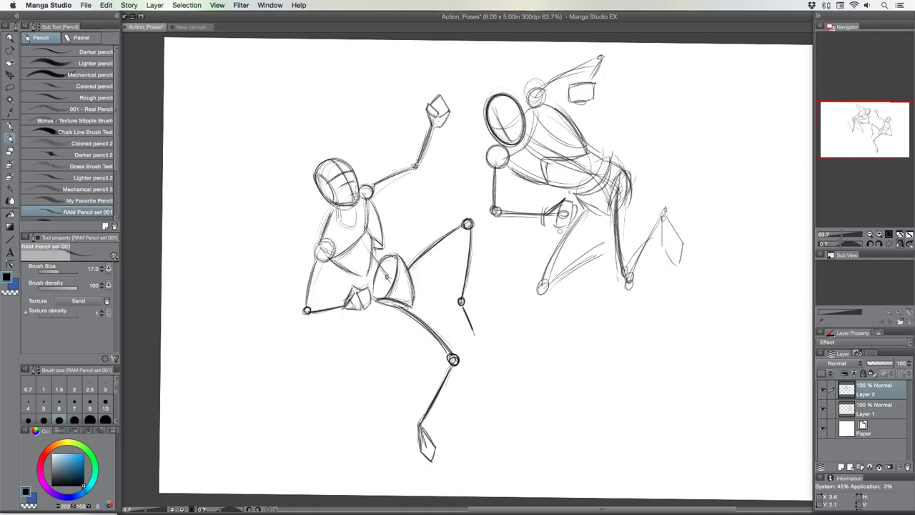
left_click(191, 28)
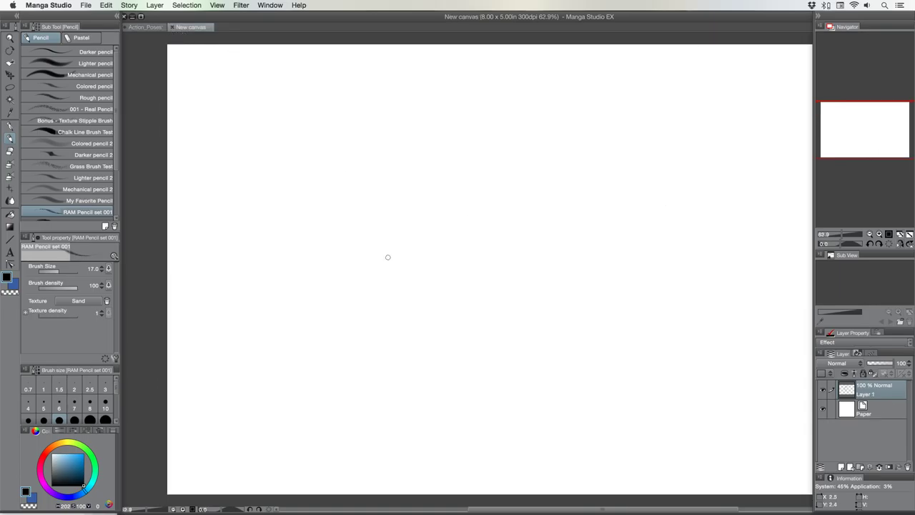
Pencil an upright oval head with curved vertical and horizontal facial guidelines.
left_click(375, 139)
mouse_move(375, 139)
left_mouse_down()
mouse_move(361, 139)
mouse_move(393, 147)
mouse_move(386, 166)
left_mouse_up()
left_click_drag(370, 126, 379, 181)
Sketch the ribcage below the head with a curved shoulder line, centre line, arched lower opening, sides and an arm opening.
mouse_move(361, 149)
left_mouse_down()
mouse_move(393, 149)
mouse_move(369, 169)
mouse_move(415, 192)
left_mouse_up()
mouse_move(358, 196)
left_mouse_down()
mouse_move(350, 206)
mouse_move(400, 241)
left_mouse_up()
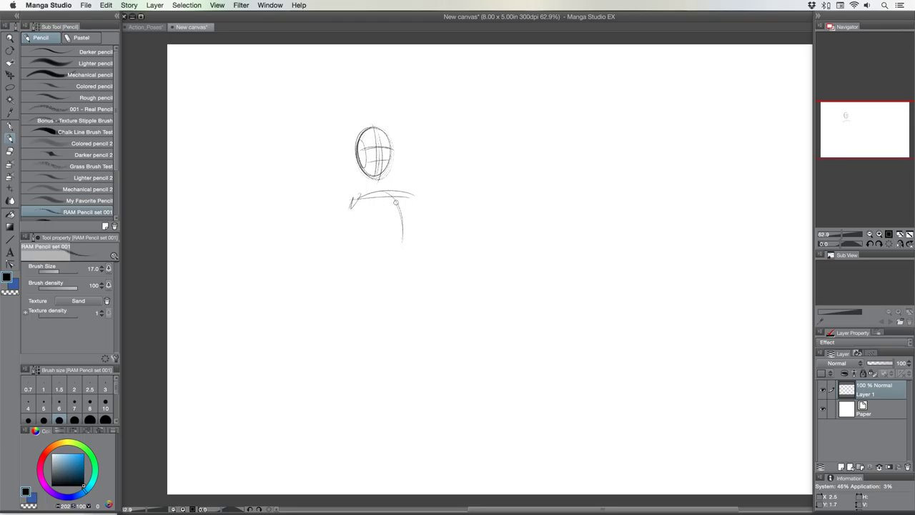
left_click_drag(394, 201, 403, 243)
left_click_drag(398, 225, 376, 255)
left_click_drag(409, 219, 422, 245)
left_click_drag(412, 196, 422, 249)
mouse_move(352, 198)
left_mouse_down()
mouse_move(349, 246)
mouse_move(365, 257)
mouse_move(396, 224)
mouse_move(423, 251)
mouse_move(415, 196)
left_mouse_up()
mouse_move(418, 193)
left_mouse_down()
mouse_move(359, 195)
mouse_move(418, 193)
mouse_move(347, 210)
mouse_move(418, 192)
left_mouse_up()
left_click_drag(345, 192, 348, 236)
left_click_drag(352, 200, 366, 251)
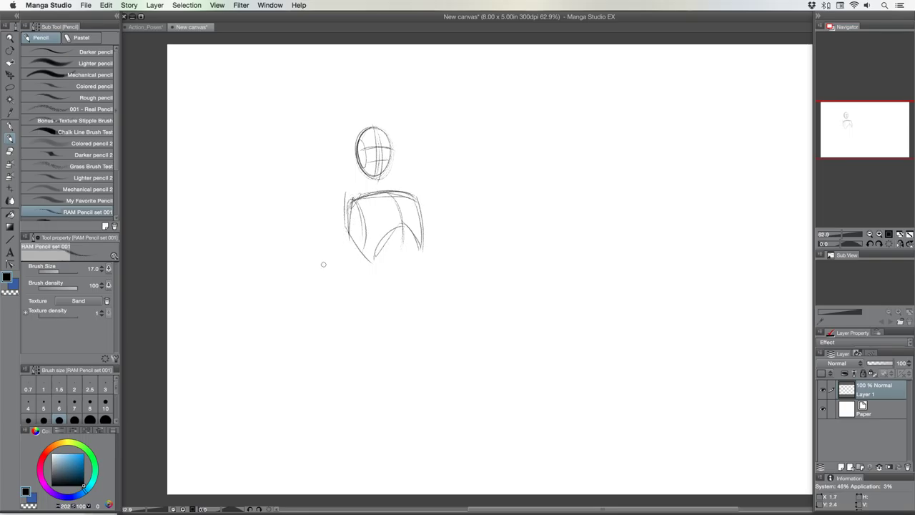
Sketch a wedge-shaped pelvis under the ribcage and join head, ribcage and pelvis with neck and spine lines.
mouse_move(371, 293)
left_mouse_down()
mouse_move(413, 296)
mouse_move(355, 310)
mouse_move(386, 333)
left_mouse_up()
left_click_drag(422, 299, 395, 334)
mouse_move(366, 294)
left_mouse_down()
mouse_move(401, 296)
mouse_move(411, 316)
mouse_move(384, 335)
mouse_move(366, 319)
mouse_move(402, 333)
left_mouse_up()
mouse_move(392, 235)
left_mouse_down()
mouse_move(383, 243)
mouse_move(391, 300)
left_mouse_up()
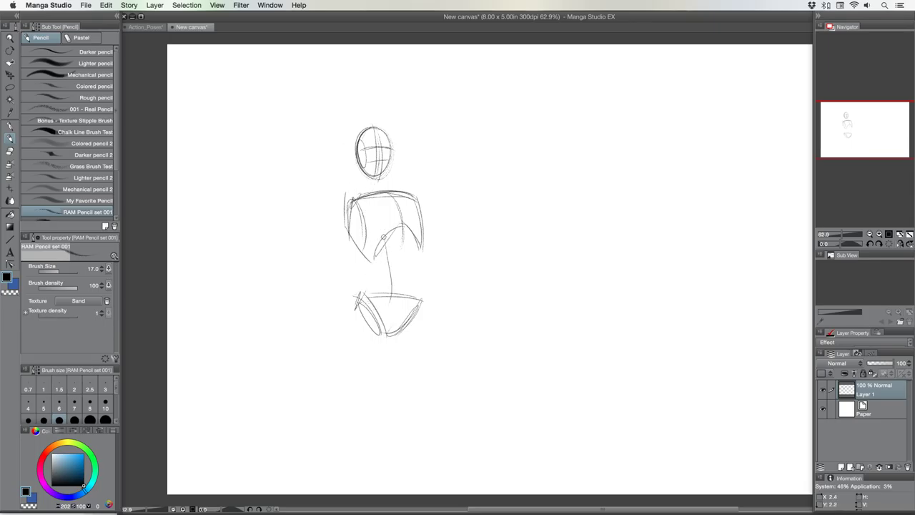
left_click_drag(383, 236, 390, 293)
left_click_drag(385, 261, 390, 290)
left_click_drag(374, 176, 377, 195)
Move the layer with the upright figure study to the canvas's upper-left corner.
left_click(9, 74)
left_click_drag(326, 202, 323, 170)
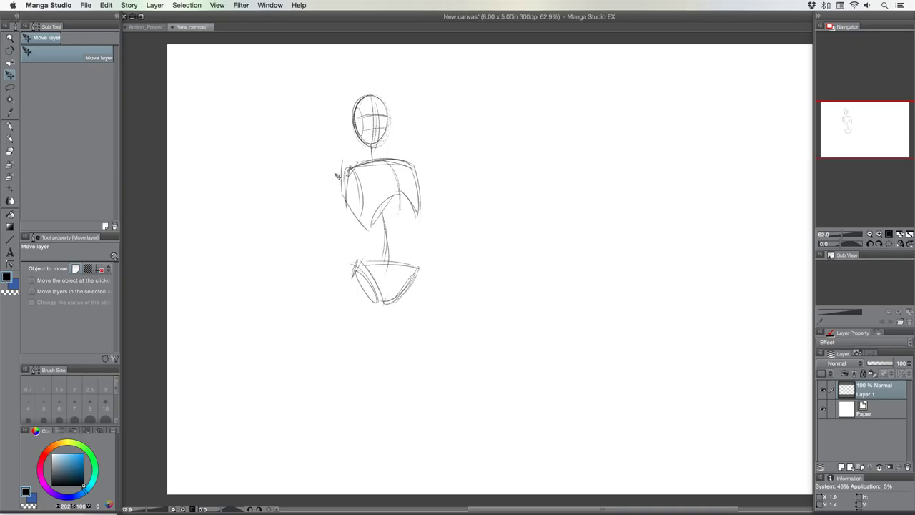
mouse_move(363, 250)
left_mouse_down()
mouse_move(320, 257)
mouse_move(247, 229)
mouse_move(262, 245)
left_mouse_up()
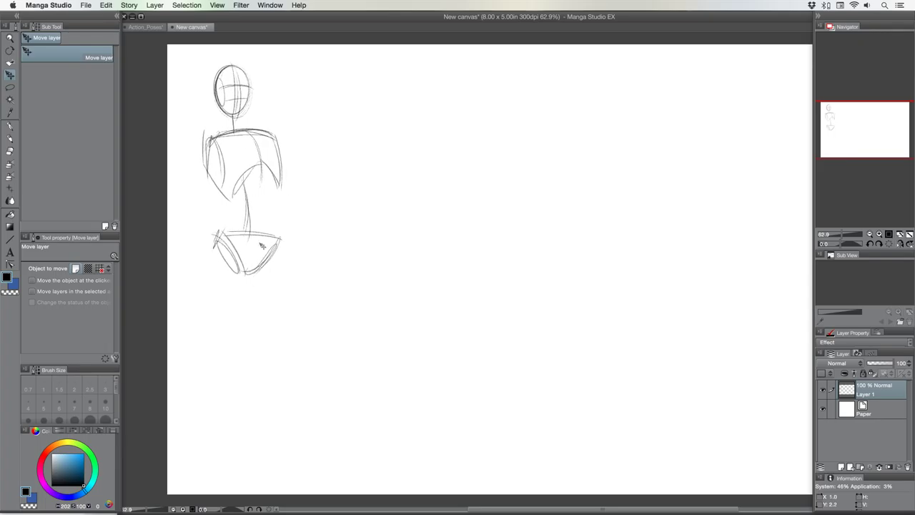
Add a new raster layer and pencil a sweeping S-shaped line of action running diagonally across the canvas.
left_click(841, 466)
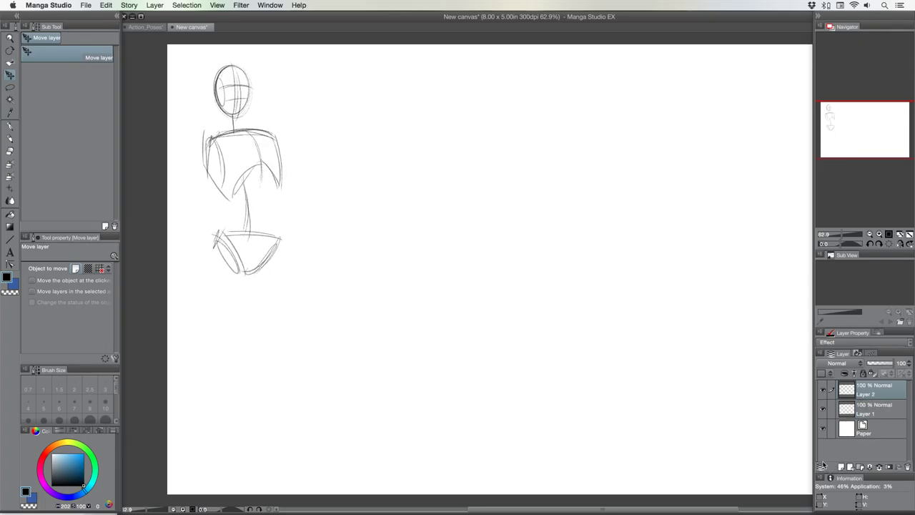
left_click(10, 138)
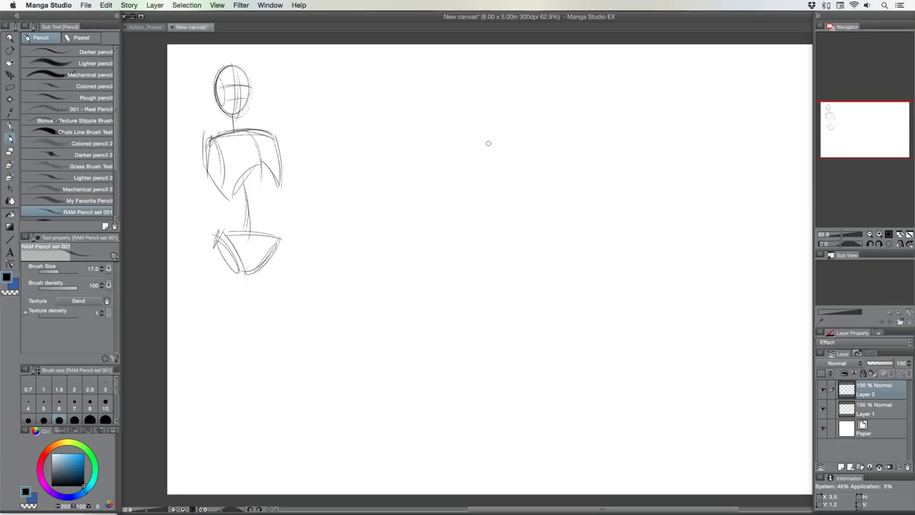
left_click_drag(459, 190, 552, 315)
key("super+z")
left_click_drag(594, 97, 495, 241)
mouse_move(523, 216)
left_mouse_down()
mouse_move(460, 265)
mouse_move(429, 313)
left_mouse_up()
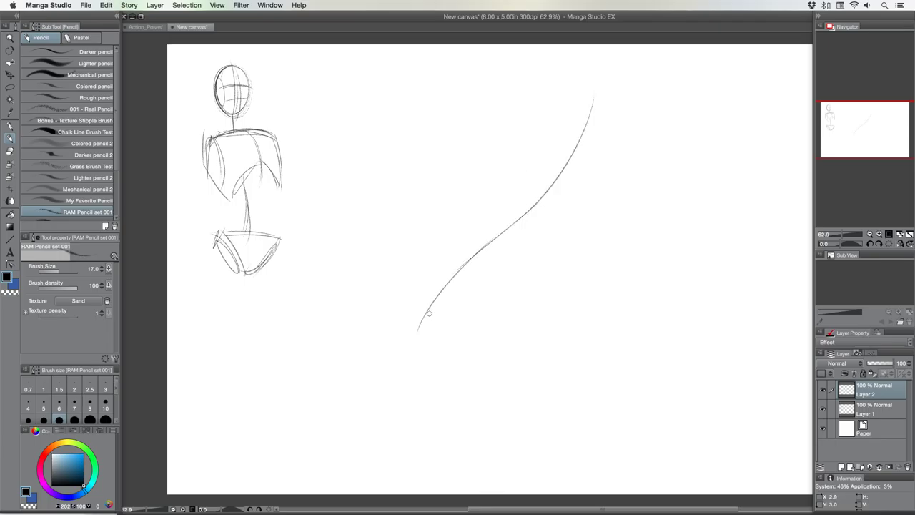
Reinforce the line of action with repeated flowing strokes and extend its lower end further down.
left_click_drag(478, 251, 422, 336)
mouse_move(473, 268)
left_mouse_down()
mouse_move(592, 100)
mouse_move(559, 166)
mouse_move(476, 226)
left_mouse_up()
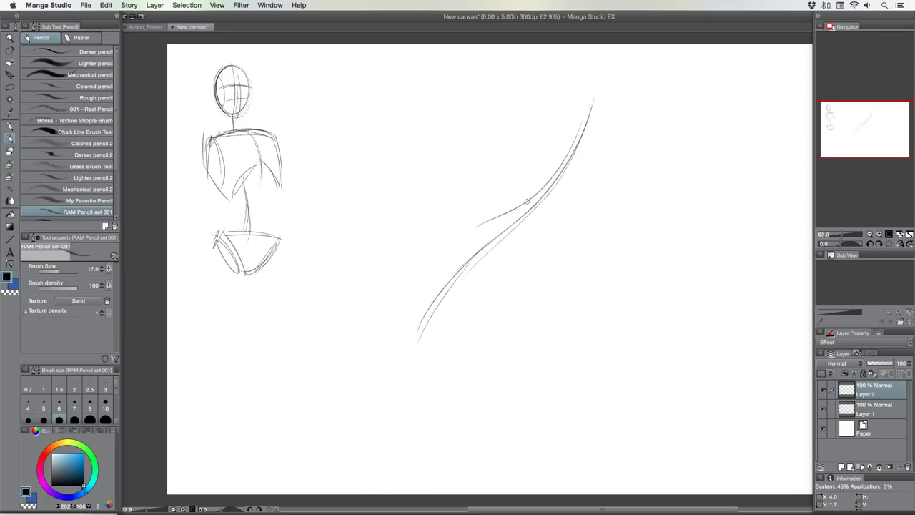
left_click_drag(527, 201, 438, 299)
mouse_move(475, 250)
left_mouse_down()
mouse_move(422, 323)
mouse_move(579, 143)
left_mouse_up()
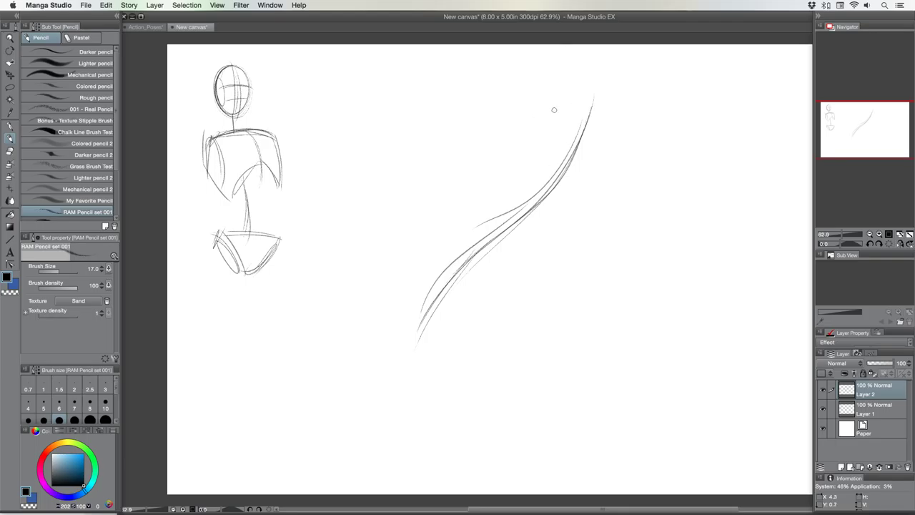
left_click_drag(532, 183, 460, 236)
mouse_move(585, 105)
left_mouse_down()
mouse_move(528, 214)
mouse_move(561, 174)
mouse_move(449, 274)
mouse_move(399, 368)
left_mouse_up()
left_click_drag(441, 284, 379, 390)
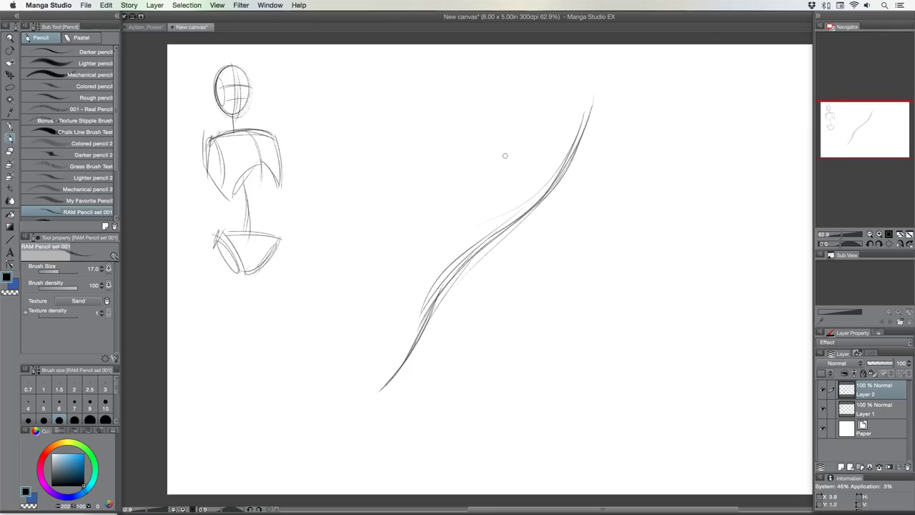
Sketch a tilted oval head beside the line of action, with a curved shoulder line and slanted torso centre line below.
mouse_move(509, 169)
left_mouse_down()
mouse_move(530, 137)
mouse_move(509, 166)
mouse_move(504, 130)
mouse_move(513, 176)
mouse_move(539, 141)
mouse_move(518, 167)
left_mouse_up()
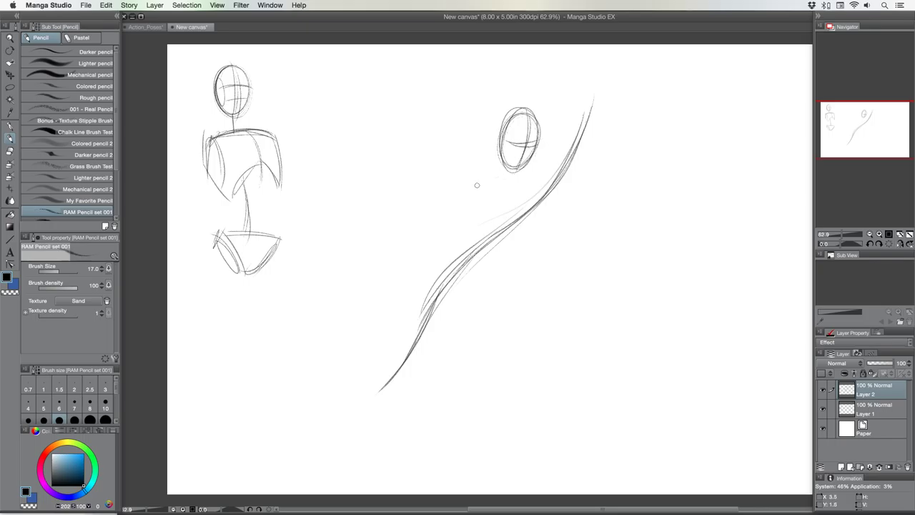
mouse_move(466, 188)
left_mouse_down()
mouse_move(531, 185)
mouse_move(470, 190)
mouse_move(512, 188)
mouse_move(479, 179)
mouse_move(466, 190)
mouse_move(506, 188)
mouse_move(474, 178)
mouse_move(497, 173)
mouse_move(475, 217)
left_mouse_up()
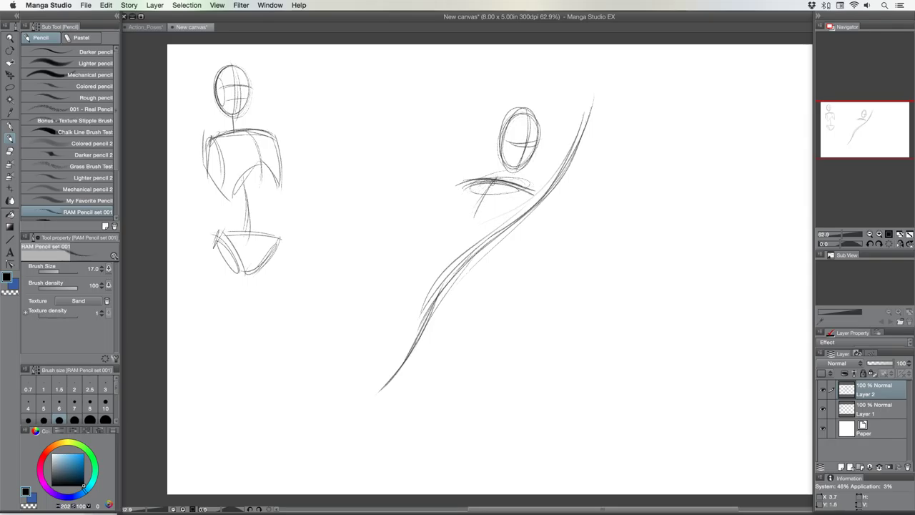
left_click_drag(497, 178, 478, 211)
mouse_move(488, 188)
left_mouse_down()
mouse_move(475, 206)
mouse_move(459, 263)
left_mouse_up()
Draw the tilted ribcage's arched lower opening and its curved outer sides.
mouse_move(476, 217)
left_mouse_down()
mouse_move(469, 245)
mouse_move(472, 218)
mouse_move(440, 238)
mouse_move(482, 234)
mouse_move(453, 221)
mouse_move(441, 241)
left_mouse_up()
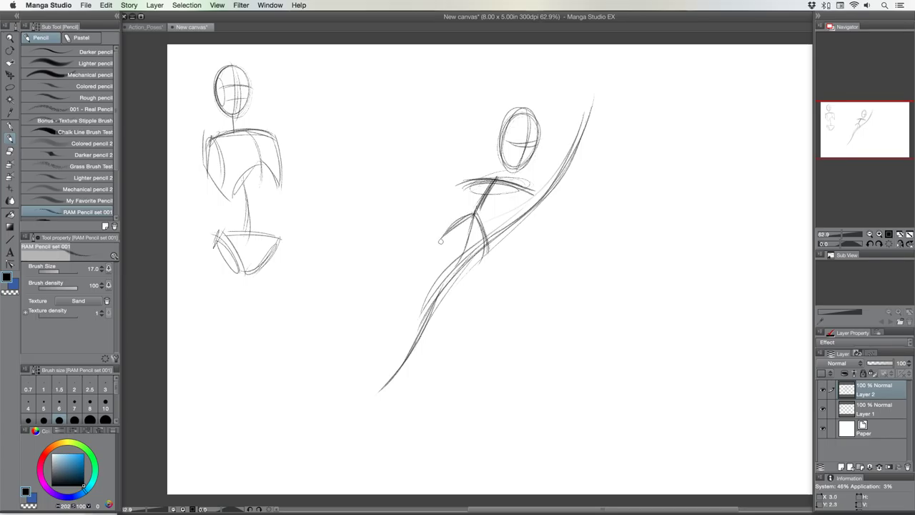
mouse_move(471, 175)
left_mouse_down()
mouse_move(447, 203)
mouse_move(439, 240)
left_mouse_up()
mouse_move(473, 201)
left_mouse_down()
mouse_move(478, 224)
mouse_move(521, 228)
left_mouse_up()
mouse_move(489, 260)
left_mouse_down()
mouse_move(526, 224)
mouse_move(532, 190)
mouse_move(491, 259)
left_mouse_up()
mouse_move(469, 219)
left_mouse_down()
mouse_move(456, 263)
mouse_move(490, 261)
left_mouse_up()
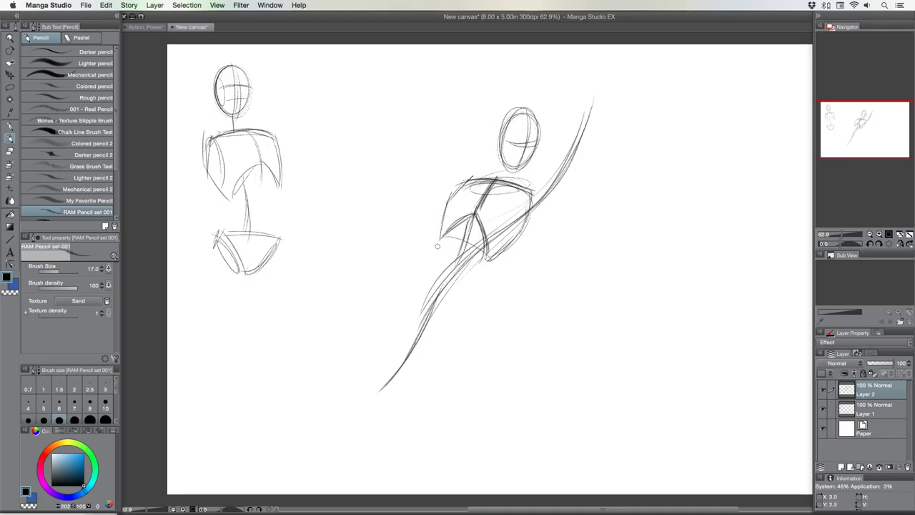
Sketch the abdomen as curved bands below the ribcage and rough in the pelvis's slanted top edge.
mouse_move(438, 249)
left_mouse_down()
mouse_move(471, 279)
mouse_move(437, 249)
mouse_move(431, 266)
mouse_move(455, 289)
mouse_move(477, 284)
left_mouse_up()
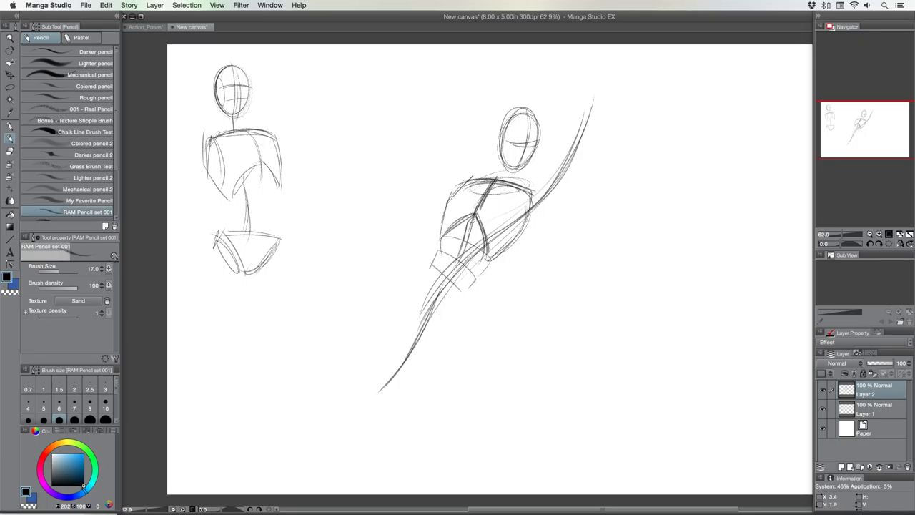
left_click_drag(473, 218, 452, 278)
left_click_drag(486, 234, 446, 275)
mouse_move(437, 240)
left_mouse_down()
mouse_move(471, 275)
mouse_move(434, 257)
mouse_move(462, 299)
left_mouse_up()
left_click_drag(462, 299, 475, 287)
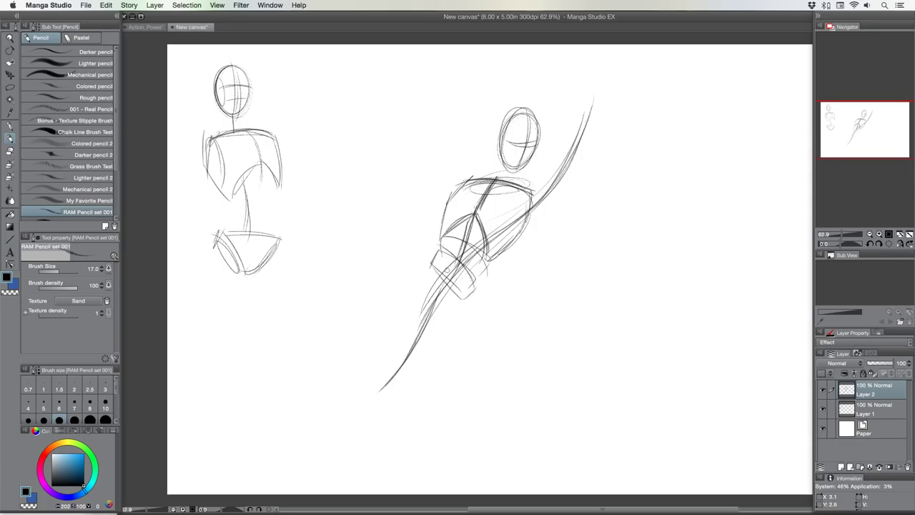
mouse_move(442, 246)
left_mouse_down()
mouse_move(470, 283)
mouse_move(483, 269)
left_mouse_up()
mouse_move(409, 271)
left_mouse_down()
mouse_move(423, 262)
mouse_move(413, 260)
mouse_move(410, 286)
mouse_move(458, 296)
mouse_move(462, 307)
left_mouse_up()
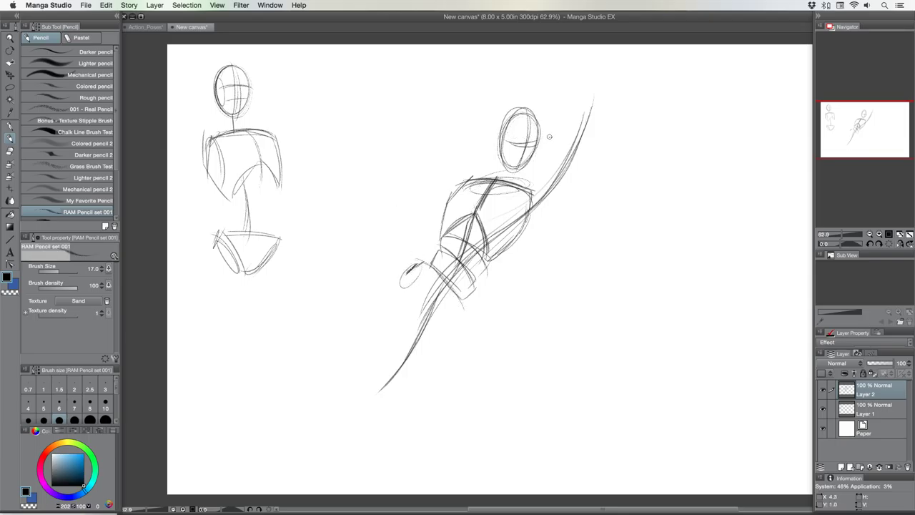
Draw tilt guidelines through the eyes, shoulders and hips of the action figure.
left_click_drag(549, 136, 504, 140)
left_click_drag(443, 175, 550, 200)
left_click_drag(411, 251, 465, 296)
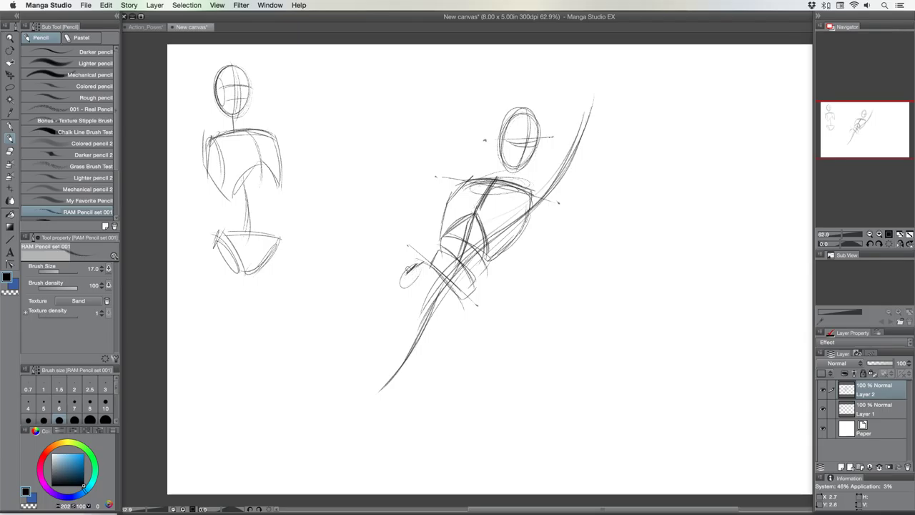
Sketch the tilted pelvis with an oval leg opening and a curved lower edge.
mouse_move(419, 257)
left_mouse_down()
mouse_move(406, 279)
mouse_move(418, 265)
mouse_move(413, 319)
mouse_move(425, 263)
left_mouse_up()
mouse_move(421, 326)
left_mouse_down()
mouse_move(464, 313)
mouse_move(438, 326)
left_mouse_up()
left_click_drag(400, 274, 410, 270)
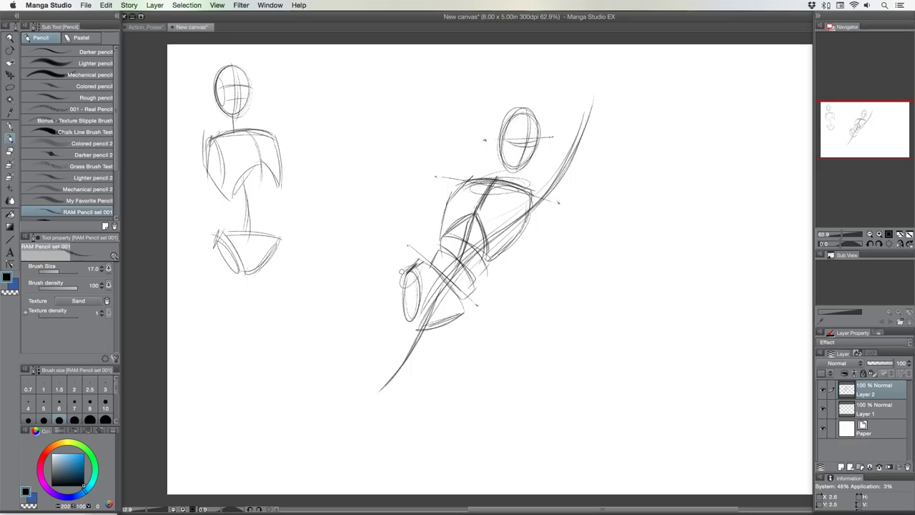
Strengthen the torso and hip contours and rough in the thigh lines down from the pelvis.
mouse_move(461, 183)
left_mouse_down()
mouse_move(445, 206)
mouse_move(460, 183)
mouse_move(441, 230)
left_mouse_up()
left_click_drag(441, 214, 432, 261)
mouse_move(531, 194)
left_mouse_down()
mouse_move(528, 224)
mouse_move(478, 281)
mouse_move(474, 272)
mouse_move(467, 294)
left_mouse_up()
mouse_move(406, 270)
left_mouse_down()
mouse_move(421, 259)
mouse_move(464, 313)
mouse_move(453, 319)
left_mouse_up()
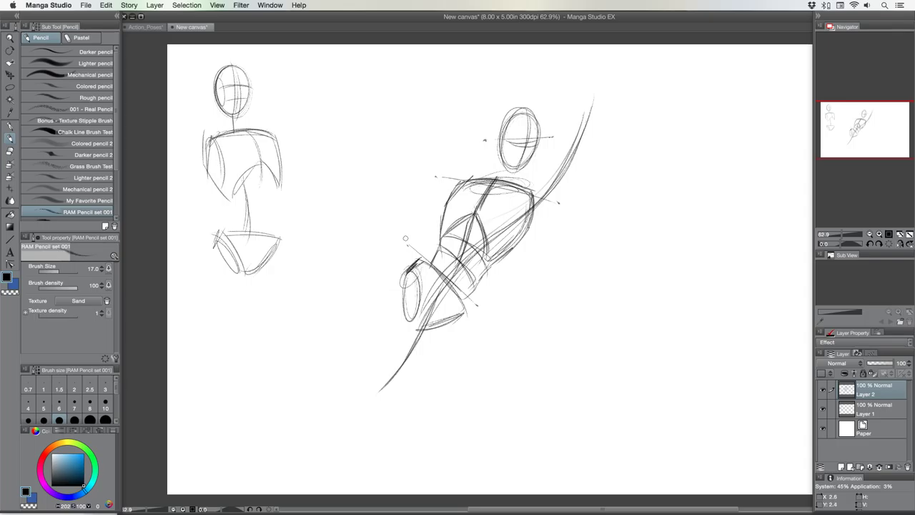
left_click_drag(404, 279, 400, 407)
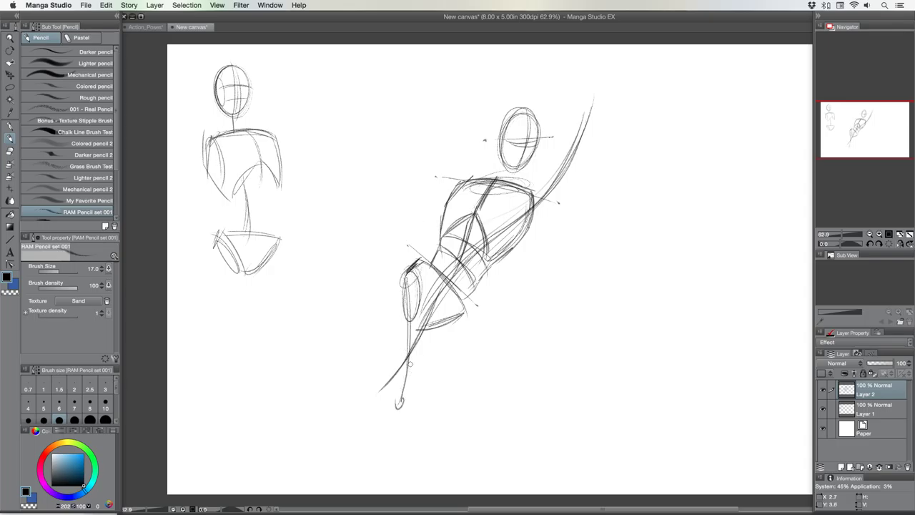
left_click_drag(449, 323, 376, 376)
Add the neck and darken the outlines of the torso sides, leg opening and pelvis.
mouse_move(501, 156)
left_mouse_down()
mouse_move(493, 130)
mouse_move(514, 115)
mouse_move(534, 122)
mouse_move(529, 165)
mouse_move(511, 178)
mouse_move(493, 178)
mouse_move(493, 136)
mouse_move(490, 174)
mouse_move(513, 183)
mouse_move(485, 177)
mouse_move(536, 193)
left_mouse_up()
mouse_move(472, 174)
left_mouse_down()
mouse_move(442, 208)
mouse_move(427, 266)
left_mouse_up()
mouse_move(531, 198)
left_mouse_down()
mouse_move(521, 246)
mouse_move(466, 297)
left_mouse_up()
mouse_move(412, 258)
left_mouse_down()
mouse_move(404, 270)
mouse_move(466, 307)
mouse_move(406, 263)
mouse_move(411, 316)
left_mouse_up()
left_click_drag(466, 307, 431, 326)
left_click_drag(464, 311, 436, 327)
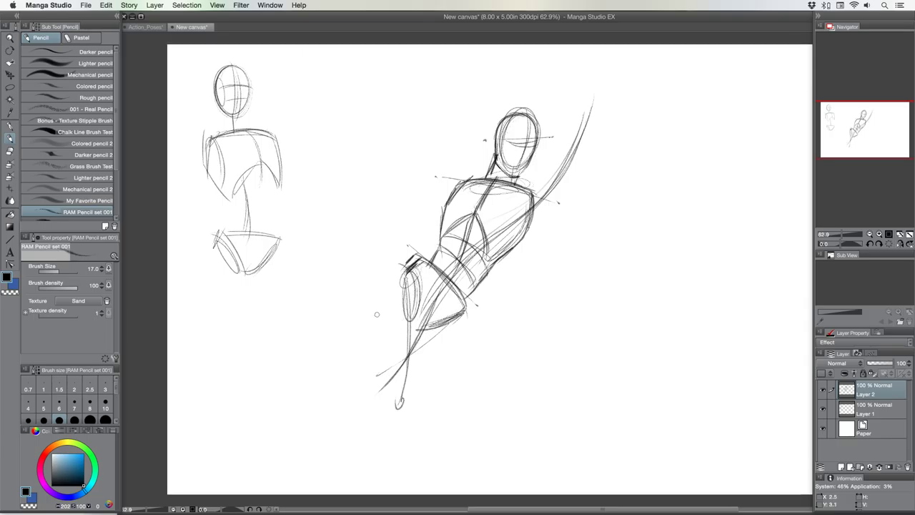
left_click_drag(420, 253, 469, 312)
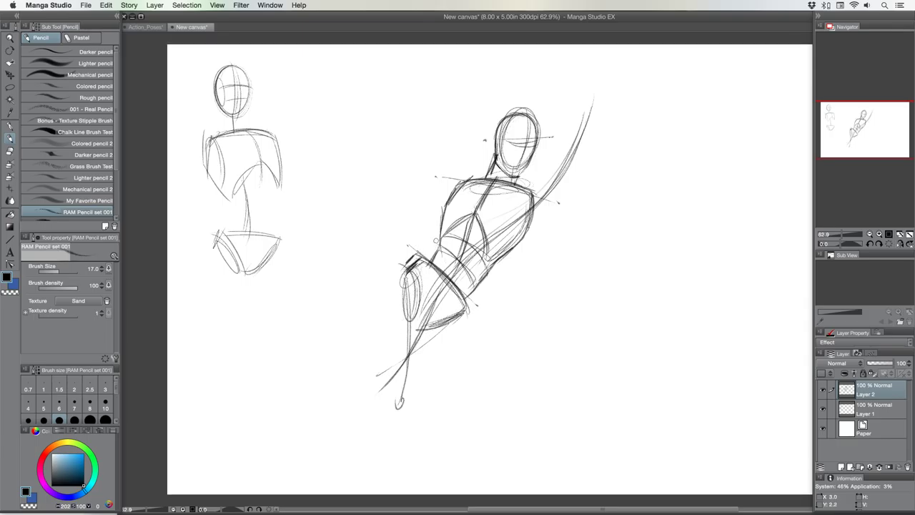
Draw a chest contour and shoulder joint circle, and extend a raised arm up along the line of action.
mouse_move(427, 259)
left_mouse_down()
mouse_move(447, 206)
mouse_move(524, 201)
left_mouse_up()
mouse_move(486, 223)
left_mouse_down()
mouse_move(529, 200)
mouse_move(585, 147)
left_mouse_up()
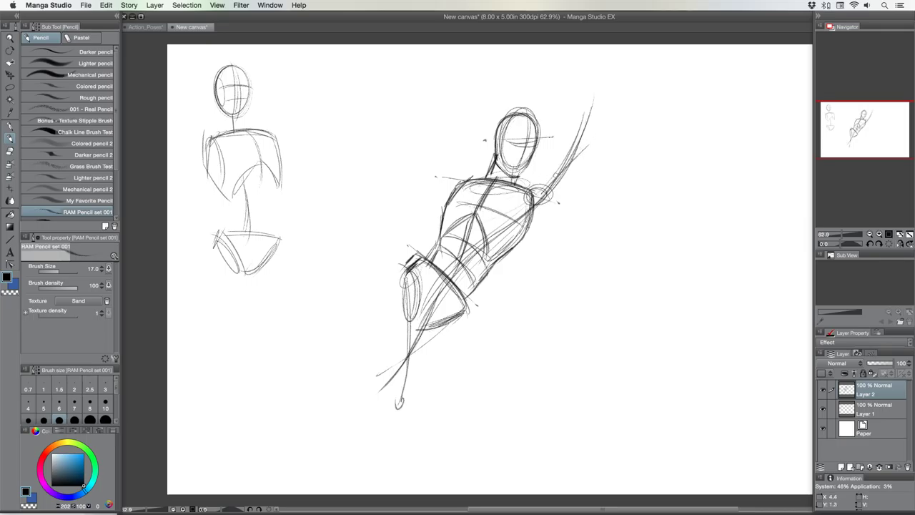
mouse_move(543, 190)
left_mouse_down()
mouse_move(582, 150)
mouse_move(608, 53)
left_mouse_up()
mouse_move(587, 126)
left_mouse_down()
mouse_move(606, 55)
mouse_move(565, 149)
left_mouse_up()
mouse_move(602, 71)
left_mouse_down()
mouse_move(575, 163)
mouse_move(551, 166)
left_mouse_up()
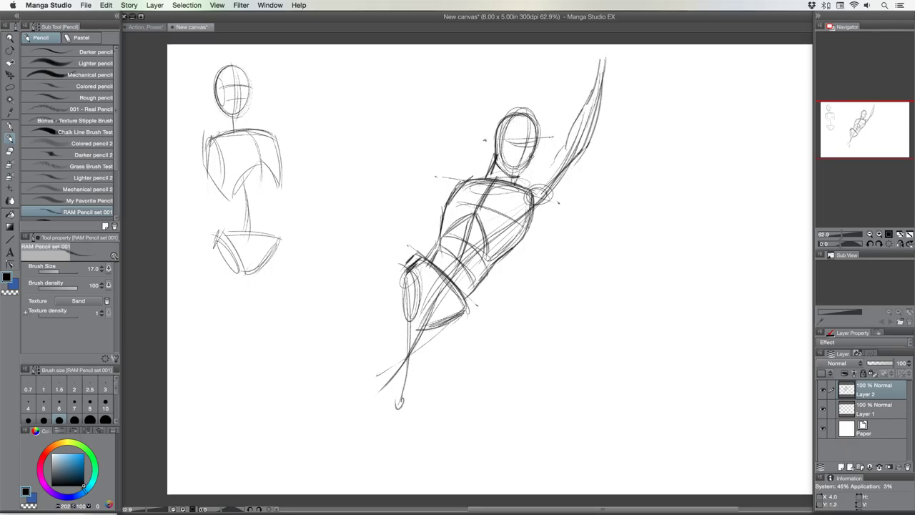
Rough in the near thigh and the two lower legs trailing behind the figure.
left_click_drag(393, 285, 376, 383)
left_click_drag(413, 323, 398, 409)
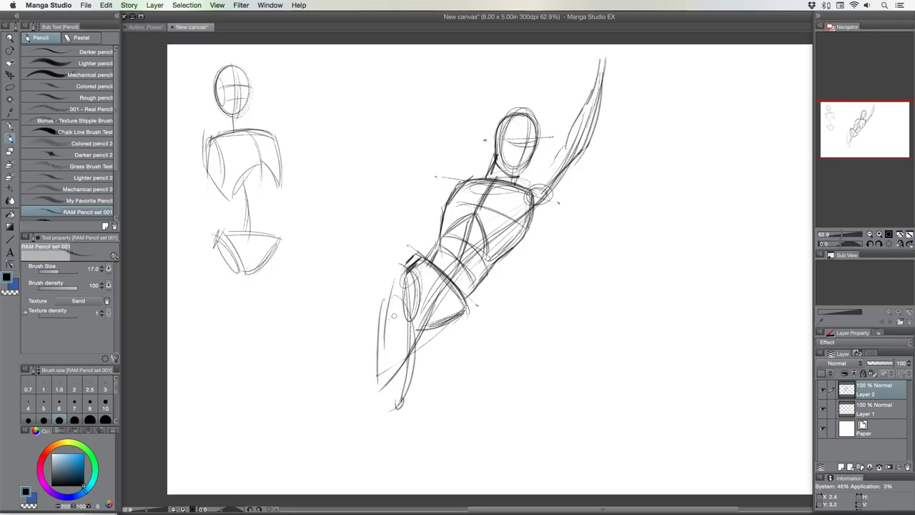
mouse_move(403, 297)
left_mouse_down()
mouse_move(396, 401)
mouse_move(369, 386)
mouse_move(386, 396)
mouse_move(346, 403)
left_mouse_up()
mouse_move(392, 383)
left_mouse_down()
mouse_move(320, 401)
mouse_move(309, 418)
left_mouse_up()
left_click_drag(362, 390, 311, 421)
left_click_drag(437, 328, 373, 360)
mouse_move(382, 325)
left_mouse_down()
mouse_move(361, 347)
mouse_move(295, 373)
left_mouse_up()
Sketch the bent arm from shoulder to fist, and flesh out the raised arm with a hand.
mouse_move(453, 190)
left_mouse_down()
mouse_move(468, 178)
mouse_move(523, 182)
mouse_move(464, 176)
mouse_move(441, 196)
mouse_move(439, 212)
left_mouse_up()
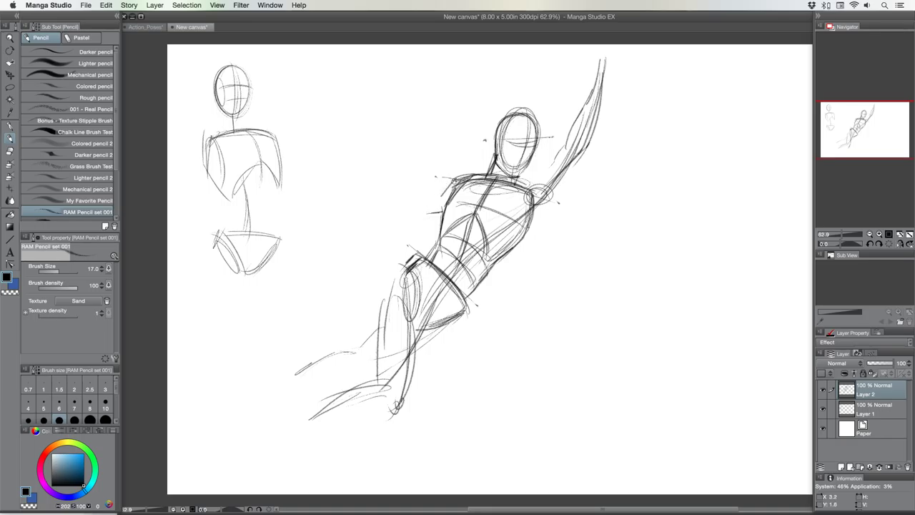
mouse_move(465, 176)
left_mouse_down()
mouse_move(441, 183)
mouse_move(416, 230)
mouse_move(355, 234)
mouse_move(365, 230)
mouse_move(342, 249)
mouse_move(383, 254)
left_mouse_up()
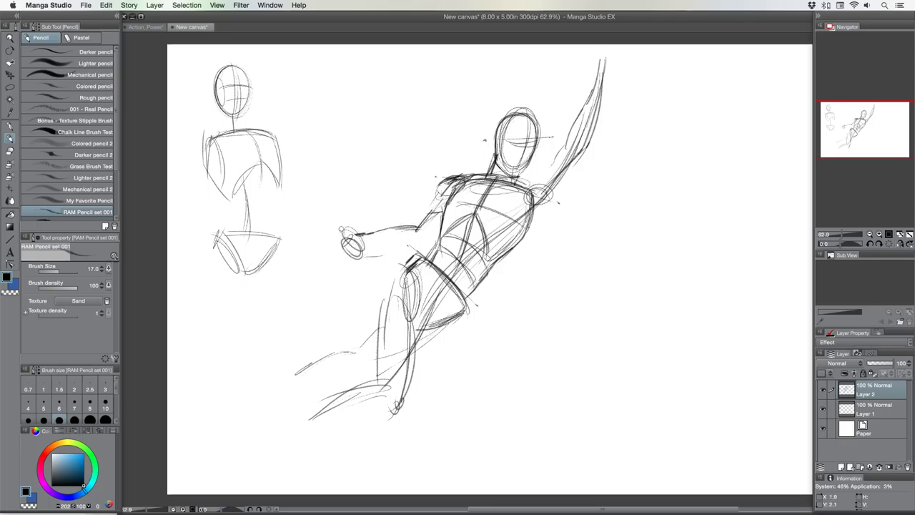
mouse_move(342, 227)
left_mouse_down()
mouse_move(332, 250)
mouse_move(353, 267)
left_mouse_up()
mouse_move(347, 264)
left_mouse_down()
mouse_move(364, 255)
mouse_move(359, 243)
mouse_move(379, 254)
mouse_move(373, 238)
mouse_move(386, 249)
mouse_move(422, 250)
mouse_move(414, 259)
mouse_move(366, 253)
left_mouse_up()
left_click_drag(422, 242, 439, 241)
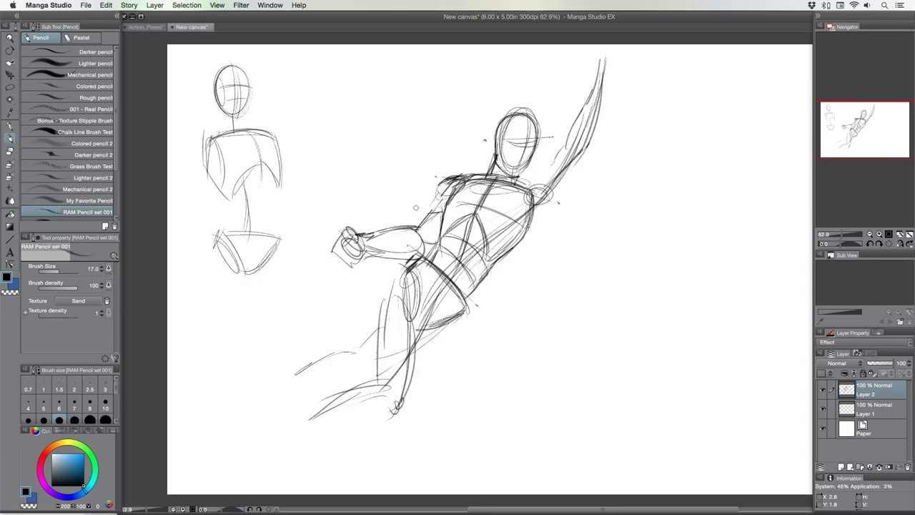
mouse_move(563, 147)
left_mouse_down()
mouse_move(541, 175)
mouse_move(581, 122)
mouse_move(590, 50)
mouse_move(616, 71)
mouse_move(602, 96)
left_mouse_up()
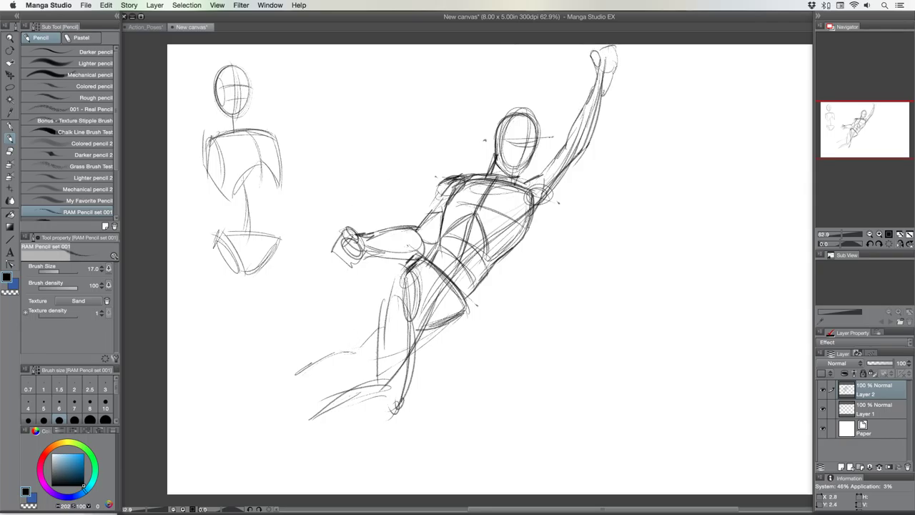
Define the near thigh with fuller contours from hip to knee and add a circular knee joint.
left_click_drag(418, 259, 380, 300)
mouse_move(400, 269)
left_mouse_down()
mouse_move(378, 303)
mouse_move(387, 386)
left_mouse_up()
left_click_drag(419, 304, 400, 399)
mouse_move(385, 359)
left_mouse_down()
mouse_move(382, 405)
mouse_move(393, 414)
left_mouse_up()
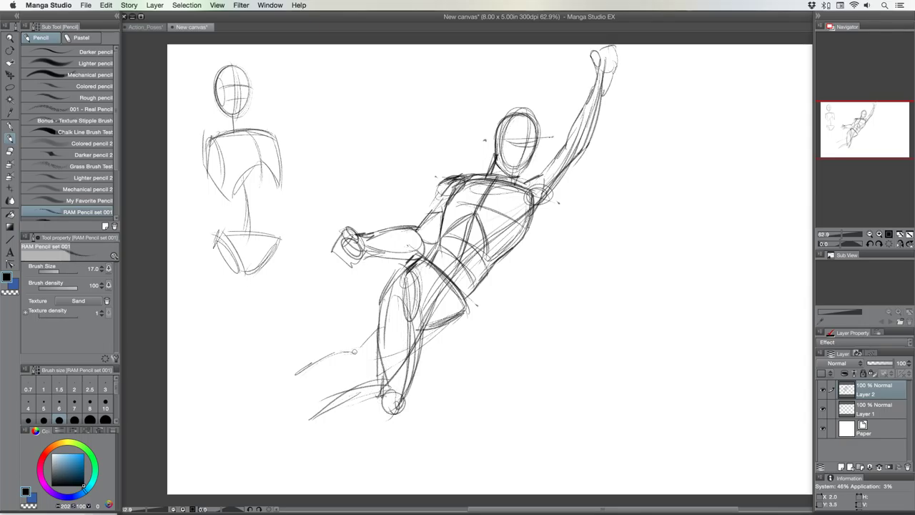
Lasso the whole action figure, rotate it by -7 degrees, scale it down to 89% and reposition it fully within the canvas.
left_click(10, 86)
mouse_move(400, 154)
left_mouse_down()
mouse_move(549, 50)
mouse_move(514, 375)
left_mouse_up()
mouse_move(488, 410)
left_mouse_down()
mouse_move(290, 289)
mouse_move(383, 141)
left_mouse_up()
key("super+t")
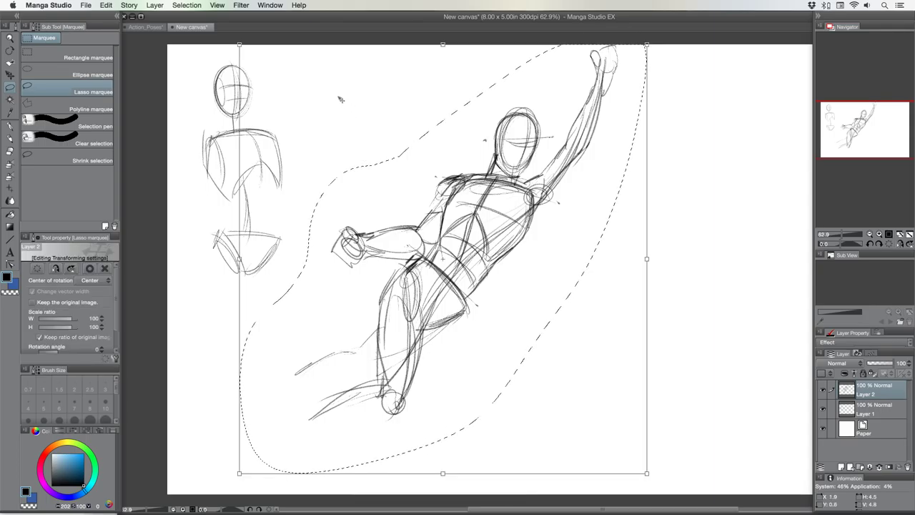
left_click_drag(233, 88, 215, 114)
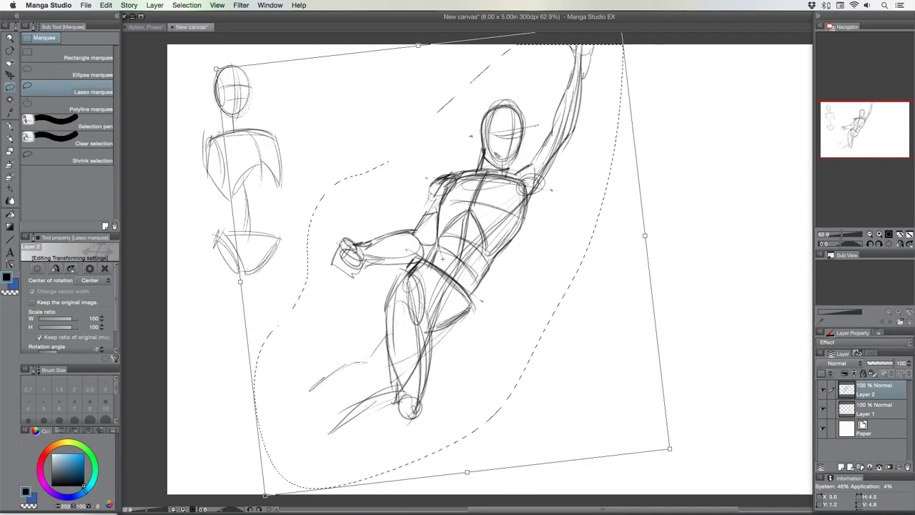
left_click_drag(217, 71, 267, 111)
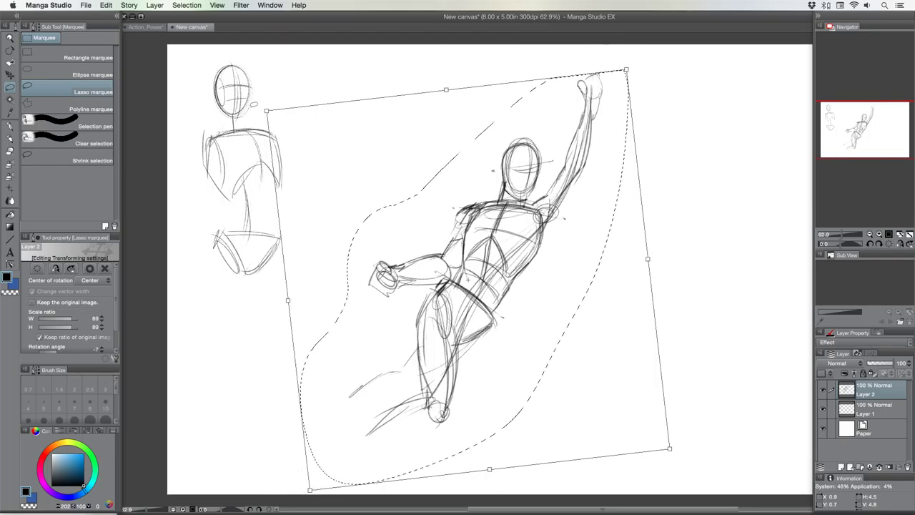
key("Return")
key("ctrl+d")
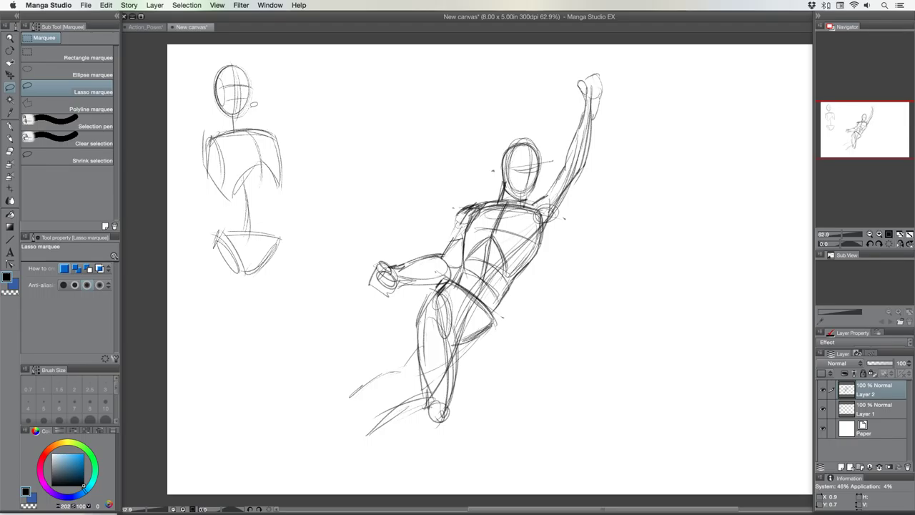
Fade the bent arm from shoulder to fist with the Soft eraser.
left_click(10, 150)
left_click(68, 72)
mouse_move(451, 237)
left_mouse_down()
mouse_move(411, 286)
mouse_move(375, 280)
mouse_move(461, 211)
mouse_move(422, 246)
mouse_move(425, 298)
mouse_move(468, 278)
mouse_move(413, 463)
mouse_move(409, 324)
mouse_move(418, 354)
mouse_move(424, 344)
left_mouse_up()
Lasso the hips and legs and nudge them slightly up and across for a better connection to the torso.
left_click(10, 87)
key("ctrl+t")
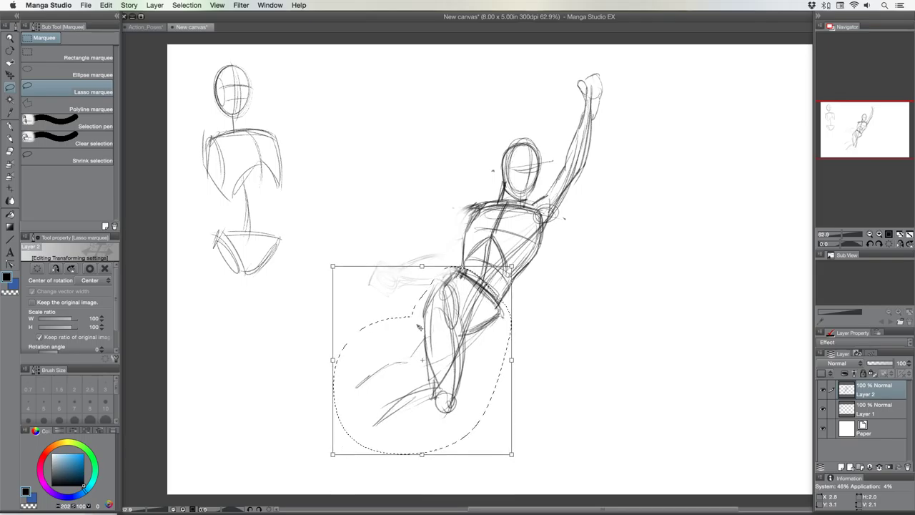
key("Return")
key("super+d")
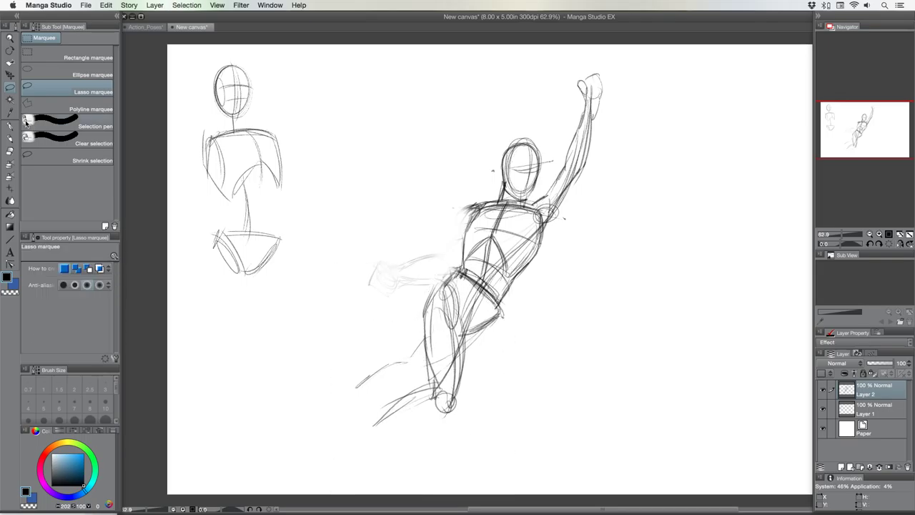
Redraw the bent arm from shoulder to fist in pencil over the faded lines.
left_click(10, 138)
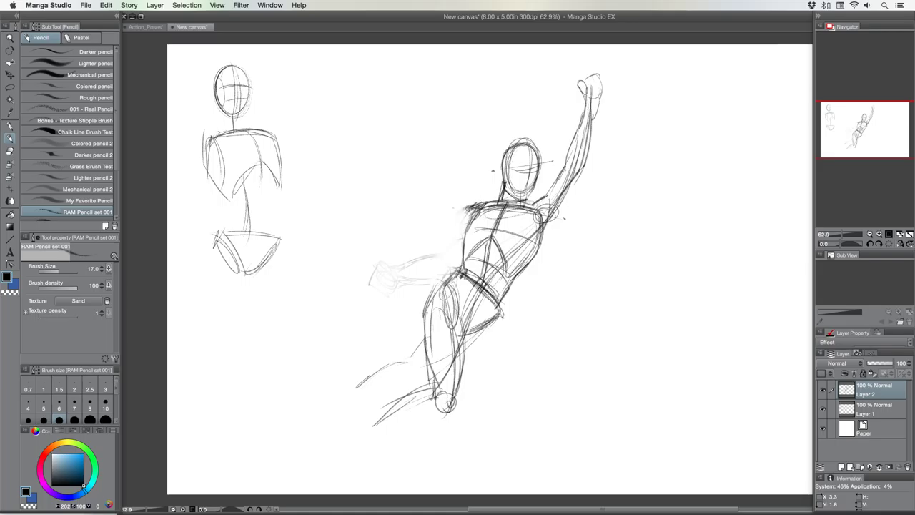
mouse_move(459, 213)
left_mouse_down()
mouse_move(431, 271)
mouse_move(397, 269)
mouse_move(390, 285)
mouse_move(432, 290)
mouse_move(376, 279)
mouse_move(367, 252)
mouse_move(386, 254)
mouse_move(390, 269)
left_mouse_up()
left_click_drag(552, 218, 525, 267)
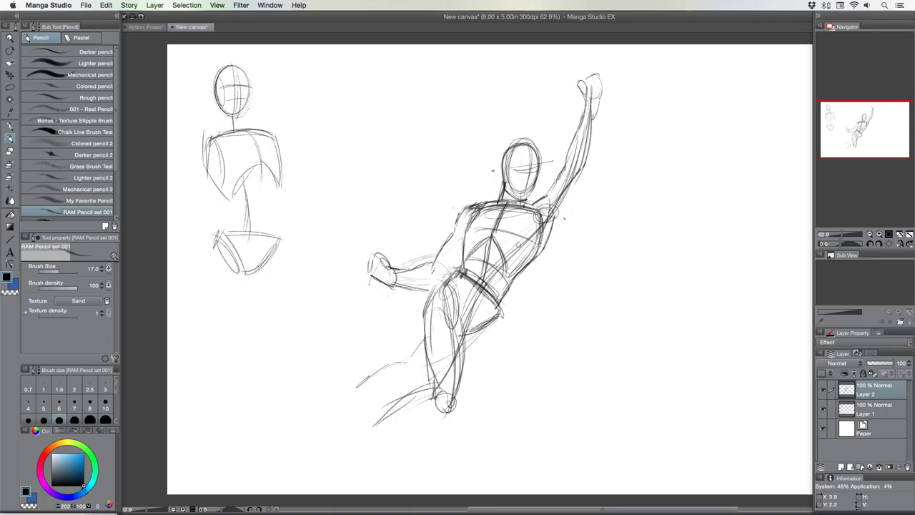
Fade the raised arm, its shoulder joint and the adjoining side of the chest with the Soft eraser.
left_click(10, 151)
left_click_drag(587, 93, 567, 183)
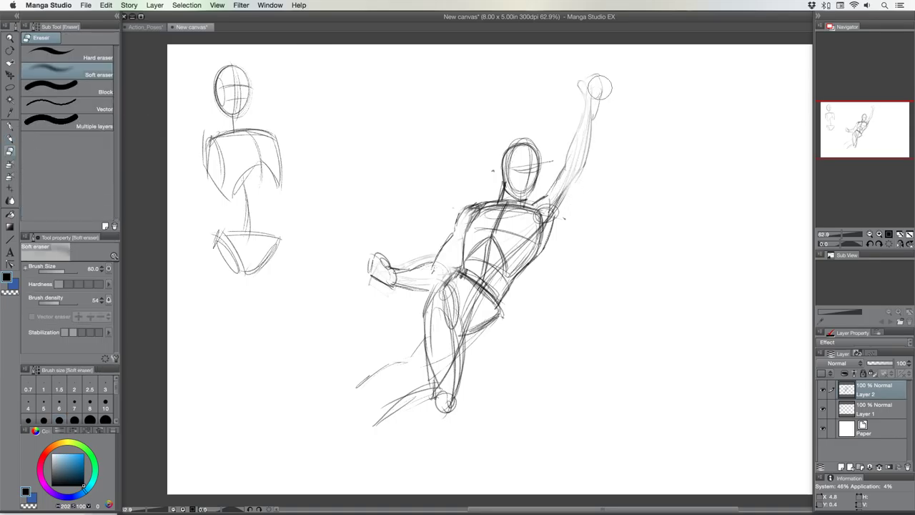
left_click_drag(594, 86, 568, 178)
left_click_drag(547, 215, 520, 242)
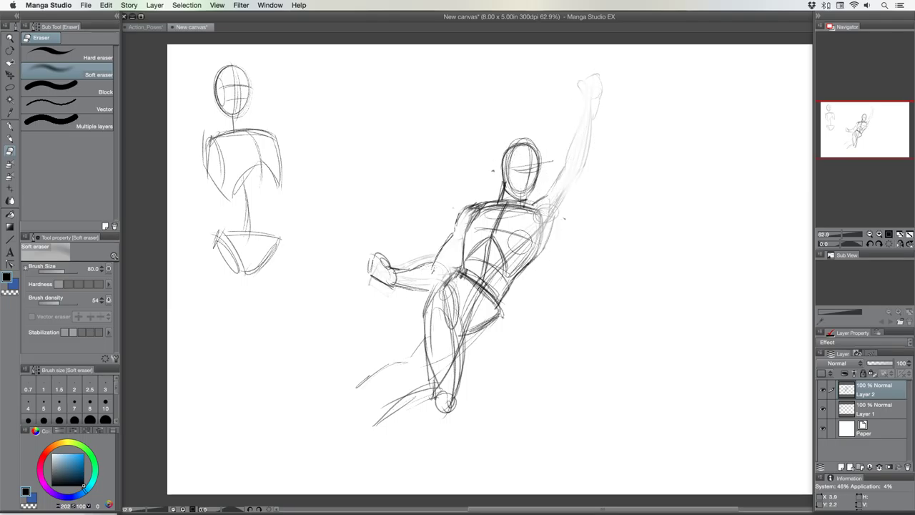
Redraw the raised arm in pencil with a bent elbow and a blocky fist, and restate the torso side below it.
left_click(12, 136)
mouse_move(549, 200)
left_mouse_down()
mouse_move(583, 156)
mouse_move(559, 212)
left_mouse_up()
mouse_move(569, 164)
left_mouse_down()
mouse_move(567, 95)
mouse_move(577, 91)
mouse_move(590, 138)
mouse_move(586, 174)
left_mouse_up()
mouse_move(576, 93)
left_mouse_down()
mouse_move(550, 71)
mouse_move(552, 92)
mouse_move(550, 82)
mouse_move(563, 98)
mouse_move(549, 86)
mouse_move(565, 72)
mouse_move(579, 104)
mouse_move(565, 167)
mouse_move(537, 203)
mouse_move(461, 210)
mouse_move(433, 265)
mouse_move(454, 261)
left_mouse_up()
left_click_drag(549, 230, 518, 275)
left_click_drag(559, 212, 549, 210)
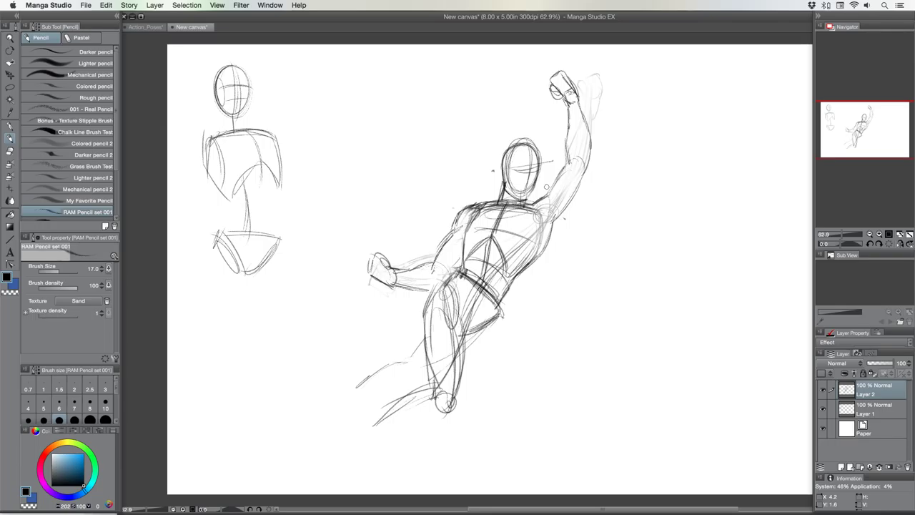
Connect the raised arm to the neck, and firm up the chest line, torso sides and outer hip contour.
mouse_move(570, 166)
left_mouse_down()
mouse_move(548, 204)
mouse_move(533, 200)
left_mouse_up()
mouse_move(499, 228)
left_mouse_down()
mouse_move(526, 232)
mouse_move(538, 221)
left_mouse_up()
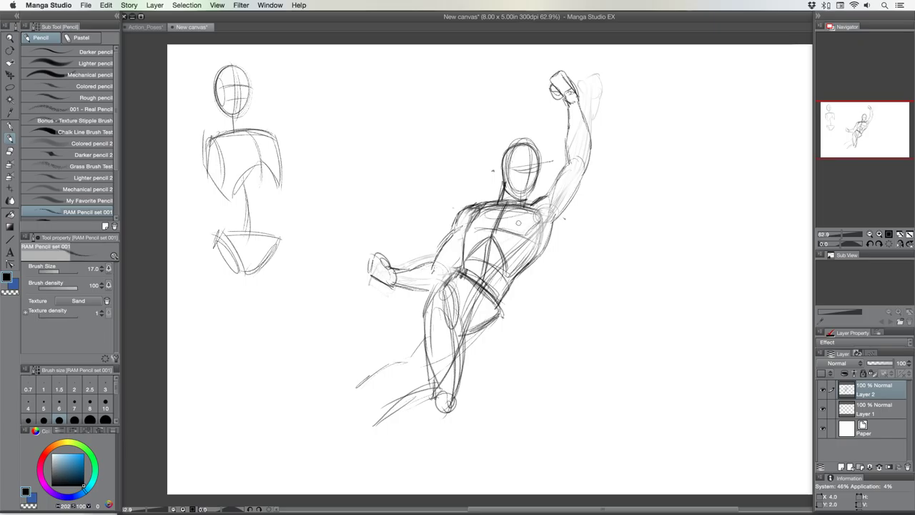
left_click_drag(467, 218, 463, 263)
left_click_drag(536, 235, 520, 277)
mouse_move(454, 232)
left_mouse_down()
mouse_move(436, 263)
mouse_move(442, 284)
mouse_move(426, 309)
mouse_move(426, 339)
left_mouse_up()
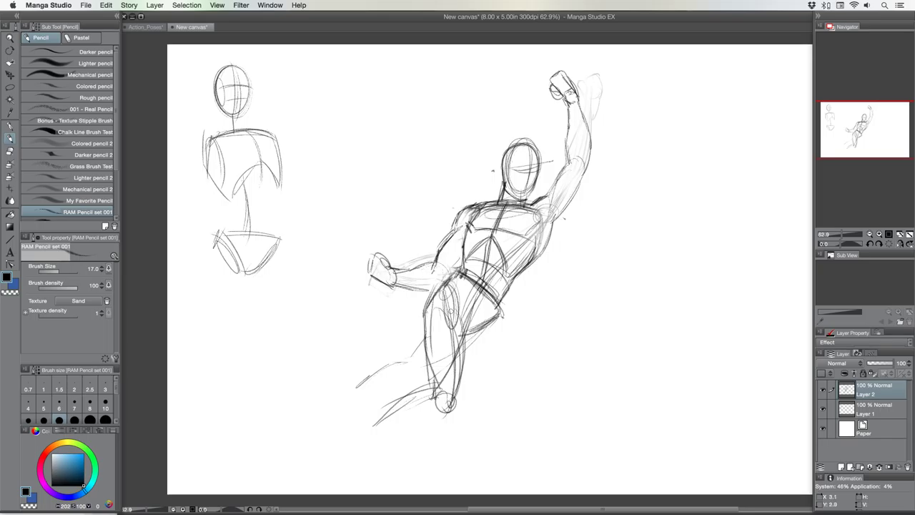
Flesh out the far thigh and both trailing lower legs, and strengthen the hip and bent forearm contours.
mouse_move(457, 300)
left_mouse_down()
mouse_move(469, 340)
mouse_move(465, 395)
mouse_move(443, 410)
mouse_move(458, 410)
mouse_move(435, 390)
mouse_move(410, 398)
mouse_move(392, 418)
mouse_move(442, 416)
mouse_move(370, 441)
left_mouse_up()
left_click_drag(429, 333, 416, 350)
mouse_move(492, 324)
left_mouse_down()
mouse_move(466, 349)
mouse_move(376, 366)
mouse_move(338, 399)
mouse_move(409, 387)
mouse_move(469, 346)
left_mouse_up()
mouse_move(455, 277)
left_mouse_down()
mouse_move(429, 299)
mouse_move(436, 290)
left_mouse_up()
mouse_move(447, 243)
left_mouse_down()
mouse_move(437, 266)
mouse_move(445, 244)
mouse_move(415, 266)
mouse_move(381, 263)
mouse_move(386, 283)
left_mouse_up()
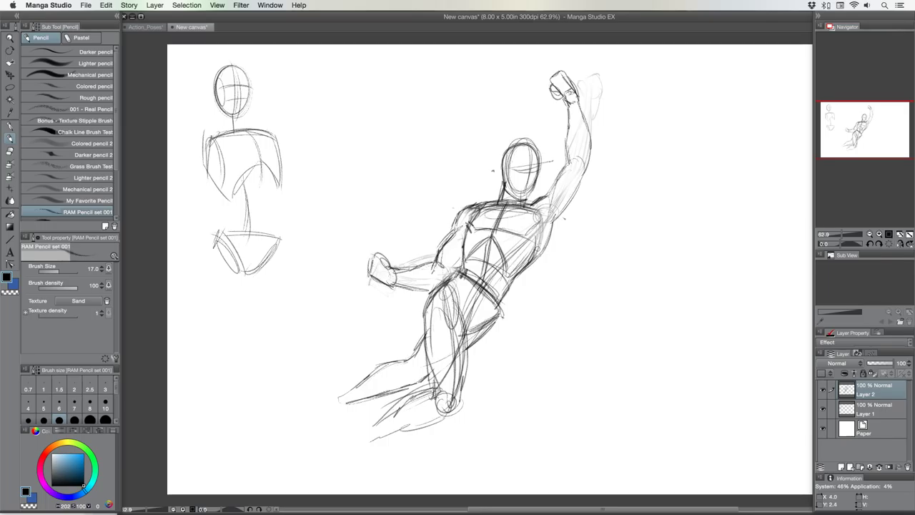
Darken the torso side, then lighten the head and redraw it with face guidelines, a jaw and neck lines.
left_click_drag(554, 226, 542, 258)
mouse_move(506, 180)
left_mouse_down()
mouse_move(507, 153)
mouse_move(535, 152)
mouse_move(535, 186)
mouse_move(526, 192)
left_mouse_up()
mouse_move(517, 127)
left_mouse_down()
mouse_move(497, 165)
mouse_move(540, 146)
mouse_move(527, 149)
mouse_move(536, 157)
mouse_move(526, 102)
left_mouse_up()
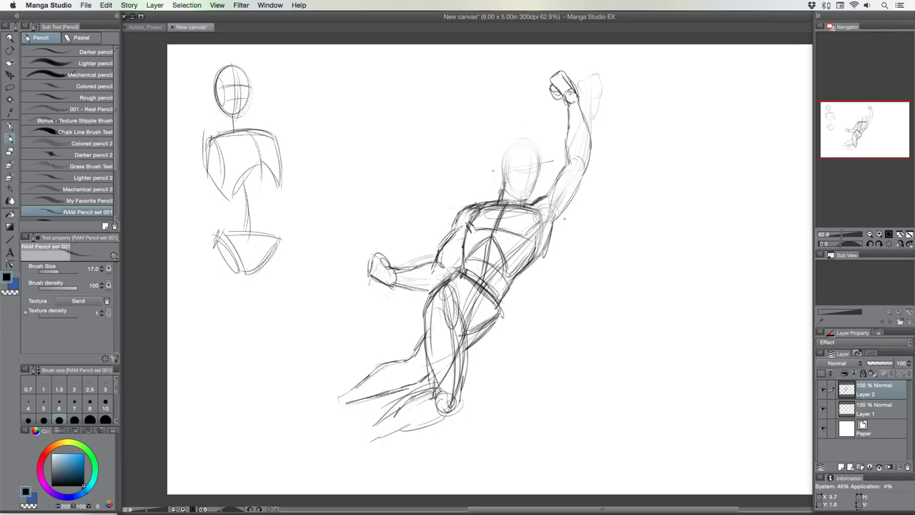
mouse_move(498, 196)
left_mouse_down()
mouse_move(504, 163)
mouse_move(521, 150)
mouse_move(512, 146)
mouse_move(541, 154)
mouse_move(530, 201)
left_mouse_up()
mouse_move(525, 150)
left_mouse_down()
mouse_move(527, 198)
mouse_move(533, 171)
mouse_move(512, 173)
mouse_move(530, 195)
mouse_move(513, 193)
mouse_move(512, 181)
mouse_move(507, 197)
mouse_move(507, 165)
left_mouse_up()
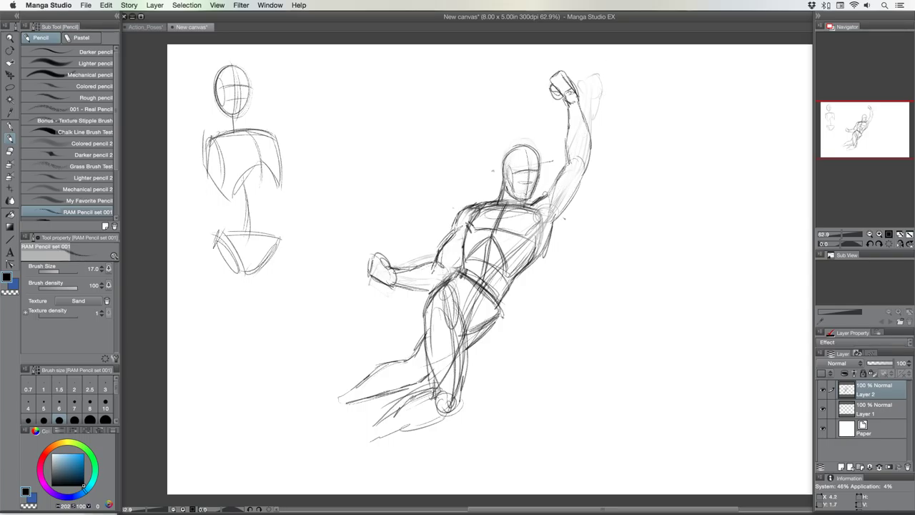
left_click_drag(548, 193, 534, 197)
key("Tab")
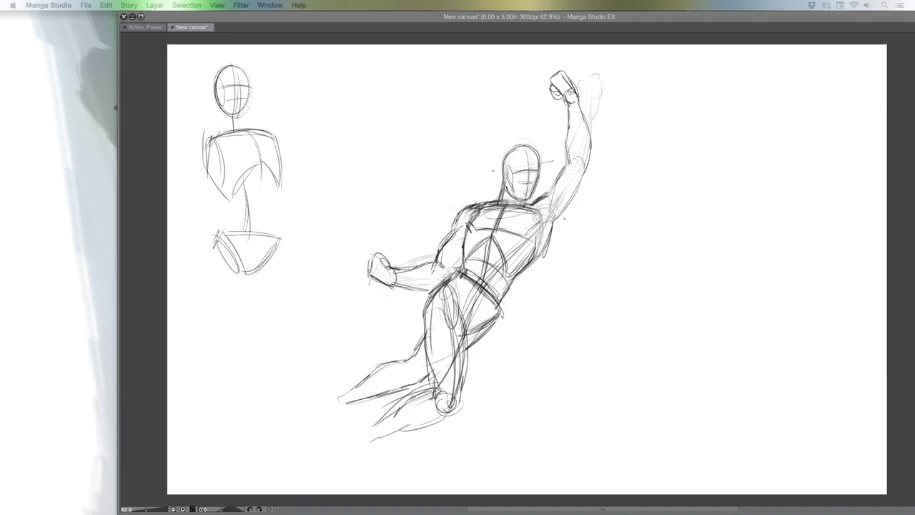
key("Tab")
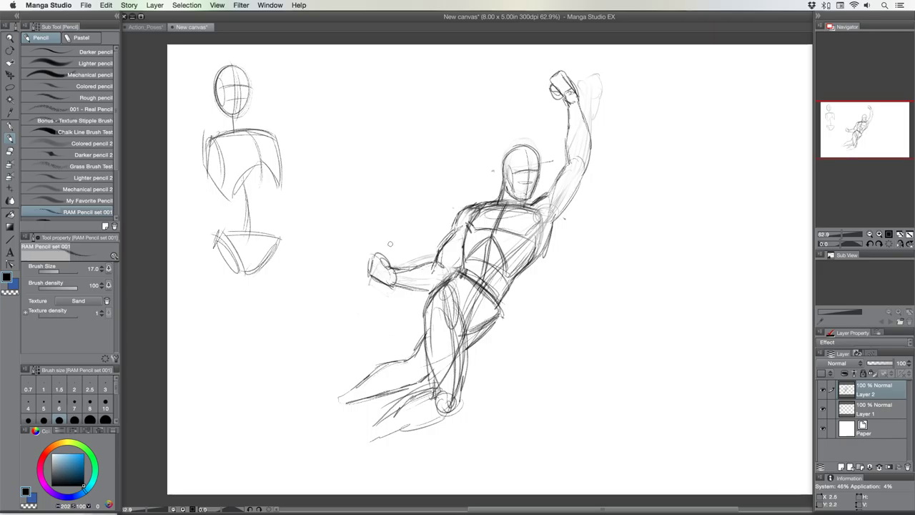
Lasso the raised arm, tilt and shift it, then delete it from the figure and clear the selection.
key("m")
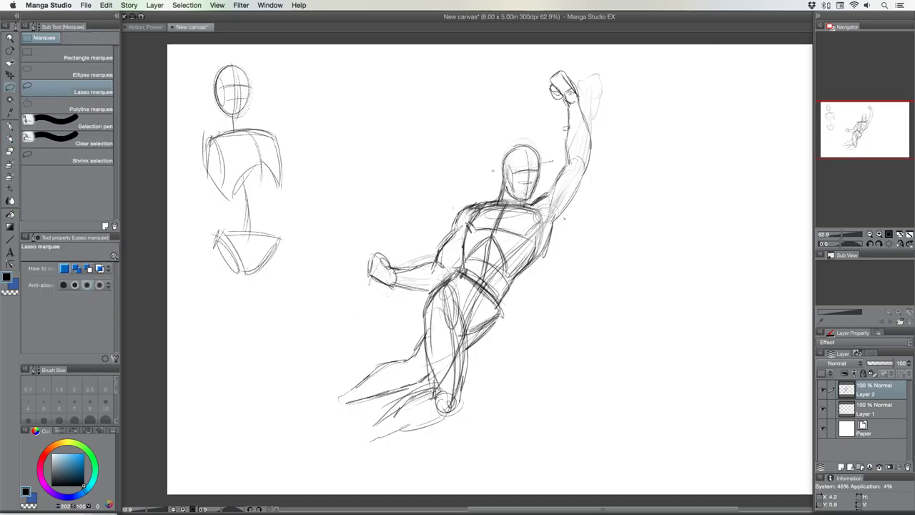
mouse_move(547, 191)
left_mouse_down()
mouse_move(547, 111)
mouse_move(624, 78)
mouse_move(555, 229)
mouse_move(549, 215)
left_mouse_up()
key("super+t")
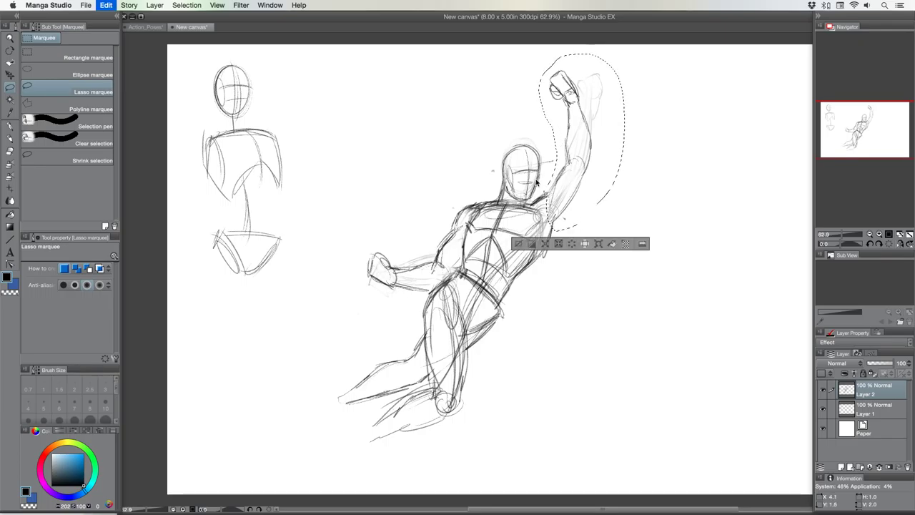
mouse_move(581, 54)
left_mouse_down()
mouse_move(592, 72)
mouse_move(571, 68)
left_mouse_up()
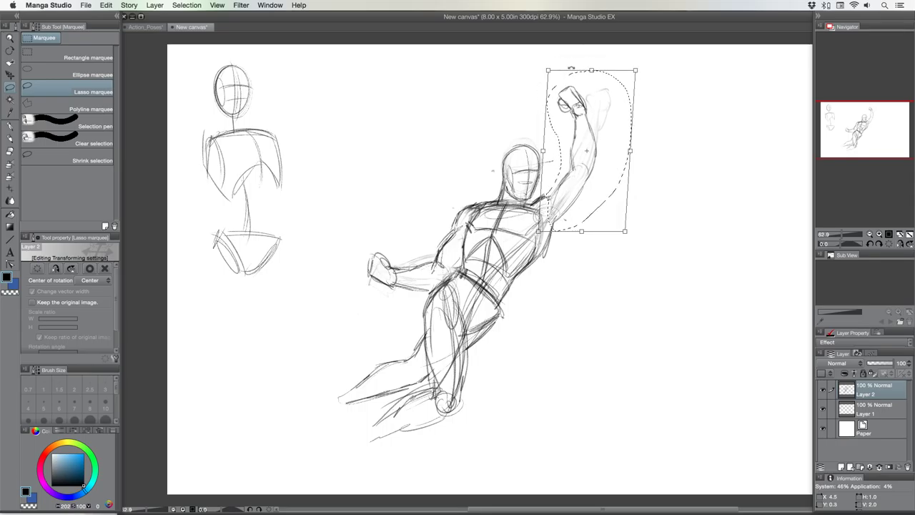
key("Return")
key("Delete")
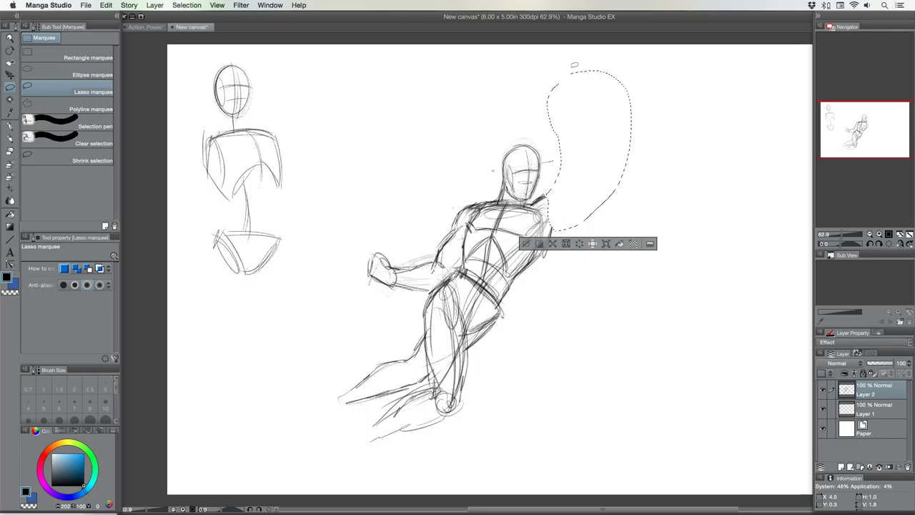
key("super+d")
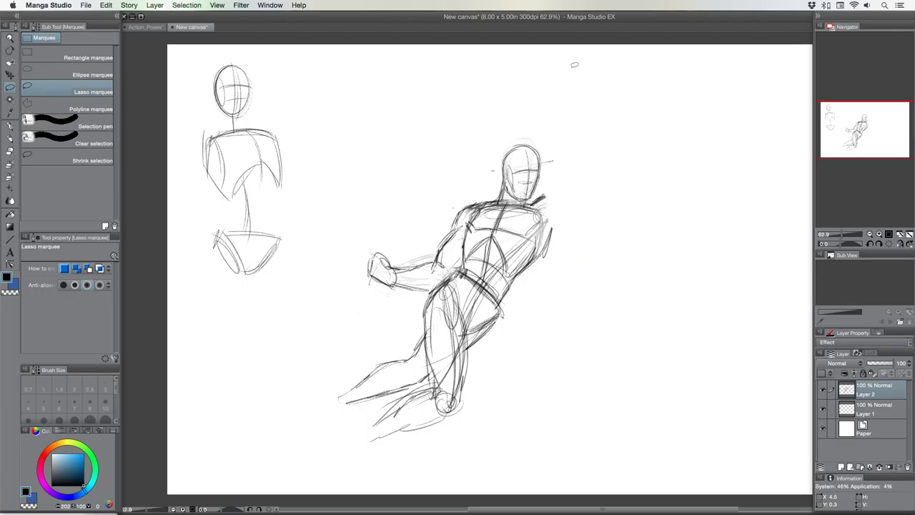
Draw both tapered thighs in pencil below the pelvis of the standing reference figure.
left_click(10, 125)
left_click(10, 138)
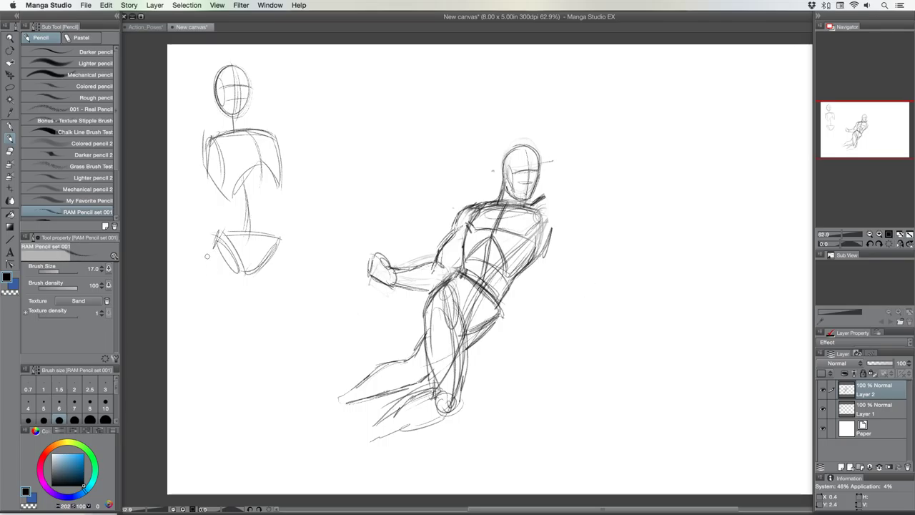
left_click_drag(208, 256, 208, 356)
left_click_drag(243, 270, 234, 323)
left_click_drag(219, 240, 204, 311)
mouse_move(211, 259)
left_mouse_down()
mouse_move(204, 328)
mouse_move(213, 353)
left_mouse_up()
left_click_drag(233, 331, 239, 312)
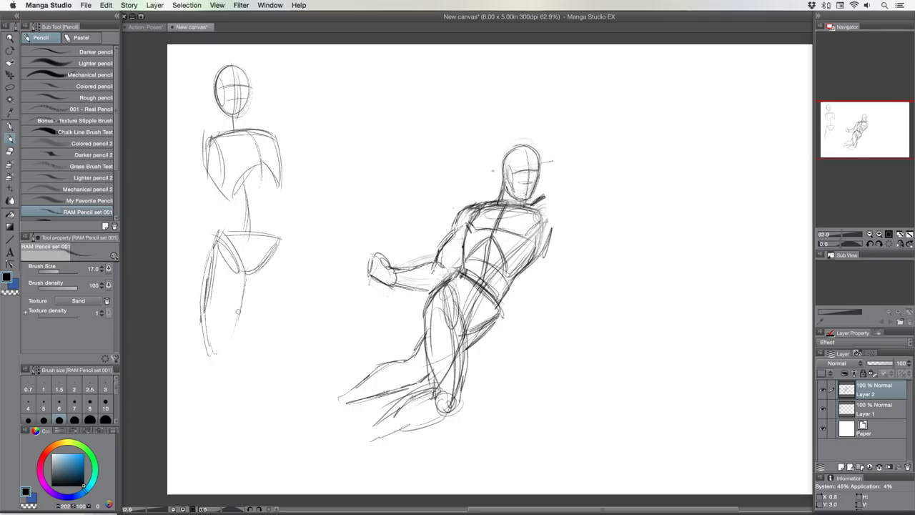
mouse_move(279, 241)
left_mouse_down()
mouse_move(293, 300)
mouse_move(286, 353)
left_mouse_up()
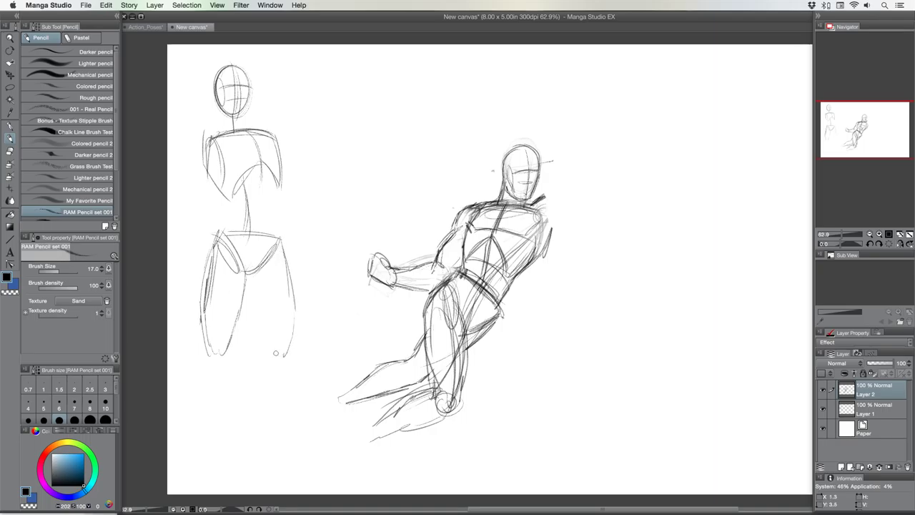
left_click_drag(254, 290, 269, 343)
left_click_drag(274, 240, 275, 353)
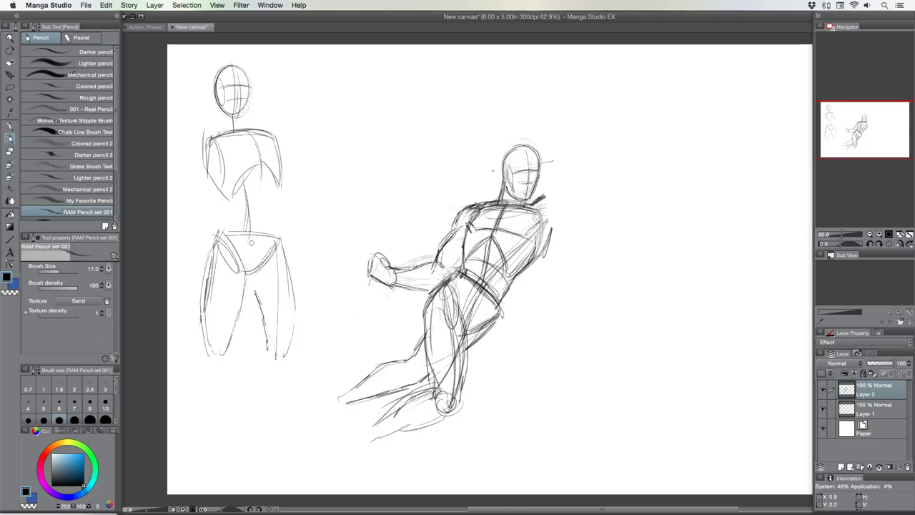
Extend the standing figure's torso centre line, and draw one leg's axis down to the ankle with a circular knee joint.
mouse_move(251, 249)
left_mouse_down()
mouse_move(250, 169)
mouse_move(251, 226)
left_mouse_up()
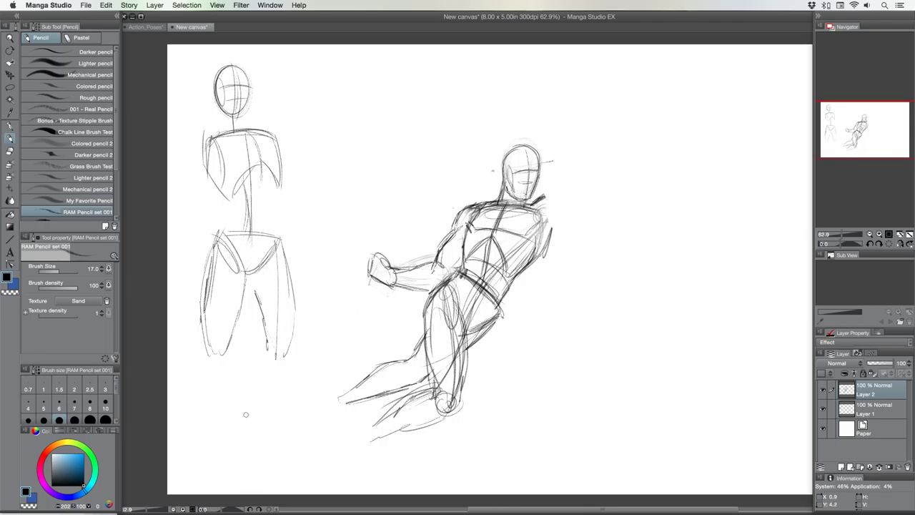
left_click_drag(241, 141, 249, 195)
left_click_drag(275, 321, 268, 418)
left_click_drag(273, 383, 268, 450)
left_click_drag(273, 364, 270, 465)
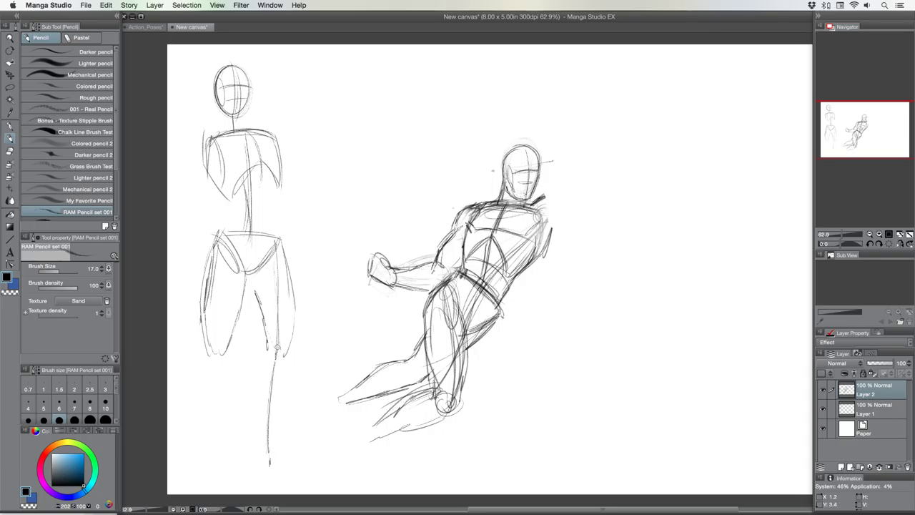
left_click_drag(253, 294, 267, 346)
left_click_drag(289, 286, 274, 461)
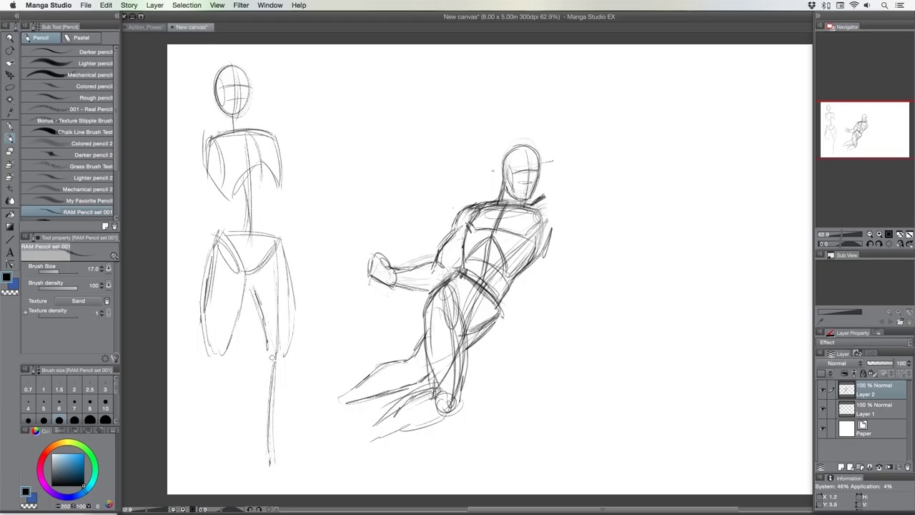
left_click_drag(272, 356, 273, 373)
Add a shoulder joint and a simple hanging arm line to the standing figure, and connect ribcage to pelvis with waist contours.
left_click_drag(273, 134, 283, 143)
mouse_move(281, 188)
left_mouse_down()
mouse_move(280, 235)
mouse_move(276, 193)
left_mouse_up()
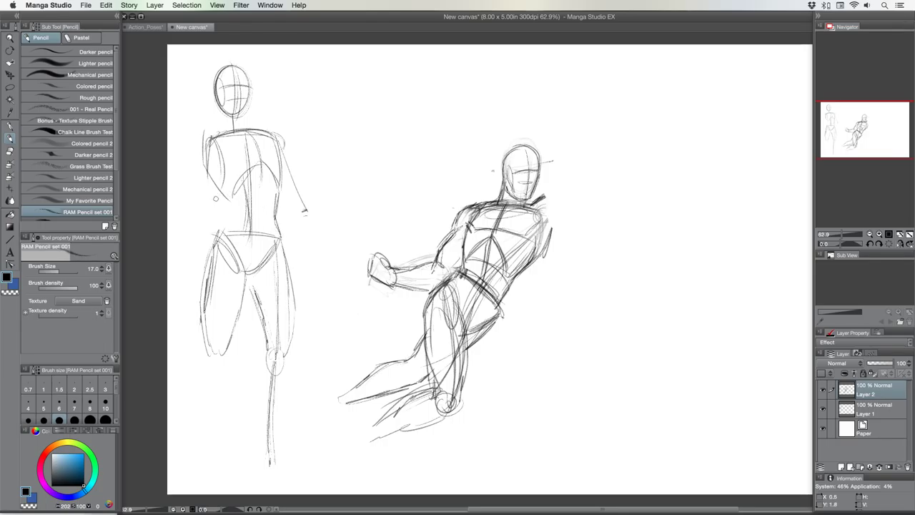
mouse_move(215, 198)
left_mouse_down()
mouse_move(227, 230)
mouse_move(228, 220)
left_mouse_up()
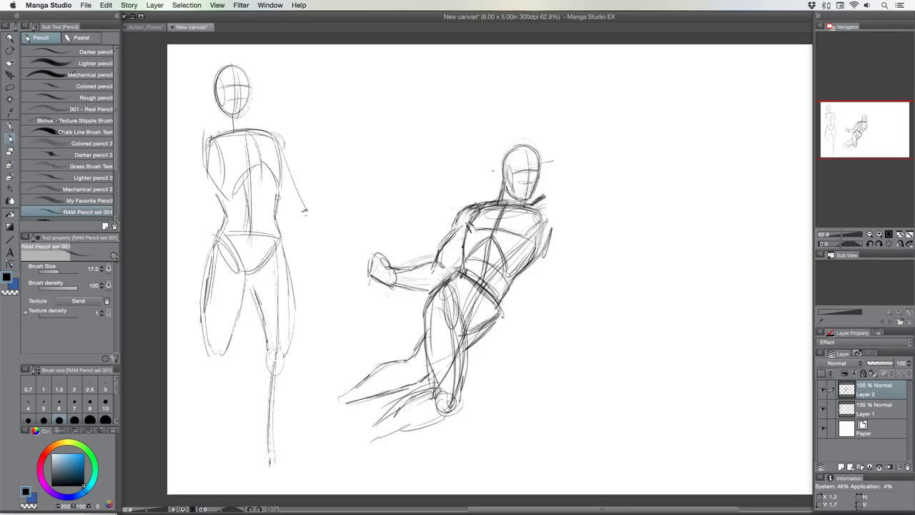
mouse_move(278, 198)
left_mouse_down()
mouse_move(279, 235)
mouse_move(278, 196)
left_mouse_up()
left_click_drag(217, 196, 227, 238)
left_click_drag(281, 186, 296, 216)
Try out arm direction lines fanning from the standing figure's shoulder and undo them.
mouse_move(276, 147)
left_mouse_down()
mouse_move(336, 178)
mouse_move(352, 127)
mouse_move(322, 106)
mouse_move(339, 93)
mouse_move(320, 60)
left_mouse_up()
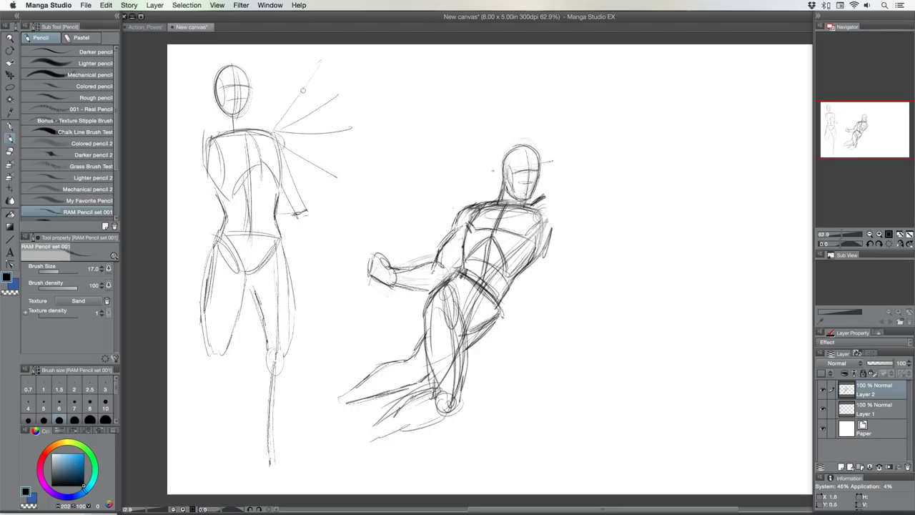
key("super+z")
key("super+z")
key("super+z")
key("super+z")
key("super+z")
key("super+z")
mouse_move(279, 138)
left_mouse_down()
mouse_move(304, 171)
mouse_move(306, 154)
mouse_move(300, 174)
mouse_move(279, 147)
left_mouse_up()
left_click_drag(274, 135, 315, 160)
key("super+z")
key("super+z")
key("super+z")
key("super+z")
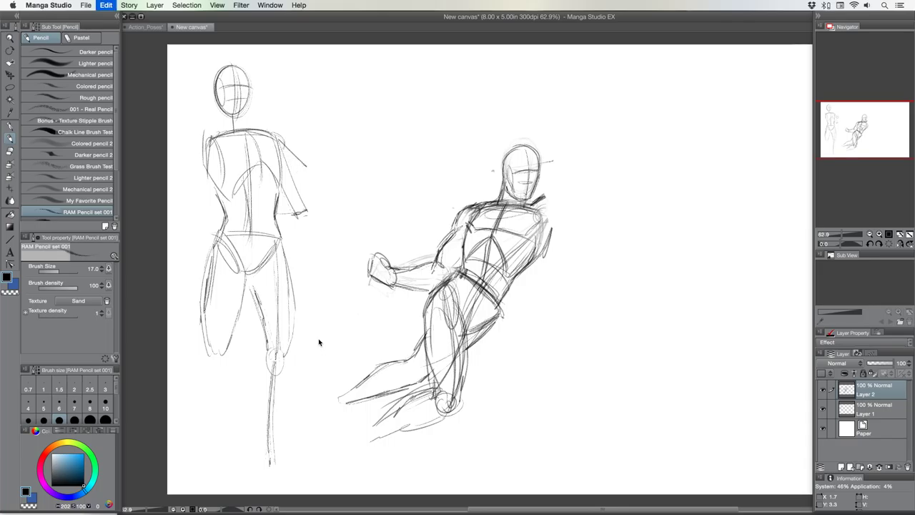
key("super+z")
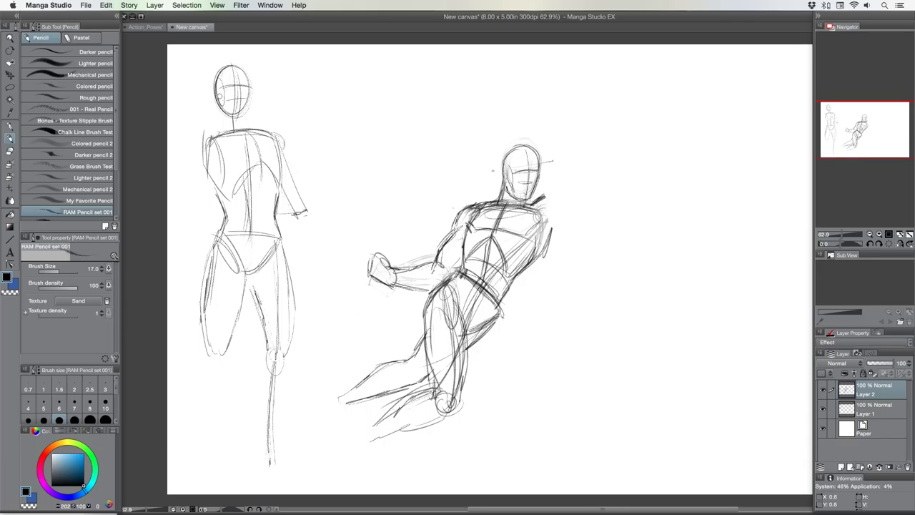
Try out head-sized ovals on both sides of the standing figure's head as a shoulder-width gauge, and undo them.
key("super+z")
key("super+z")
mouse_move(230, 65)
left_mouse_down()
mouse_move(243, 108)
mouse_move(268, 88)
mouse_move(259, 123)
mouse_move(276, 119)
left_mouse_up()
mouse_move(213, 91)
left_mouse_down()
mouse_move(195, 122)
mouse_move(215, 96)
mouse_move(213, 134)
left_mouse_up()
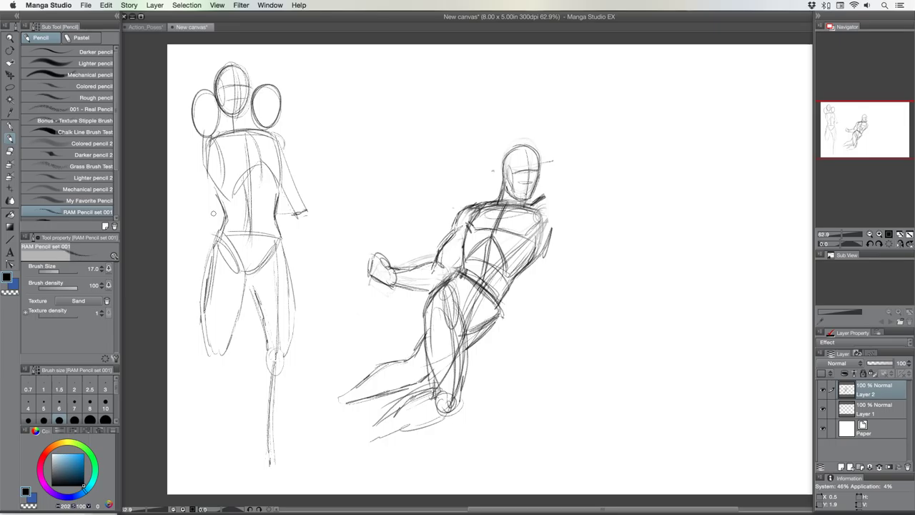
key("ctrl+z")
key("ctrl+z")
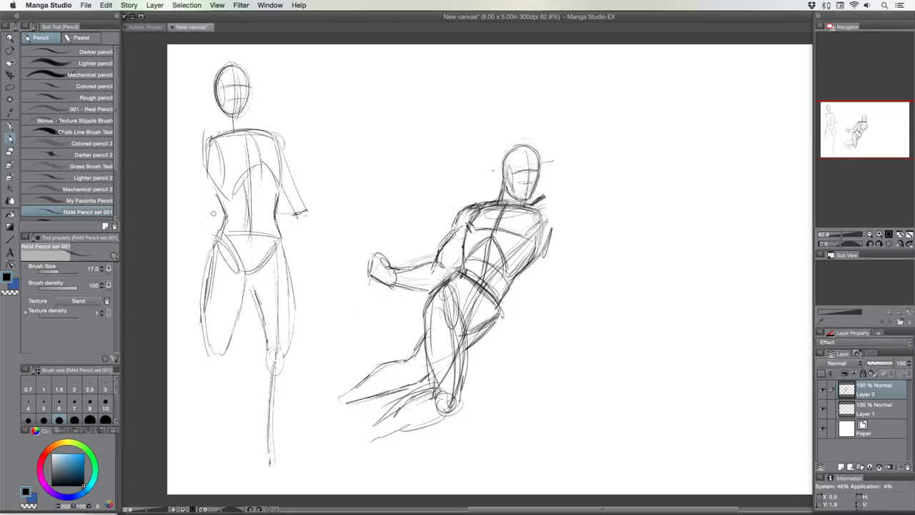
Lasso the whole leaning action figure and delete it from its layer.
left_click(10, 87)
mouse_move(351, 321)
left_mouse_down()
mouse_move(569, 338)
mouse_move(336, 325)
left_mouse_up()
key("Delete")
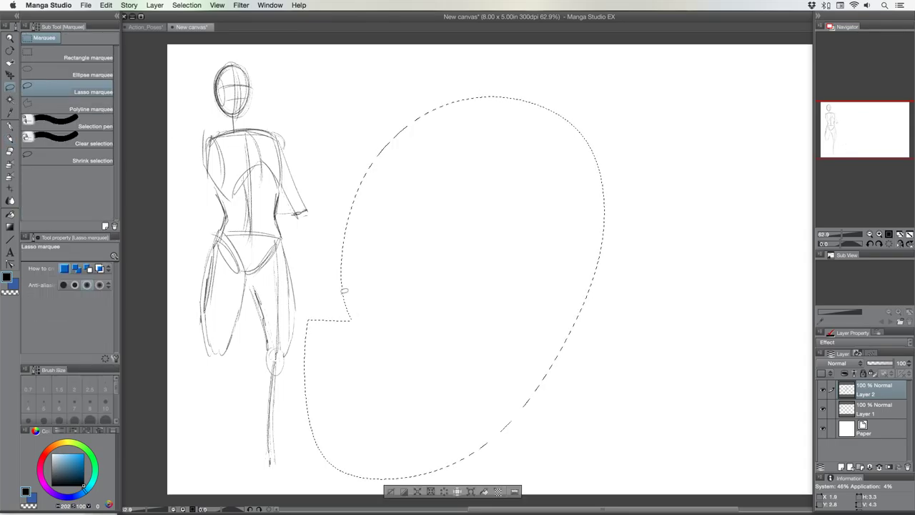
Clear the selection, add a new layer, and draw a small pencil head oval in the empty area far from the standing figure.
left_click(10, 138)
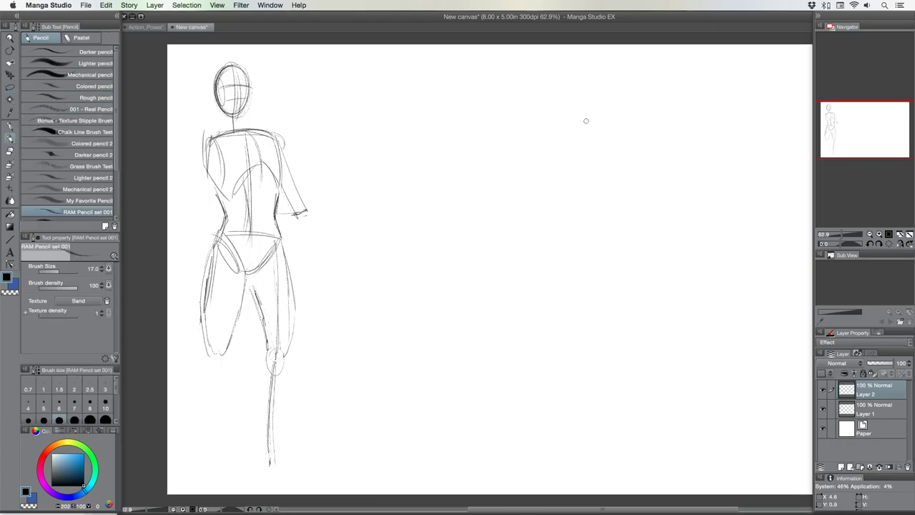
mouse_move(701, 168)
left_mouse_down()
mouse_move(709, 153)
mouse_move(694, 171)
left_mouse_up()
key("super+z")
left_click(841, 466)
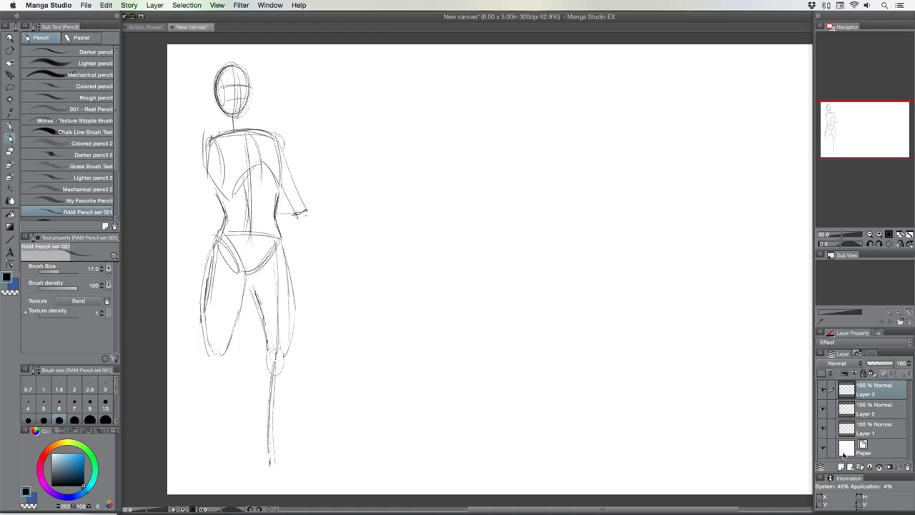
mouse_move(685, 103)
left_mouse_down()
mouse_move(670, 119)
mouse_move(698, 134)
mouse_move(672, 139)
mouse_move(674, 109)
left_mouse_up()
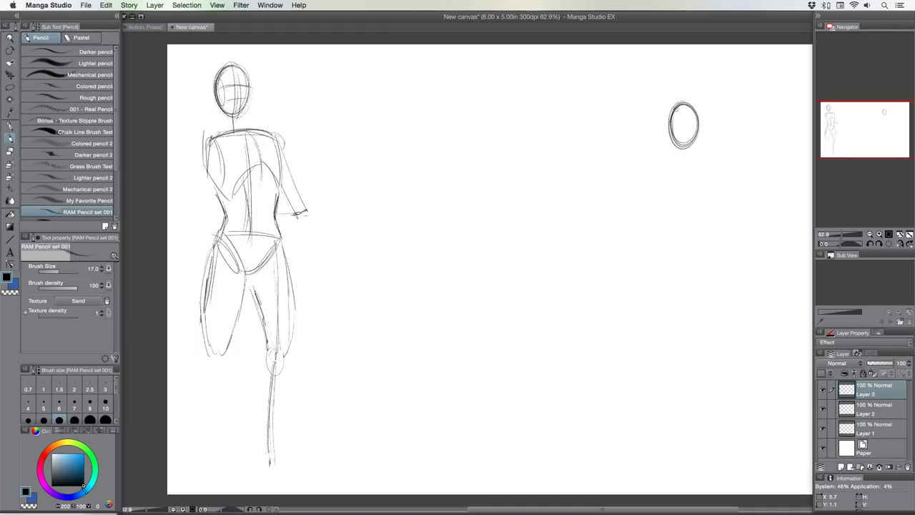
Duplicate the head oval into a vertical column of four touching ovals, merged onto one layer.
key("k")
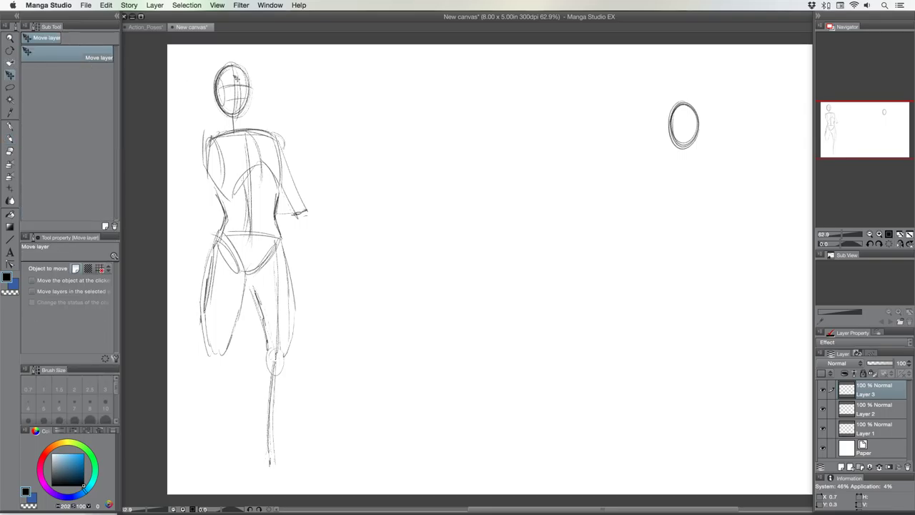
key("super+c")
key("super+v")
left_click_drag(680, 138, 679, 254)
key("super+e")
key("super+c")
key("super+v")
key("ctrl+e")
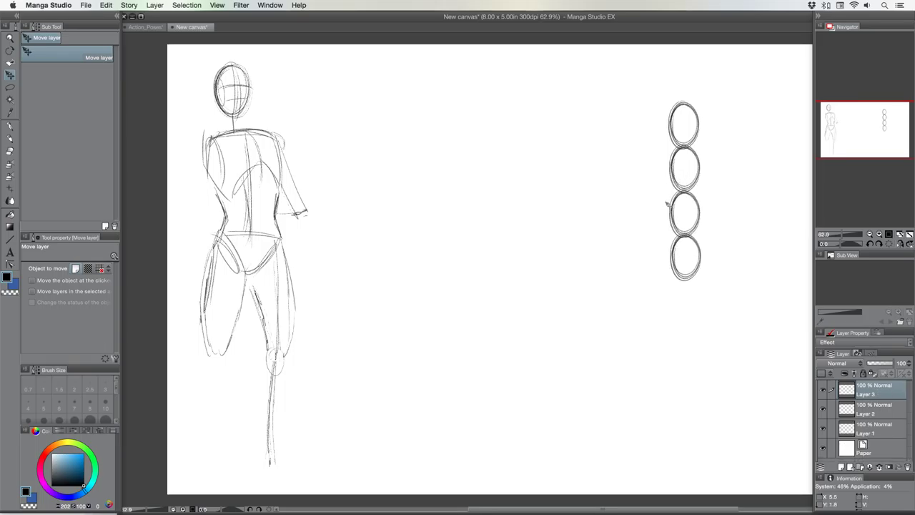
Duplicate the four-oval column to form a stack of eight heads, merge it into one layer, and reposition the stack.
left_click_drag(675, 205, 679, 321)
key("ctrl+c")
key("ctrl+v")
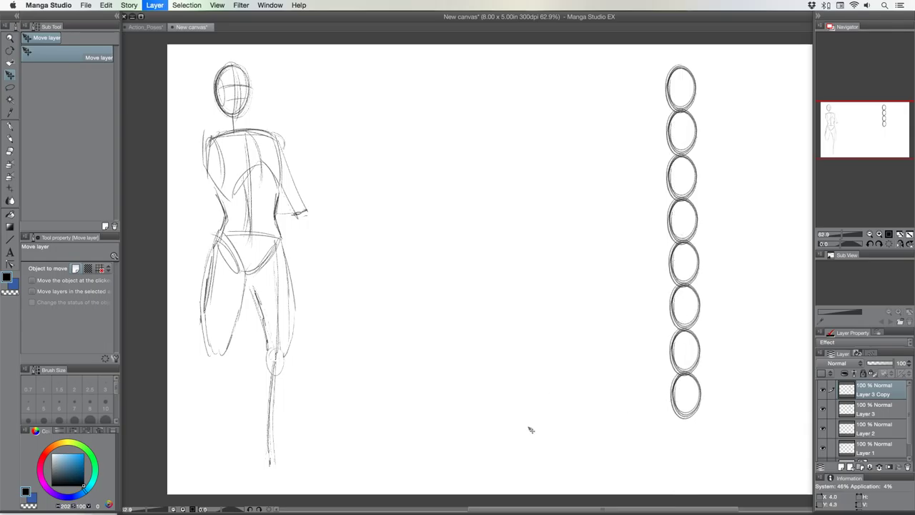
key("ctrl+e")
left_click_drag(684, 165, 671, 187)
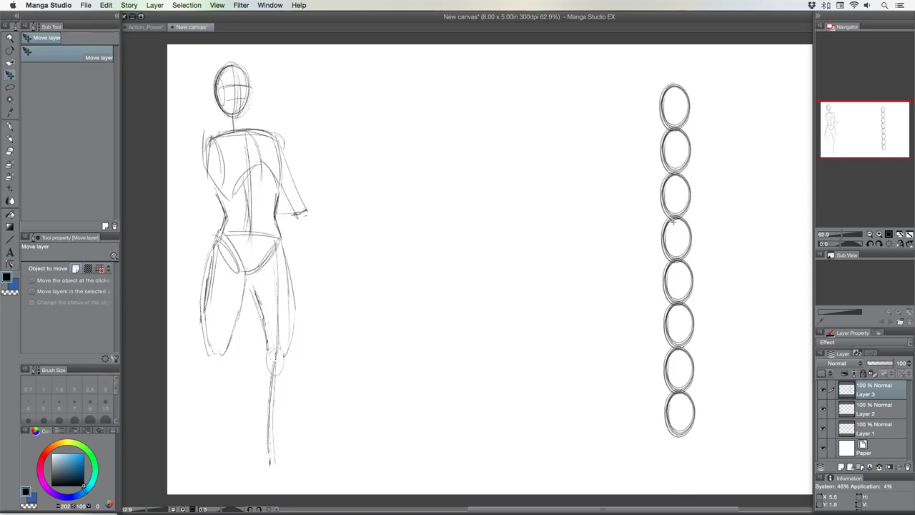
mouse_move(668, 220)
left_mouse_down()
mouse_move(404, 224)
mouse_move(227, 200)
mouse_move(663, 209)
mouse_move(678, 183)
mouse_move(697, 199)
left_mouse_up()
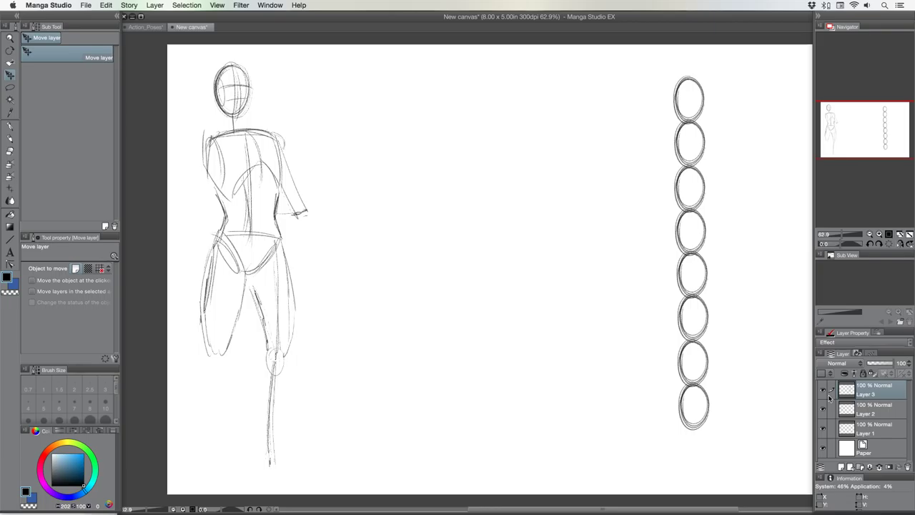
On a new layer, sketch a crouching figure's head oval overlapping its shoulders, with a foreshortened ribcage below in pencil.
left_click(841, 466)
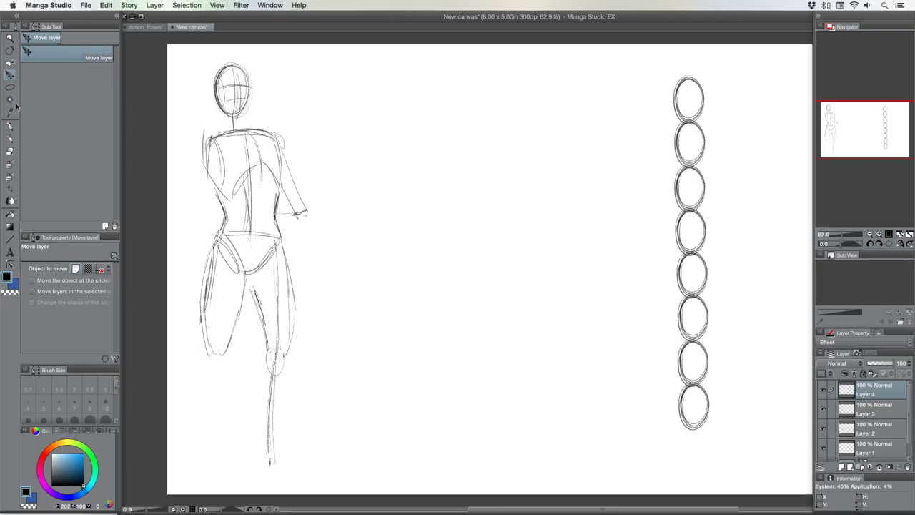
left_click(10, 139)
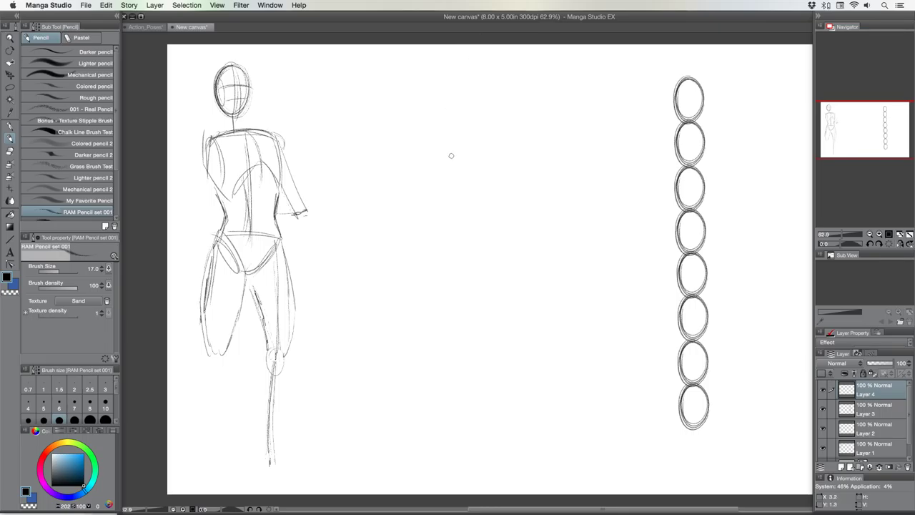
mouse_move(452, 155)
left_mouse_down()
mouse_move(461, 173)
mouse_move(465, 123)
mouse_move(454, 128)
mouse_move(477, 125)
mouse_move(458, 121)
mouse_move(411, 158)
mouse_move(427, 193)
mouse_move(490, 172)
mouse_move(486, 151)
mouse_move(471, 220)
mouse_move(464, 203)
mouse_move(418, 219)
mouse_move(412, 174)
mouse_move(426, 224)
mouse_move(464, 202)
mouse_move(436, 228)
left_mouse_up()
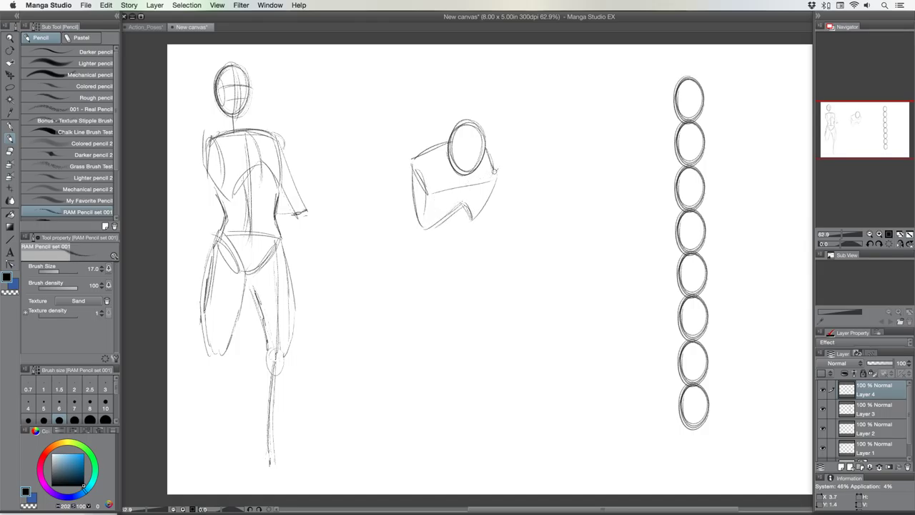
mouse_move(494, 171)
left_mouse_down()
mouse_move(468, 185)
mouse_move(409, 174)
left_mouse_up()
left_click_drag(487, 147, 493, 173)
left_click_drag(431, 149, 421, 180)
mouse_move(414, 162)
left_mouse_down()
mouse_move(421, 181)
mouse_move(458, 184)
left_mouse_up()
mouse_move(488, 148)
left_mouse_down()
mouse_move(489, 174)
mouse_move(473, 219)
left_mouse_up()
mouse_move(407, 173)
left_mouse_down()
mouse_move(421, 224)
mouse_move(435, 238)
mouse_move(460, 238)
mouse_move(414, 236)
left_mouse_up()
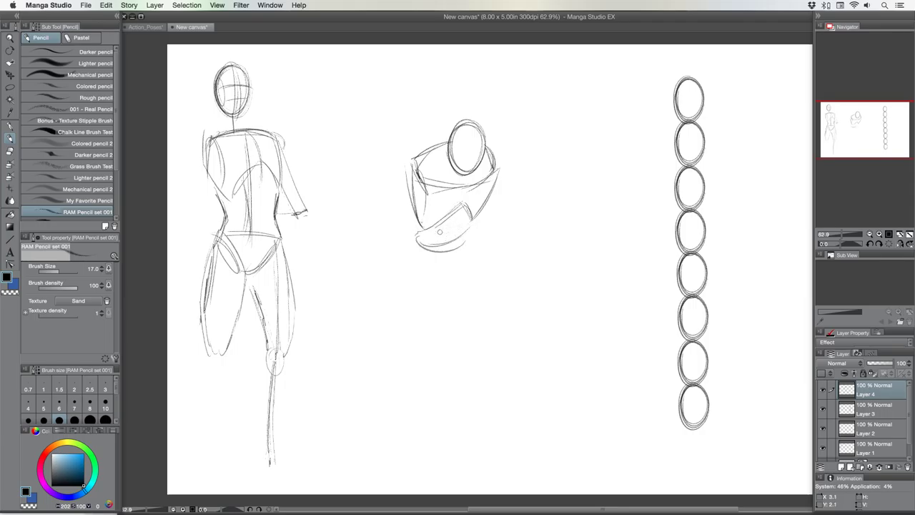
Draw the crouching figure's wedge-shaped pelvis and the axis lines of both legs with small knee joints.
mouse_move(469, 226)
left_mouse_down()
mouse_move(439, 248)
mouse_move(419, 250)
mouse_move(442, 266)
left_mouse_up()
mouse_move(468, 232)
left_mouse_down()
mouse_move(453, 270)
mouse_move(440, 260)
mouse_move(446, 271)
mouse_move(420, 239)
mouse_move(446, 274)
mouse_move(469, 237)
left_mouse_up()
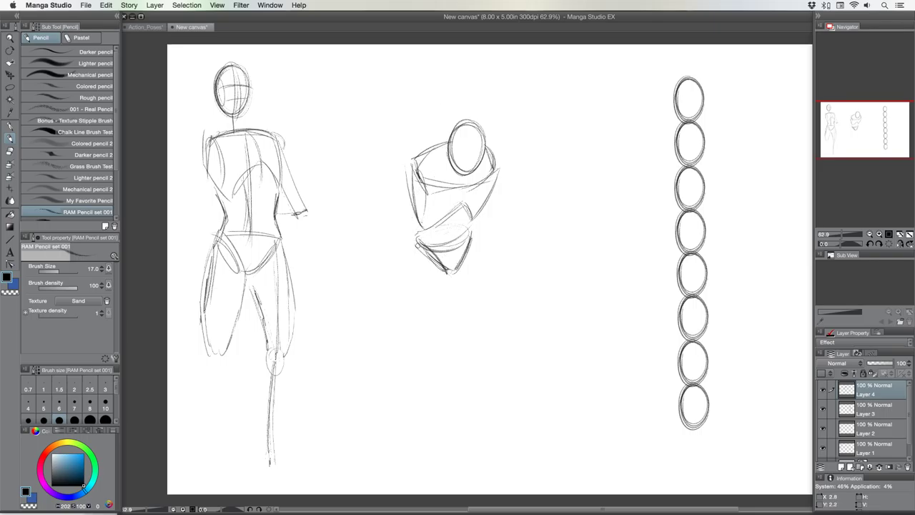
left_click_drag(419, 240, 425, 307)
mouse_move(469, 240)
left_mouse_down()
mouse_move(527, 270)
mouse_move(547, 293)
mouse_move(500, 234)
mouse_move(547, 251)
mouse_move(538, 247)
left_mouse_up()
left_click_drag(423, 259, 419, 336)
left_click_drag(537, 248, 493, 311)
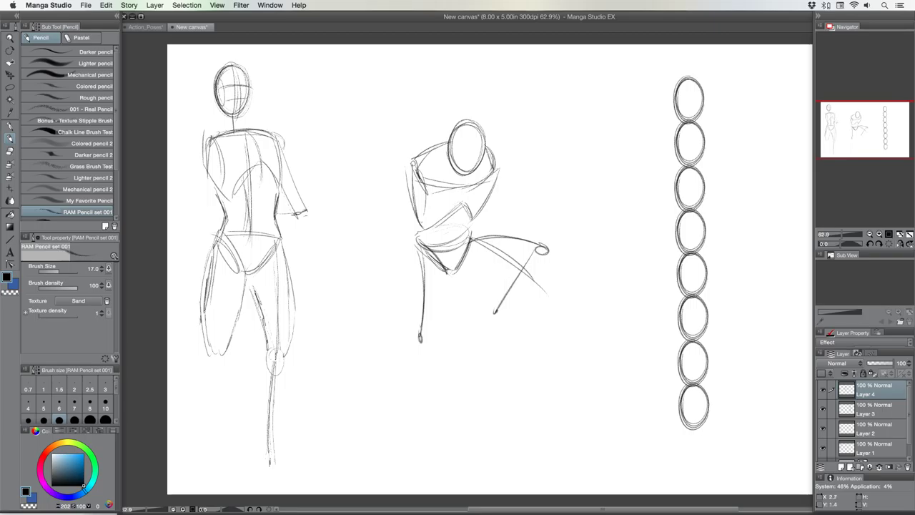
Sketch both arms of the crouching figure with shoulder and elbow joints, bending one forearm toward the raised knee.
mouse_move(488, 151)
left_mouse_down()
mouse_move(524, 190)
mouse_move(525, 215)
mouse_move(498, 243)
mouse_move(484, 290)
mouse_move(490, 252)
left_mouse_up()
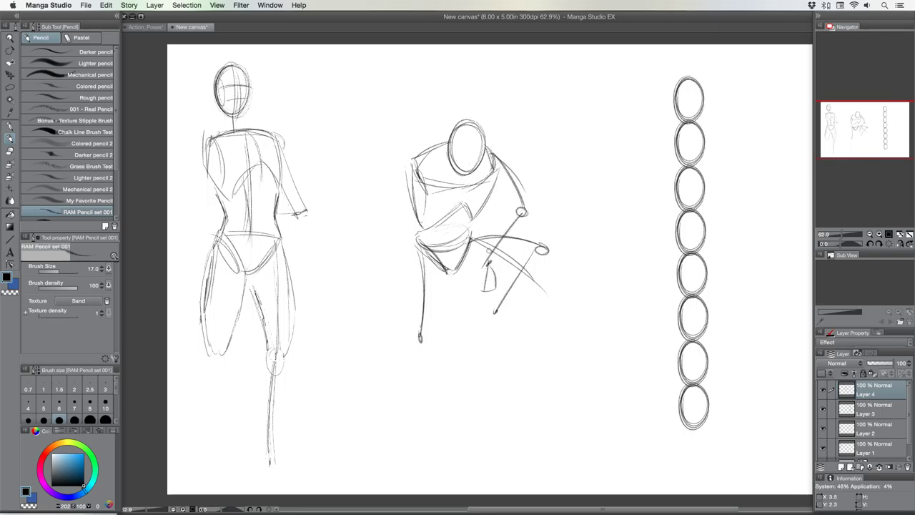
mouse_move(403, 170)
left_mouse_down()
mouse_move(415, 165)
mouse_move(378, 226)
mouse_move(432, 198)
mouse_move(423, 199)
left_mouse_up()
mouse_move(388, 226)
left_mouse_down()
mouse_move(429, 189)
mouse_move(442, 190)
mouse_move(422, 206)
left_mouse_up()
left_click_drag(495, 153, 515, 212)
mouse_move(521, 166)
left_mouse_down()
mouse_move(509, 199)
mouse_move(529, 232)
mouse_move(490, 255)
left_mouse_up()
left_click_drag(522, 229, 504, 253)
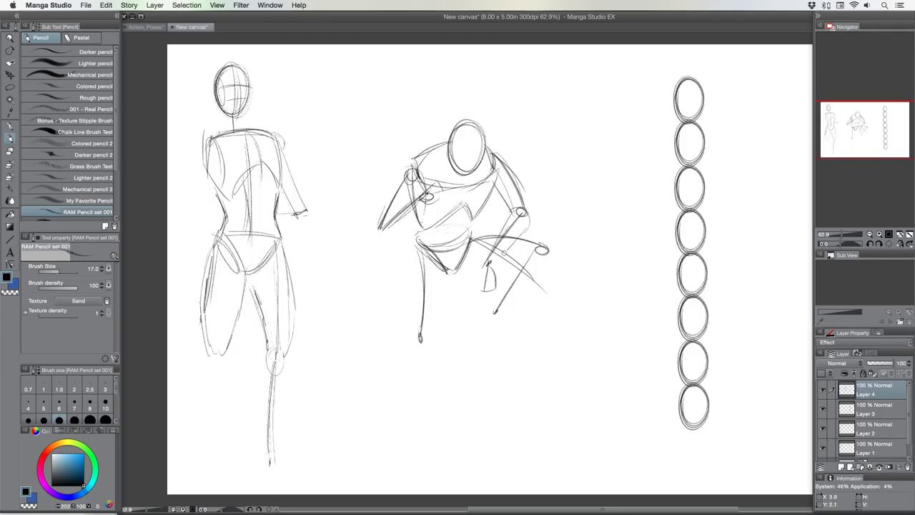
Outline the crouching figure's kneeling thigh and bent leg, and add the planted foot and a small oval between the legs.
mouse_move(411, 243)
left_mouse_down()
mouse_move(409, 336)
mouse_move(432, 346)
mouse_move(445, 324)
mouse_move(449, 272)
left_mouse_up()
mouse_move(519, 232)
left_mouse_down()
mouse_move(545, 247)
mouse_move(510, 281)
left_mouse_up()
mouse_move(543, 250)
left_mouse_down()
mouse_move(531, 289)
mouse_move(494, 315)
left_mouse_up()
mouse_move(531, 287)
left_mouse_down()
mouse_move(495, 326)
mouse_move(494, 350)
mouse_move(535, 358)
left_mouse_up()
left_click_drag(535, 357, 503, 356)
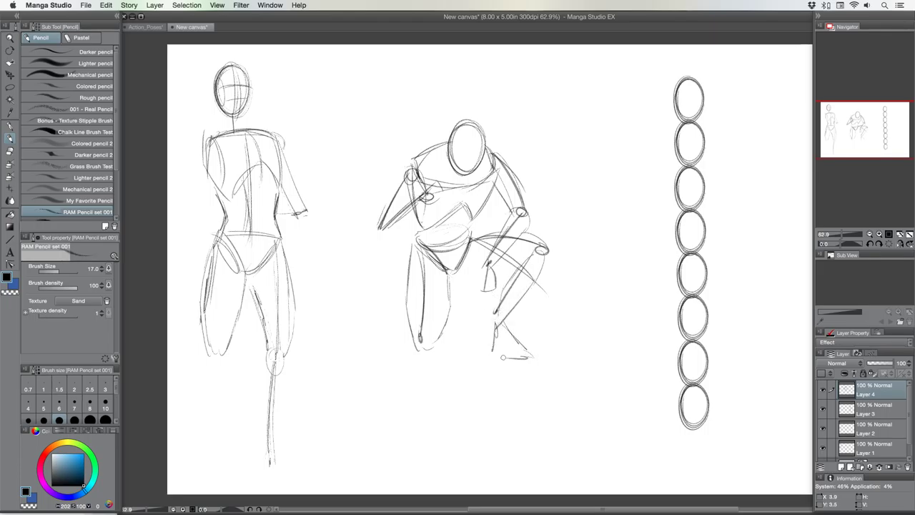
left_click_drag(514, 269, 466, 283)
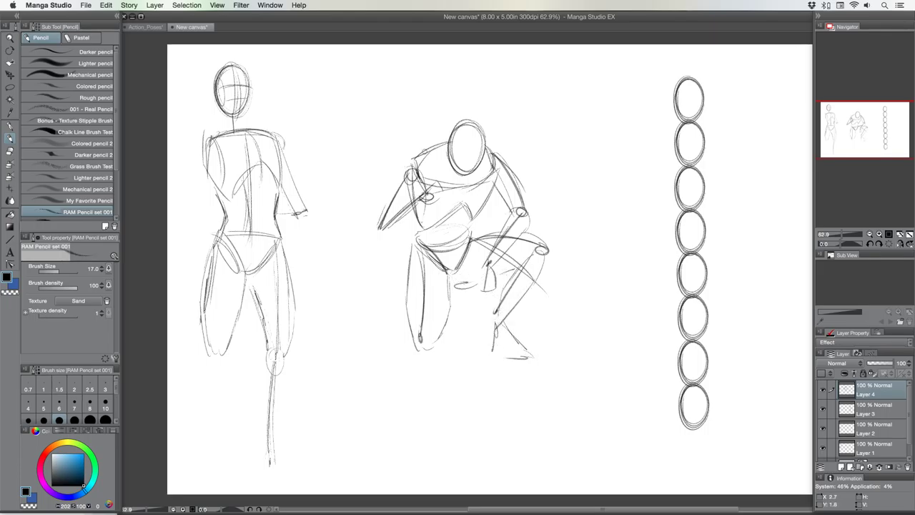
Reinforce the crouching figure's arm, shoulder and thigh contours, and add face guidelines and abdomen lines.
mouse_move(397, 168)
left_mouse_down()
mouse_move(386, 219)
mouse_move(374, 224)
mouse_move(390, 235)
left_mouse_up()
left_click_drag(413, 195, 386, 216)
mouse_move(417, 195)
left_mouse_down()
mouse_move(396, 213)
mouse_move(391, 239)
left_mouse_up()
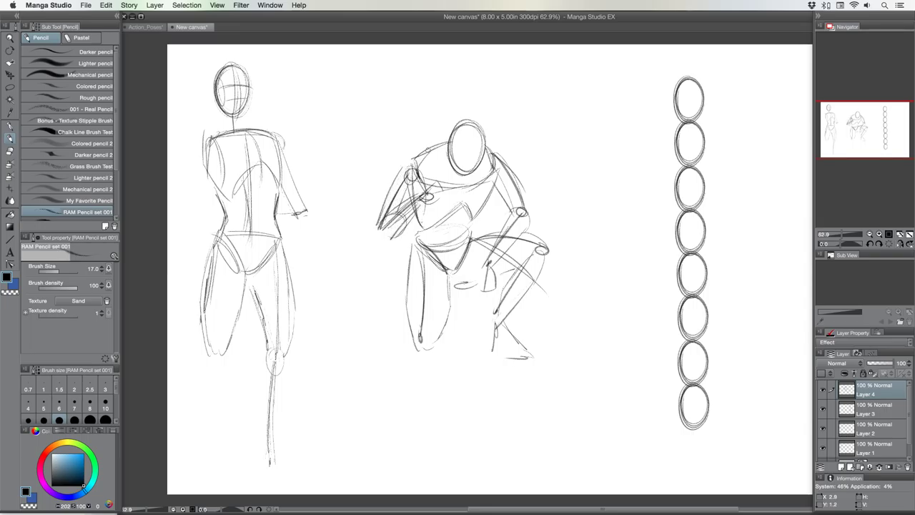
mouse_move(414, 160)
left_mouse_down()
mouse_move(448, 146)
mouse_move(467, 177)
left_mouse_up()
mouse_move(463, 128)
left_mouse_down()
mouse_move(472, 184)
mouse_move(456, 159)
left_mouse_up()
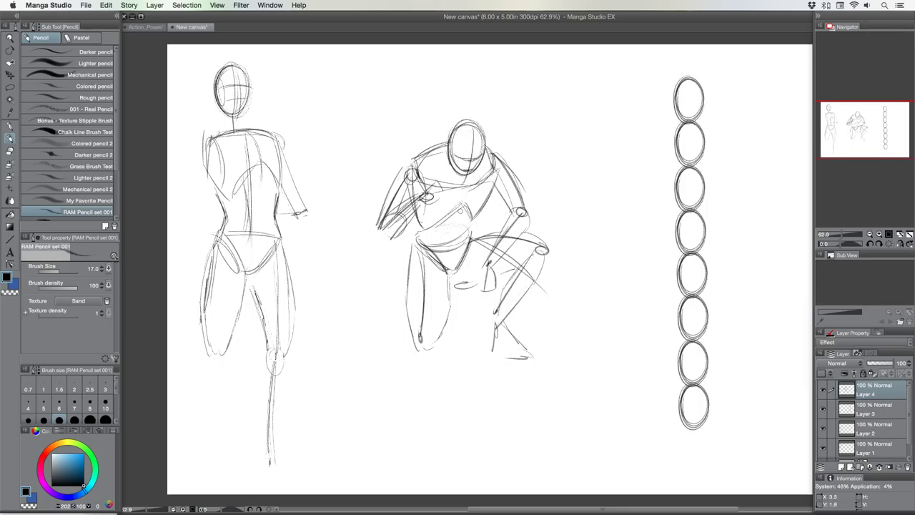
mouse_move(461, 211)
left_mouse_down()
mouse_move(451, 236)
mouse_move(419, 239)
mouse_move(416, 340)
mouse_move(427, 352)
left_mouse_up()
left_click_drag(450, 314, 423, 352)
mouse_move(410, 322)
left_mouse_down()
mouse_move(427, 353)
mouse_move(436, 346)
left_mouse_up()
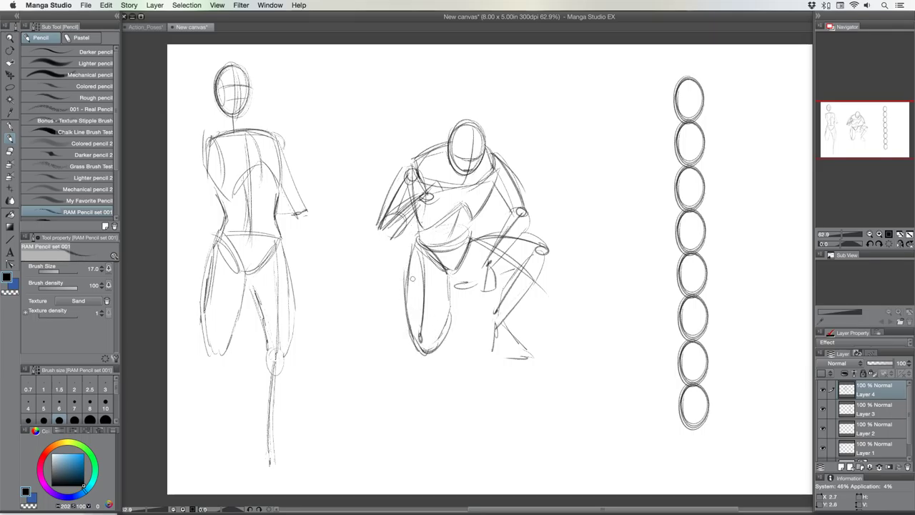
Scale the crouching figure down proportionally and move it up beside the standing figure's head and torso.
left_click(10, 74)
left_click_drag(465, 236, 407, 182)
key("super+t")
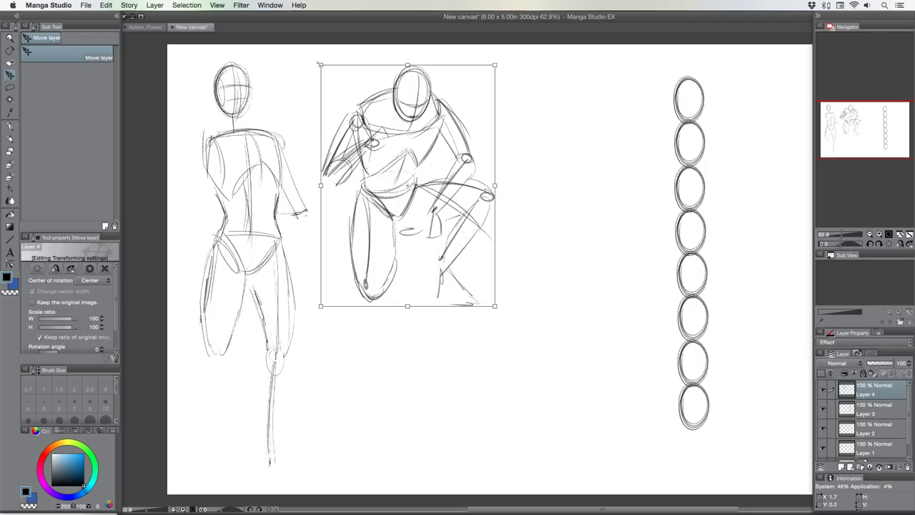
left_click_drag(319, 64, 365, 127)
left_click_drag(413, 206, 359, 140)
key("Return")
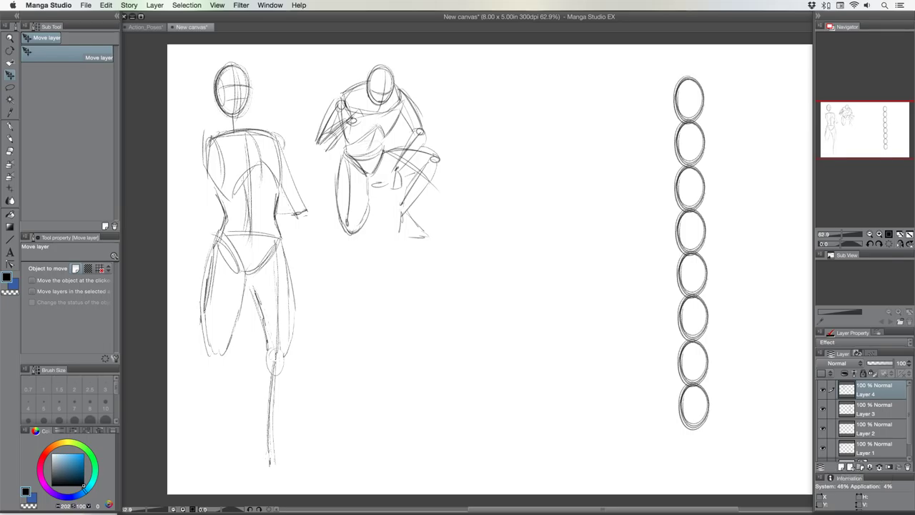
key("Tab")
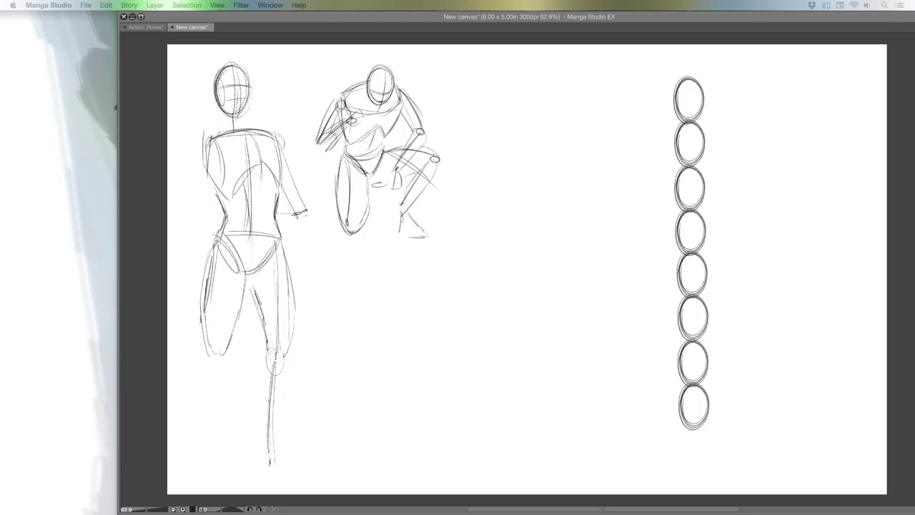
key("Tab")
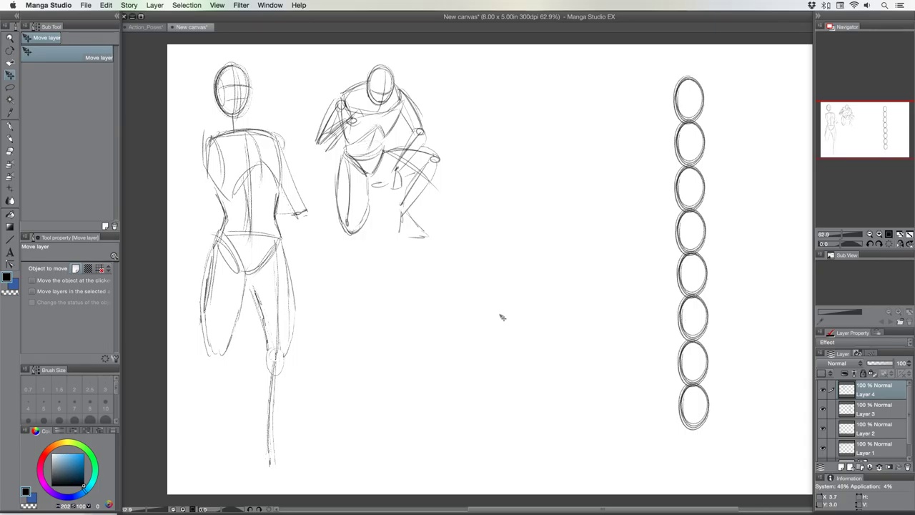
Hide Layer 2 and Layer 3 while keeping the crouching figure on Layer 4 visible.
left_click_drag(519, 316, 356, 316)
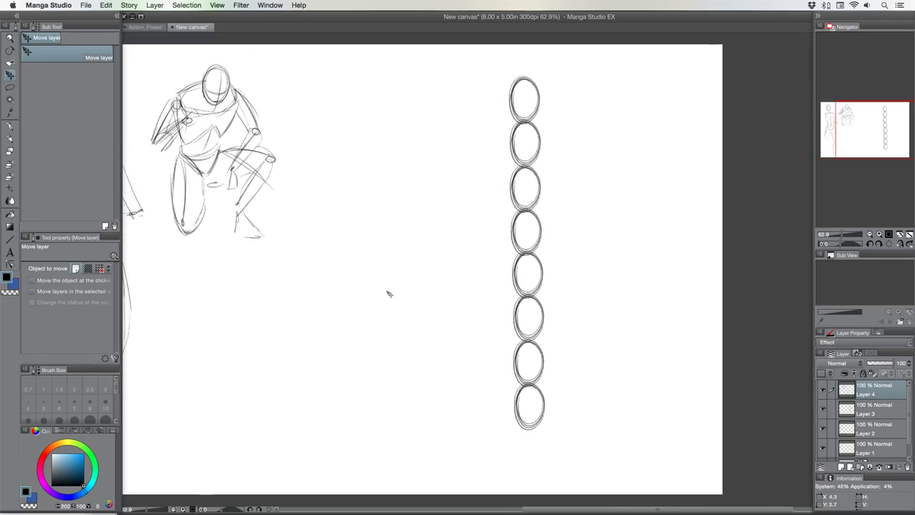
left_click(823, 428)
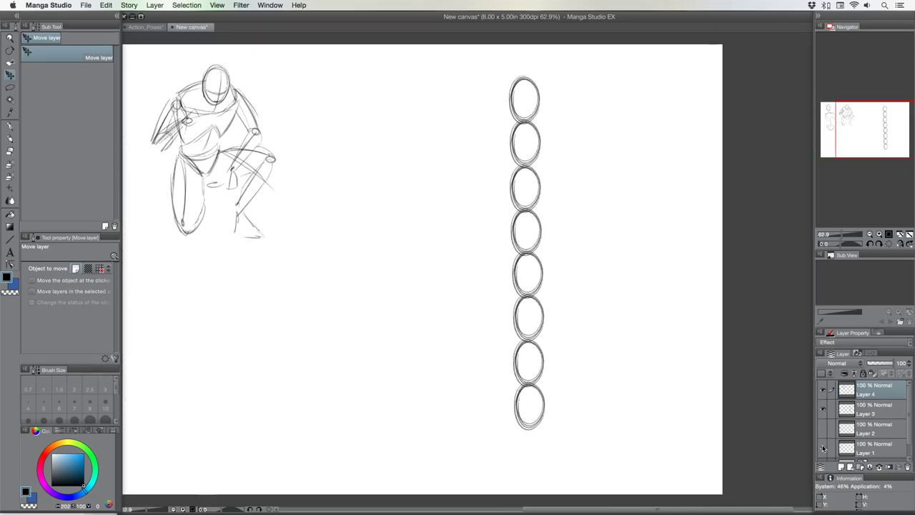
left_click(822, 389)
left_click(823, 390)
left_click(823, 409)
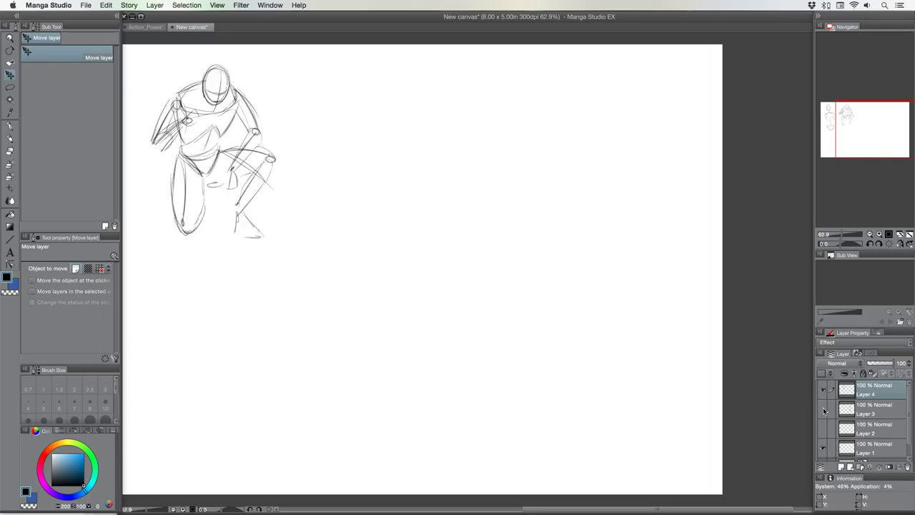
On a new layer, sketch the waist sides, a waistline and flaring hip lines of another torso below the crouching figure.
left_click(850, 466)
left_click(9, 138)
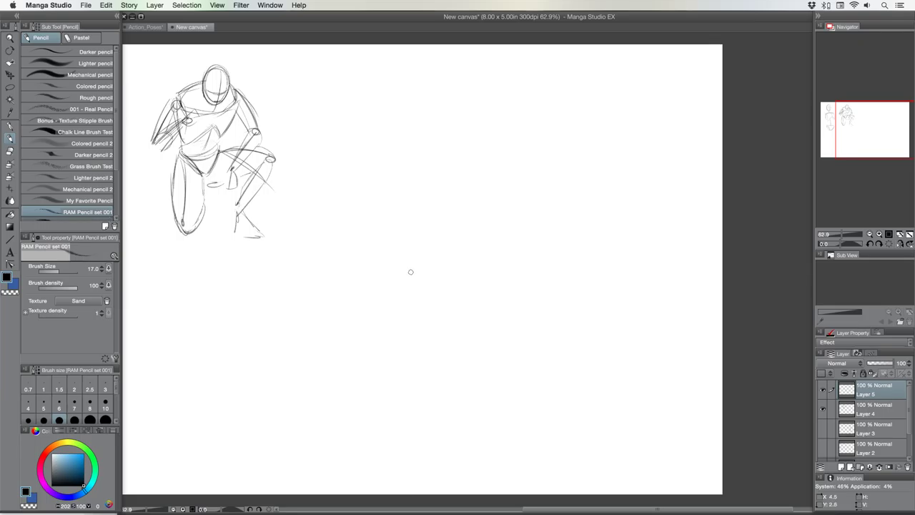
key("space")
left_click_drag(403, 276, 416, 279)
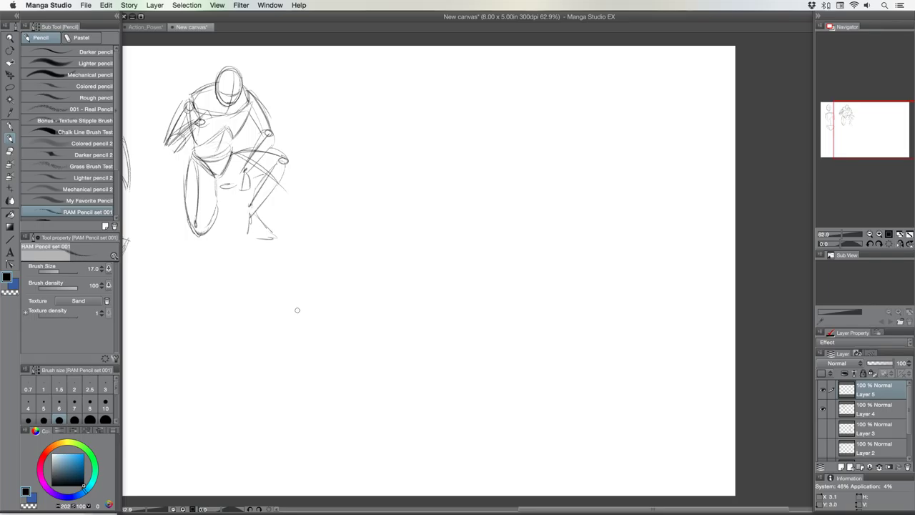
left_click_drag(292, 296, 292, 339)
left_click_drag(335, 297, 341, 340)
left_click_drag(333, 290, 335, 345)
mouse_move(292, 284)
left_mouse_down()
mouse_move(292, 333)
mouse_move(278, 361)
left_mouse_up()
left_click_drag(336, 343, 319, 388)
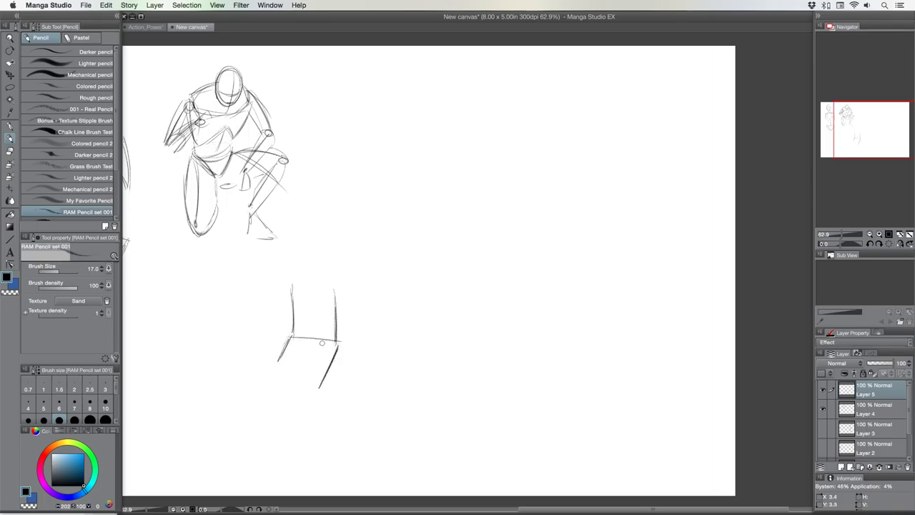
Extend the new torso upward with ribcage sides and a curved upper contour, add a crotch mark, and darken the hip lines.
left_click_drag(317, 350, 306, 378)
mouse_move(339, 345)
left_mouse_down()
mouse_move(339, 290)
mouse_move(350, 276)
mouse_move(331, 241)
left_mouse_up()
mouse_move(270, 253)
left_mouse_down()
mouse_move(293, 292)
mouse_move(293, 325)
left_mouse_up()
mouse_move(321, 226)
left_mouse_down()
mouse_move(346, 252)
mouse_move(343, 244)
mouse_move(345, 260)
mouse_move(346, 249)
left_mouse_up()
left_click_drag(312, 215, 346, 250)
mouse_move(315, 214)
left_mouse_down()
mouse_move(341, 239)
mouse_move(347, 286)
mouse_move(328, 299)
mouse_move(339, 334)
left_mouse_up()
left_click_drag(343, 296, 327, 373)
left_click_drag(295, 333, 278, 355)
left_click_drag(293, 333, 269, 364)
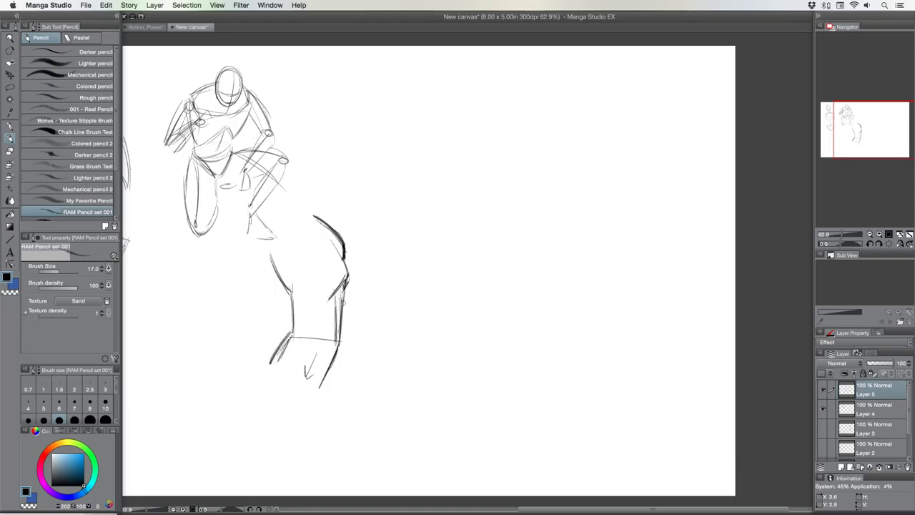
Darken the waist sides of the torso below the crouching figure and add a heavier outer contour along its ribcage.
left_click_drag(343, 301, 336, 351)
left_click_drag(289, 294, 288, 326)
left_click_drag(284, 296, 289, 318)
left_click_drag(266, 276, 286, 303)
mouse_move(256, 259)
left_mouse_down()
mouse_move(282, 296)
mouse_move(274, 287)
left_mouse_up()
left_click_drag(269, 283, 289, 309)
Extend the torso's hips into inner and outer thigh lines and add directional arrows down the ribcage, waist, pelvis and leg.
mouse_move(288, 300)
left_mouse_down()
mouse_move(286, 329)
mouse_move(264, 363)
mouse_move(264, 388)
left_mouse_up()
left_click_drag(338, 346, 323, 426)
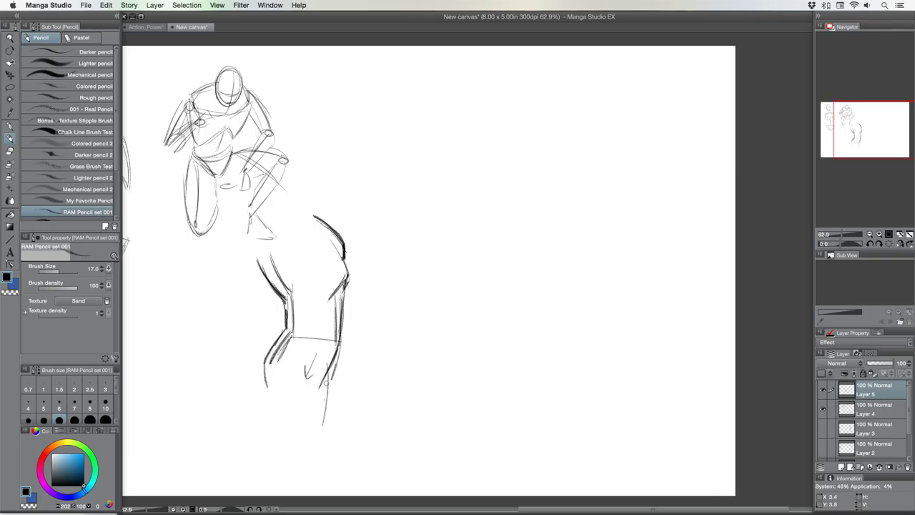
left_click_drag(329, 376, 320, 433)
left_click_drag(276, 373, 272, 419)
mouse_move(292, 254)
left_mouse_down()
mouse_move(313, 285)
mouse_move(315, 327)
mouse_move(294, 375)
mouse_move(302, 426)
left_mouse_up()
left_click_drag(298, 415, 303, 427)
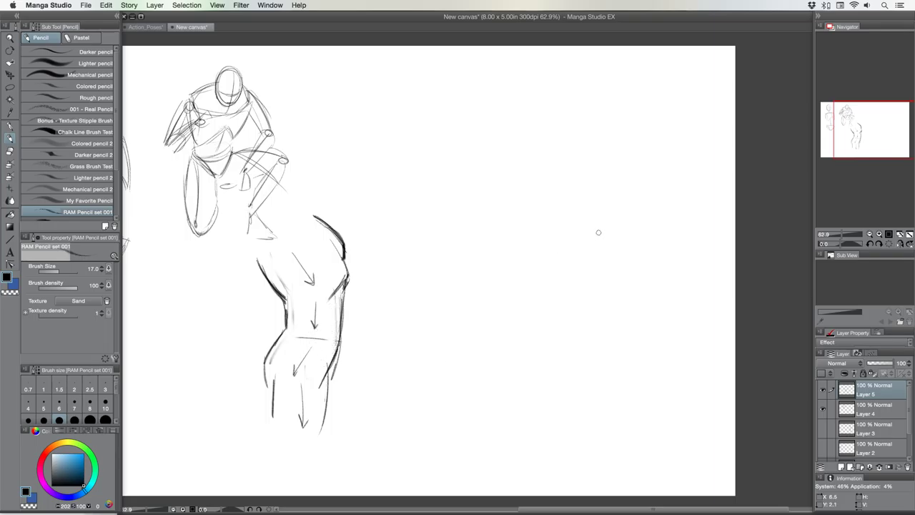
Beside the torso study, sketch a larger pelvis with a curved waistline, angled hip lines meeting at the crotch, and an inner thigh line.
mouse_move(597, 220)
left_mouse_down()
mouse_move(579, 253)
mouse_move(549, 264)
mouse_move(514, 260)
mouse_move(493, 242)
mouse_move(500, 216)
left_mouse_up()
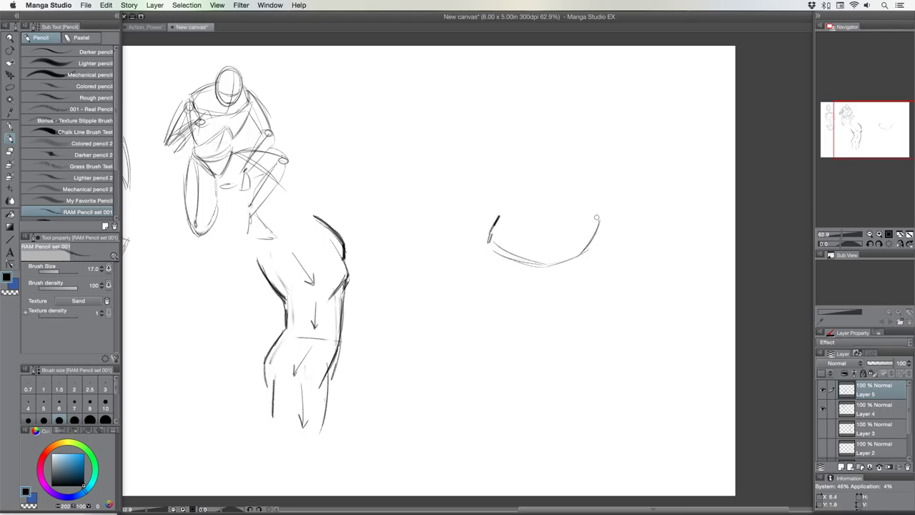
left_click_drag(598, 218, 586, 251)
mouse_move(489, 220)
left_mouse_down()
mouse_move(499, 263)
mouse_move(533, 298)
mouse_move(558, 300)
mouse_move(593, 270)
left_mouse_up()
mouse_move(599, 215)
left_mouse_down()
mouse_move(621, 256)
mouse_move(591, 271)
left_mouse_up()
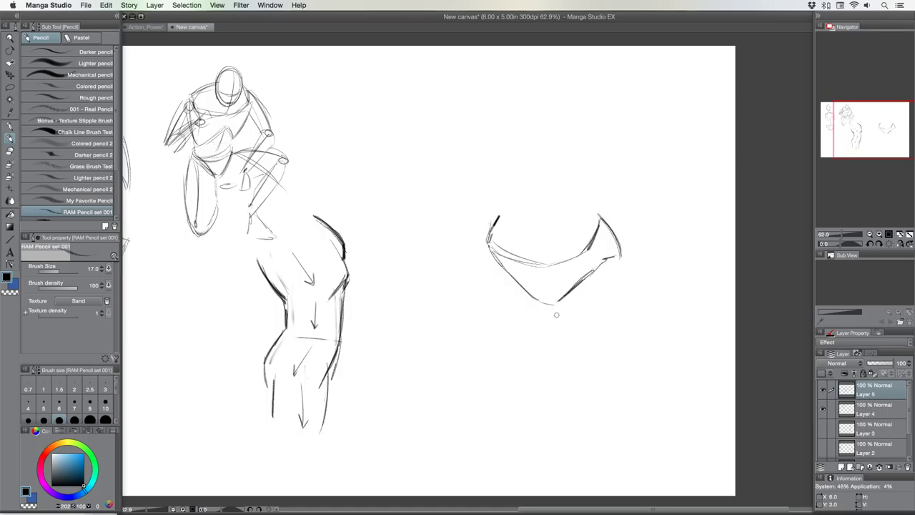
left_click_drag(554, 303, 586, 354)
Draw a curved centre line and both waist sides rising from the larger pelvis.
left_click_drag(527, 249, 515, 156)
mouse_move(512, 197)
left_mouse_down()
mouse_move(516, 136)
mouse_move(512, 188)
left_mouse_up()
mouse_move(514, 147)
left_mouse_down()
mouse_move(526, 246)
mouse_move(492, 218)
mouse_move(489, 183)
left_mouse_up()
left_click_drag(490, 216, 489, 196)
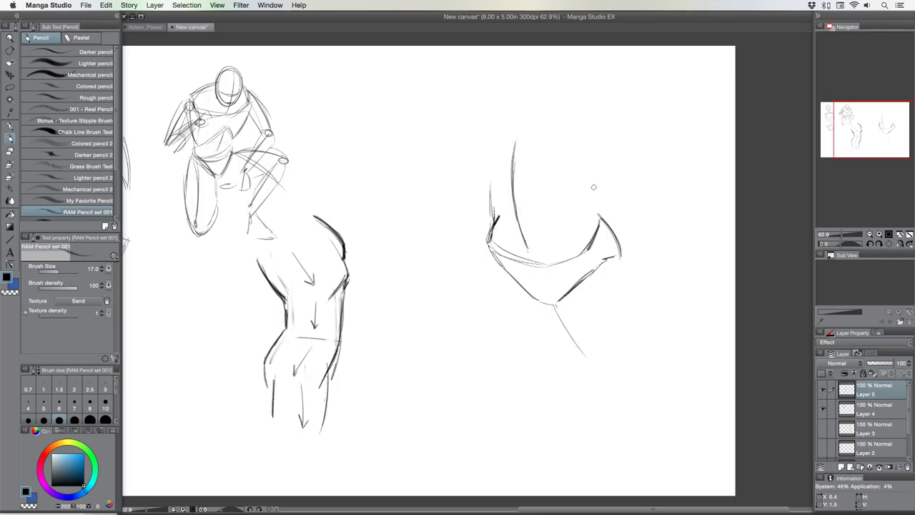
mouse_move(593, 188)
left_mouse_down()
mouse_move(599, 214)
mouse_move(596, 166)
mouse_move(599, 210)
left_mouse_up()
Add curved cross contours over the abdomen and a peaked rib arch above it.
mouse_move(598, 172)
left_mouse_down()
mouse_move(595, 217)
mouse_move(506, 227)
left_mouse_up()
mouse_move(567, 210)
left_mouse_down()
mouse_move(509, 195)
mouse_move(480, 175)
left_mouse_up()
mouse_move(563, 175)
left_mouse_down()
mouse_move(503, 161)
mouse_move(514, 142)
left_mouse_up()
left_click_drag(522, 141, 561, 185)
left_click_drag(538, 156, 574, 212)
Darken both waist sides of the larger torso with repeated strokes down to the hips.
mouse_move(609, 185)
left_mouse_down()
mouse_move(602, 219)
mouse_move(587, 215)
left_mouse_up()
left_click_drag(605, 182, 572, 230)
left_click_drag(607, 194, 569, 257)
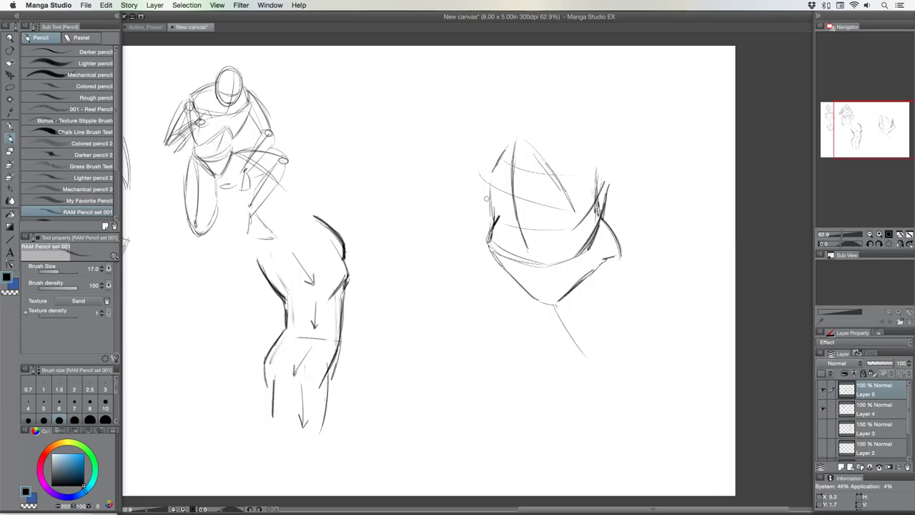
left_click_drag(487, 192, 496, 219)
mouse_move(485, 210)
left_mouse_down()
mouse_move(505, 233)
mouse_move(486, 232)
left_mouse_up()
left_click_drag(496, 206, 483, 243)
left_click_drag(485, 190, 489, 232)
left_click_drag(605, 178, 598, 200)
left_click_drag(612, 176, 573, 252)
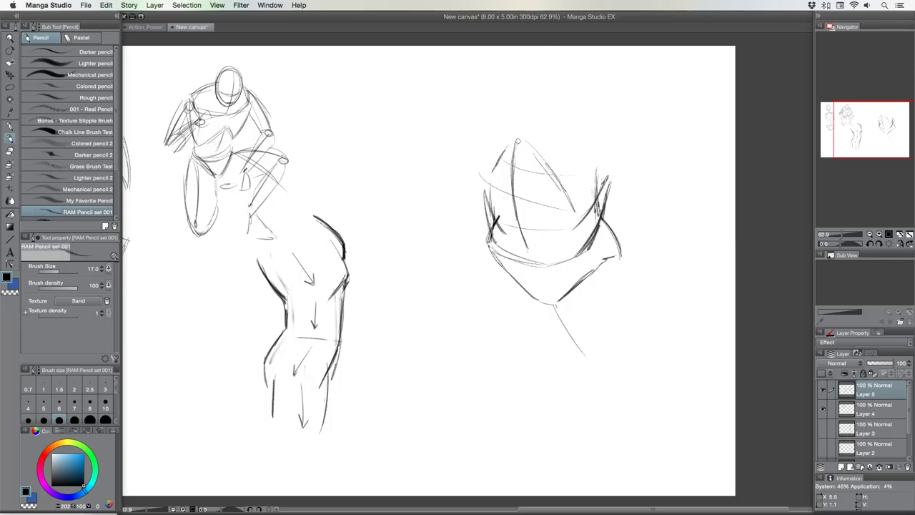
Darken the rib arch, flare its ends up into the torso sides, and reinforce the abdomen's centre line and far edge.
left_click_drag(517, 142, 513, 169)
mouse_move(516, 145)
left_mouse_down()
mouse_move(525, 133)
mouse_move(562, 188)
mouse_move(582, 185)
mouse_move(626, 142)
left_mouse_up()
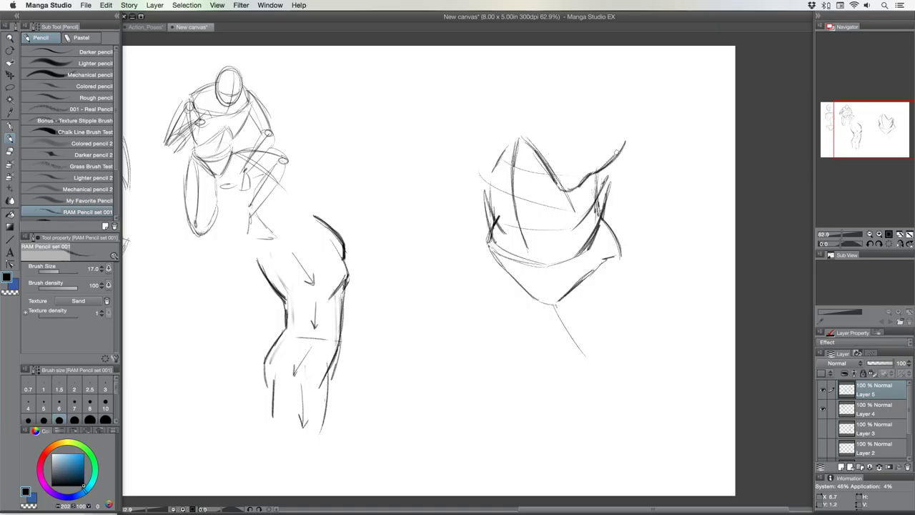
left_click_drag(595, 173, 620, 151)
mouse_move(514, 141)
left_mouse_down()
mouse_move(494, 174)
mouse_move(471, 100)
mouse_move(486, 148)
mouse_move(513, 135)
mouse_move(533, 143)
mouse_move(555, 176)
mouse_move(498, 164)
left_mouse_up()
left_click_drag(512, 154, 525, 239)
left_click_drag(480, 174, 497, 239)
left_click_drag(569, 207, 554, 255)
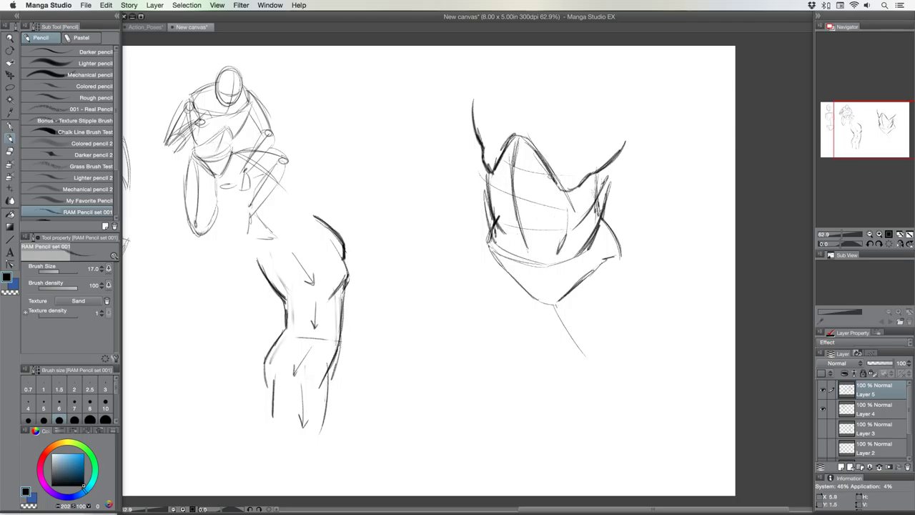
Add more abdominal cross contours, darken the pelvis's left hip line, and extend the inner thigh line down the straighter leg.
left_click_drag(554, 180, 497, 167)
mouse_move(556, 214)
left_mouse_down()
mouse_move(485, 183)
mouse_move(537, 298)
left_mouse_up()
mouse_move(484, 150)
left_mouse_down()
mouse_move(556, 327)
mouse_move(620, 400)
left_mouse_up()
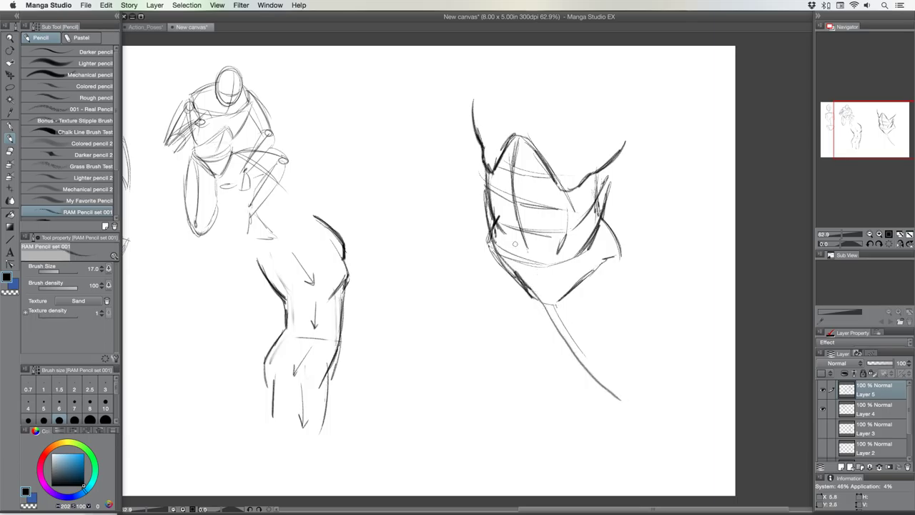
mouse_move(477, 140)
left_mouse_down()
mouse_move(504, 261)
mouse_move(542, 306)
left_mouse_up()
mouse_move(509, 265)
left_mouse_down()
mouse_move(567, 351)
mouse_move(633, 414)
mouse_move(537, 297)
left_mouse_up()
left_click_drag(572, 349, 543, 303)
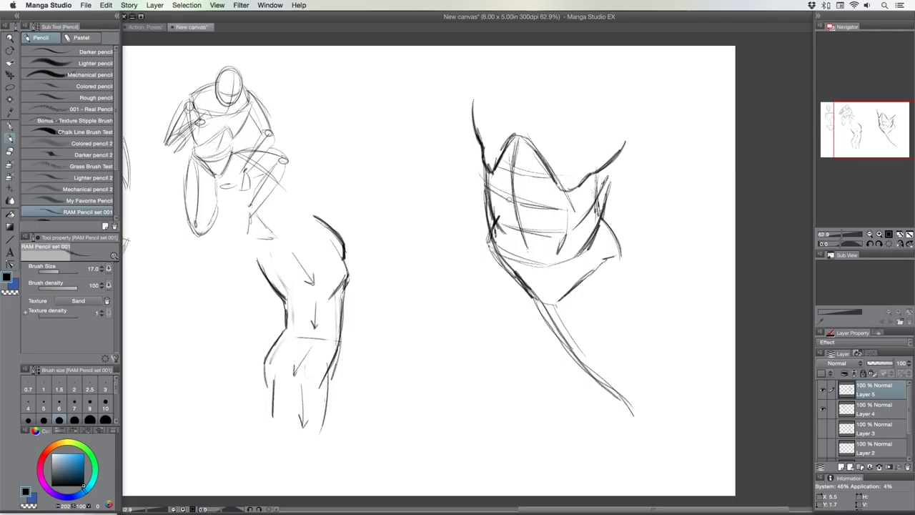
Outline the outer contour of the straighter thigh and the full shape of the bent thigh spreading to the other side.
left_click_drag(620, 259, 666, 375)
left_click_drag(655, 312, 665, 361)
mouse_move(491, 239)
left_mouse_down()
mouse_move(408, 289)
mouse_move(381, 330)
mouse_move(385, 348)
left_mouse_up()
mouse_move(404, 358)
left_mouse_down()
mouse_move(445, 351)
mouse_move(514, 278)
left_mouse_up()
left_click_drag(490, 307, 474, 331)
mouse_move(514, 297)
left_mouse_down()
mouse_move(466, 343)
mouse_move(429, 357)
mouse_move(488, 347)
mouse_move(550, 318)
mouse_move(518, 330)
mouse_move(533, 313)
mouse_move(508, 329)
mouse_move(528, 331)
mouse_move(530, 317)
mouse_move(465, 354)
left_mouse_up()
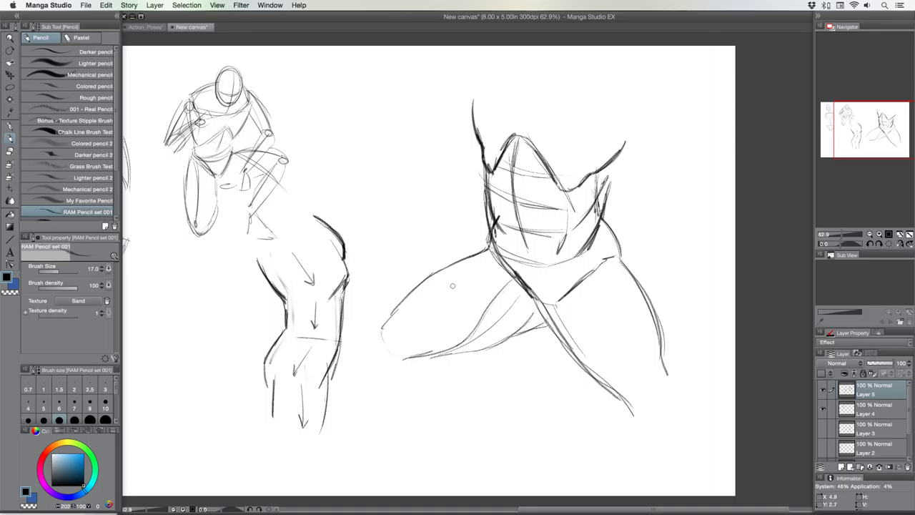
Add muscle contour lines inside both thighs, reinforce the straighter leg's outer edge, and sketch the bent knee.
left_click_drag(499, 284, 420, 308)
left_click_drag(554, 286, 622, 390)
mouse_move(579, 328)
left_mouse_down()
mouse_move(619, 375)
mouse_move(601, 274)
mouse_move(620, 346)
left_mouse_up()
left_click_drag(619, 280, 647, 315)
left_click_drag(665, 375, 642, 310)
mouse_move(616, 275)
left_mouse_down()
mouse_move(650, 329)
mouse_move(658, 364)
left_mouse_up()
left_click_drag(488, 183, 490, 208)
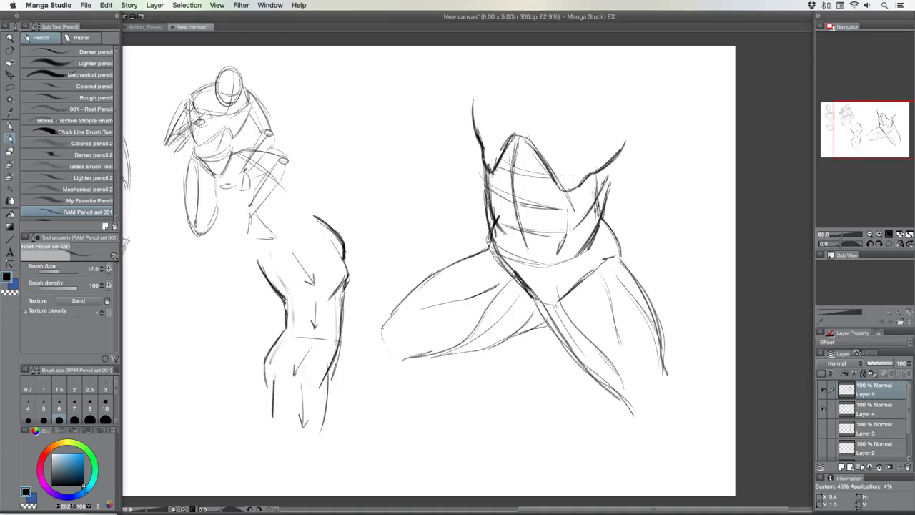
left_click_drag(602, 282, 616, 335)
mouse_move(434, 279)
left_mouse_down()
mouse_move(369, 330)
mouse_move(373, 363)
mouse_move(428, 360)
mouse_move(419, 365)
mouse_move(400, 322)
left_mouse_up()
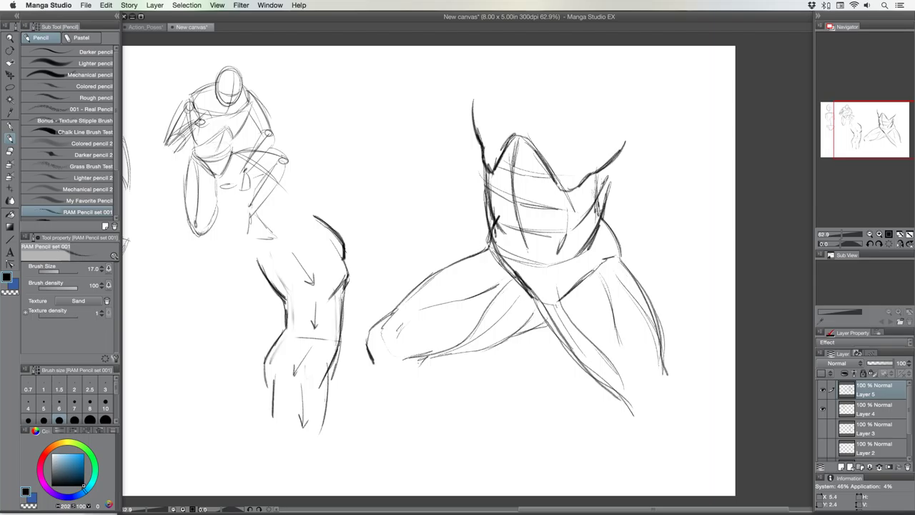
Soften the heavy lines of the rib arch, abdomen and waistline, and reduce the brush size to 15.
mouse_move(501, 262)
left_mouse_down()
mouse_move(542, 313)
mouse_move(518, 286)
left_mouse_up()
left_click_drag(525, 303, 501, 258)
key("[")
key("super+z")
key("super+z")
key("super+z")
key("super+z")
key("super+z")
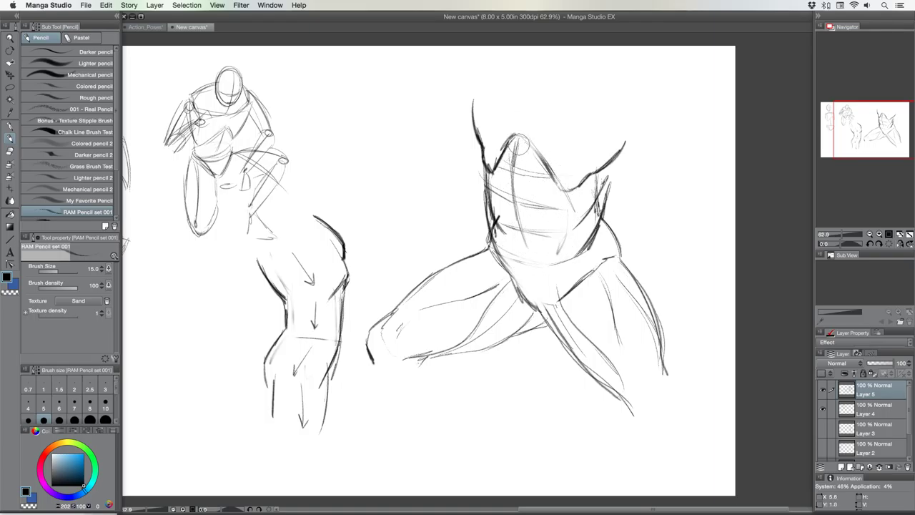
Reduce the brush size to 12, retrace the abdomen's centre line, and lighten the pelvis's left hip line.
key("bracketleft")
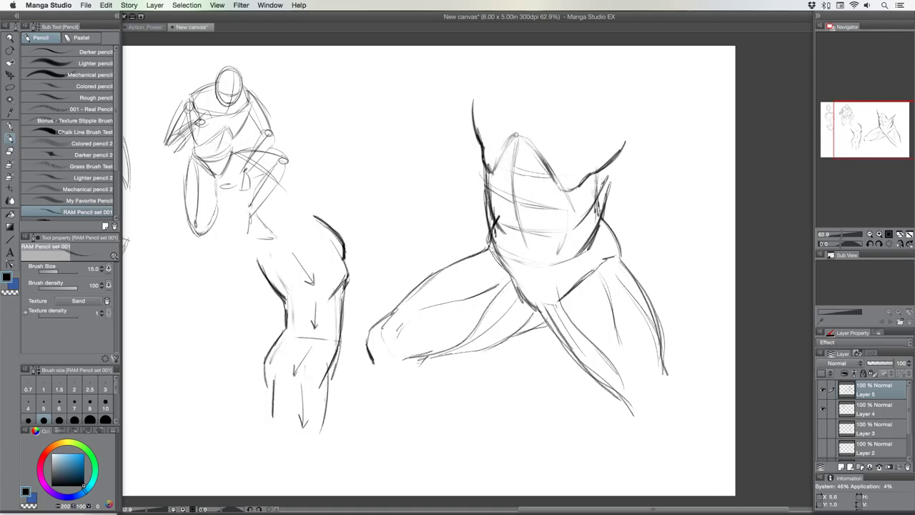
mouse_move(513, 149)
left_mouse_down()
mouse_move(496, 168)
mouse_move(488, 203)
mouse_move(515, 254)
left_mouse_up()
left_click_drag(558, 297, 591, 344)
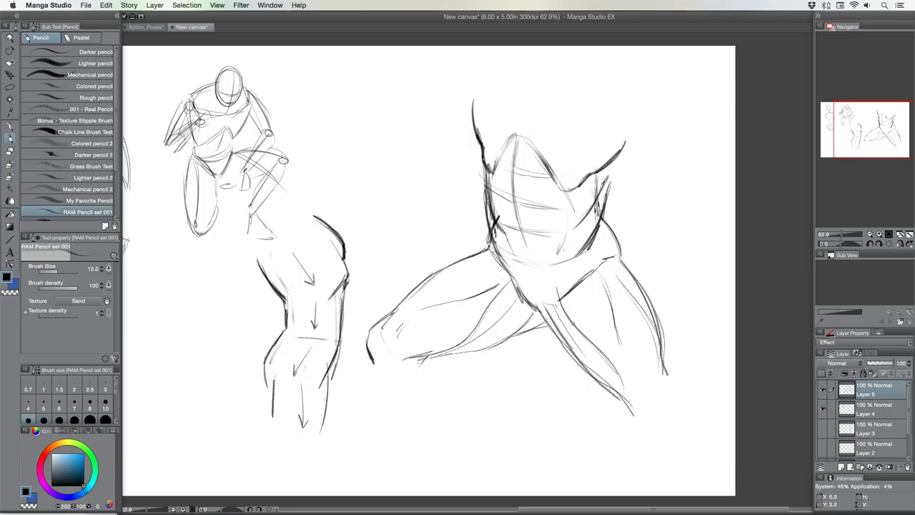
mouse_move(513, 275)
left_mouse_down()
mouse_move(493, 247)
mouse_move(501, 241)
mouse_move(486, 175)
left_mouse_up()
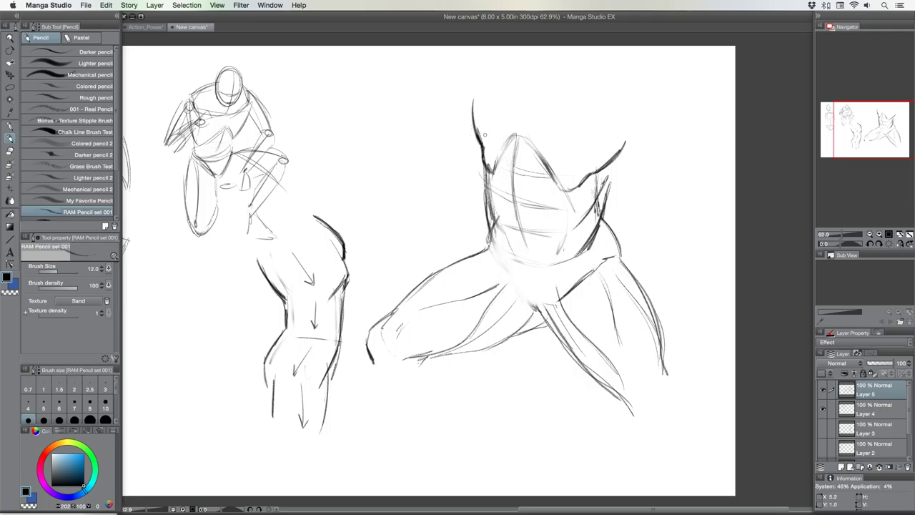
Set the brush size to 8, touch up the abdomen's contour lines lightly, and raise the size back to 12.
left_click(89, 404)
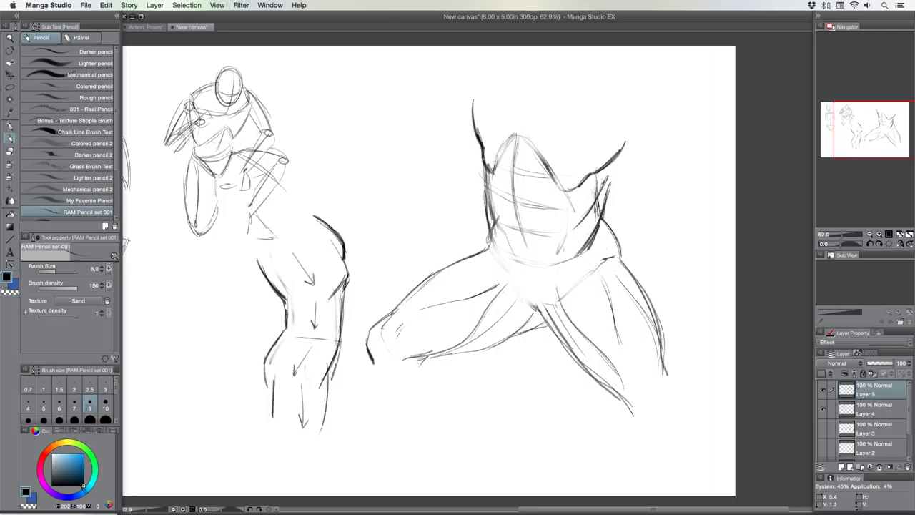
left_click_drag(494, 169, 499, 211)
mouse_move(563, 174)
left_mouse_down()
mouse_move(559, 243)
mouse_move(565, 169)
left_mouse_up()
key("]")
key("]")
mouse_move(428, 118)
left_mouse_down()
mouse_move(414, 200)
mouse_move(402, 178)
left_mouse_up()
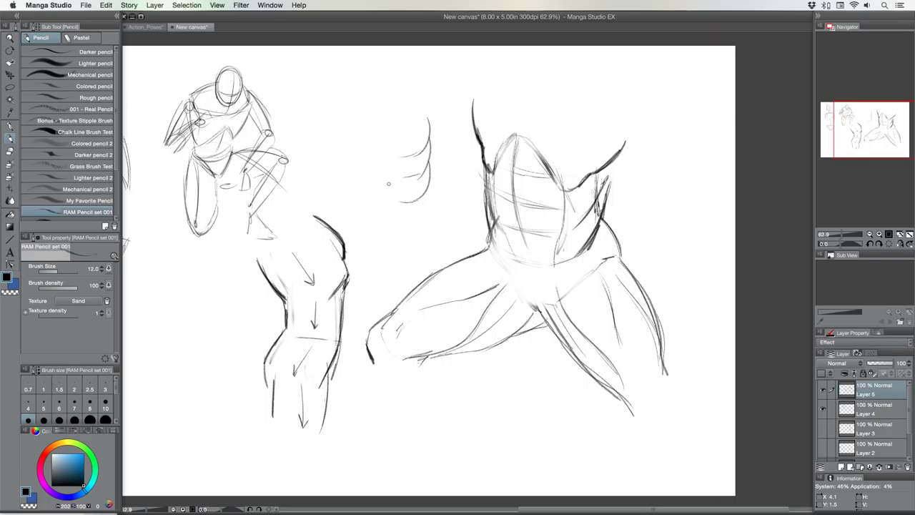
key("super+z")
key("super+z")
key("super+z")
key("super+z")
Redraw the left hip line down to the crotch, and fade the rib arch and upper side line with brush size 17.
mouse_move(491, 253)
left_mouse_down()
mouse_move(516, 297)
mouse_move(545, 313)
mouse_move(509, 267)
left_mouse_up()
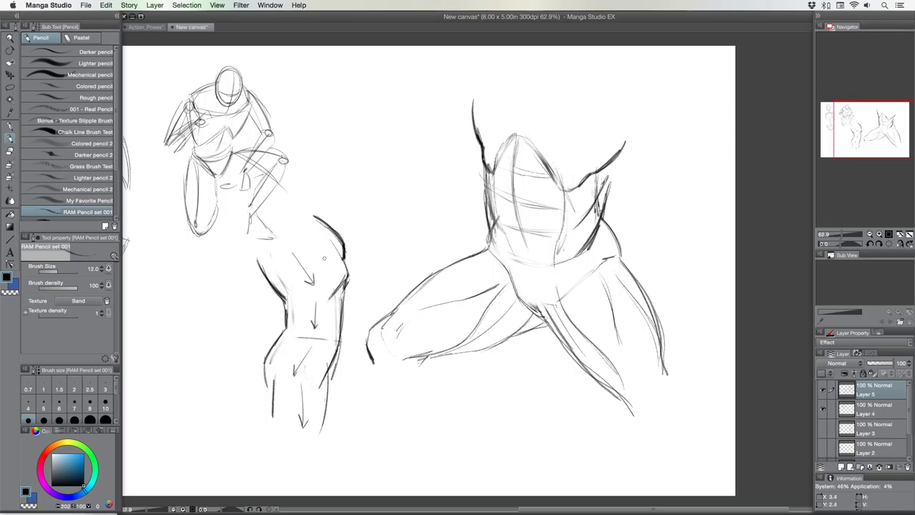
key("bracketright")
key("bracketright")
mouse_move(519, 128)
left_mouse_down()
mouse_move(574, 157)
mouse_move(561, 163)
left_mouse_up()
left_click_drag(490, 128, 494, 86)
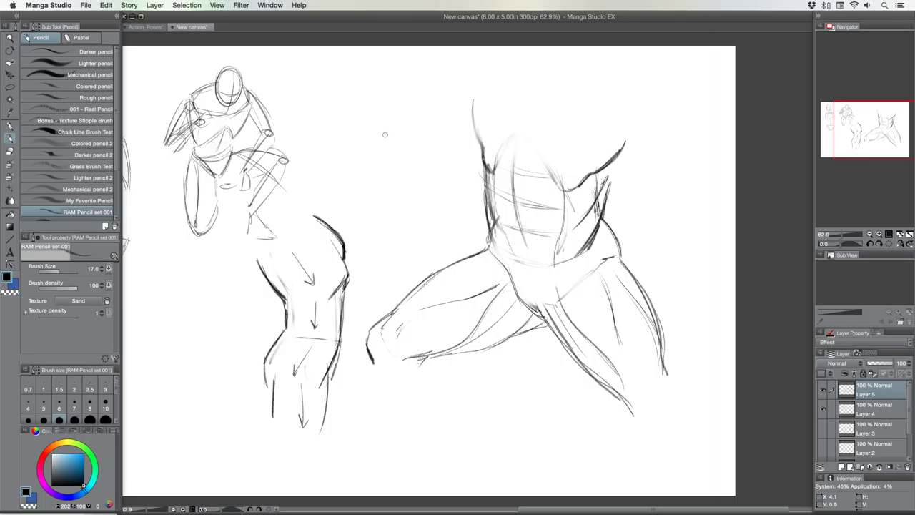
Set the brush size to 15 and redraw the rib arch, the abdomen's centre line and the left waist side lightly.
key("[")
mouse_move(498, 158)
left_mouse_down()
mouse_move(525, 141)
mouse_move(549, 176)
left_mouse_up()
mouse_move(511, 140)
left_mouse_down()
mouse_move(518, 161)
mouse_move(520, 227)
left_mouse_up()
left_click_drag(493, 170, 489, 226)
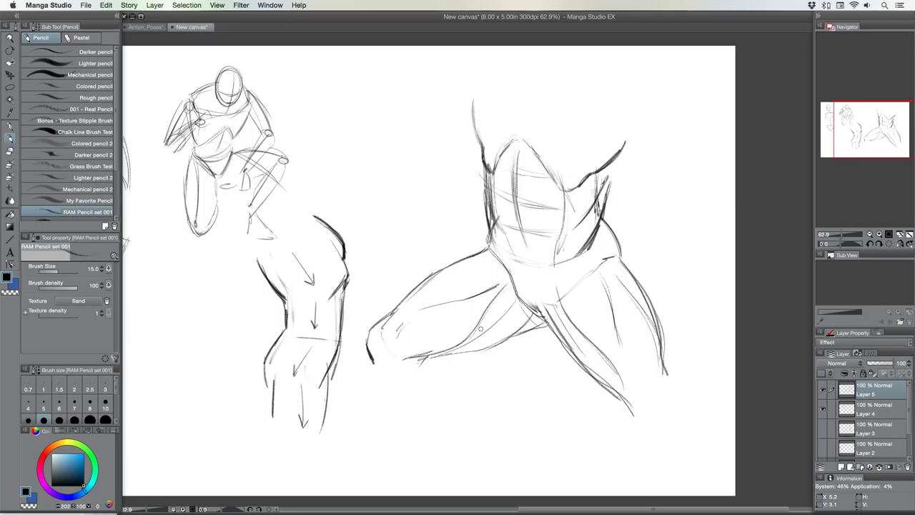
Hide Layer 5 and Layer 4 and add a new layer above them.
left_click(823, 389)
left_click(823, 408)
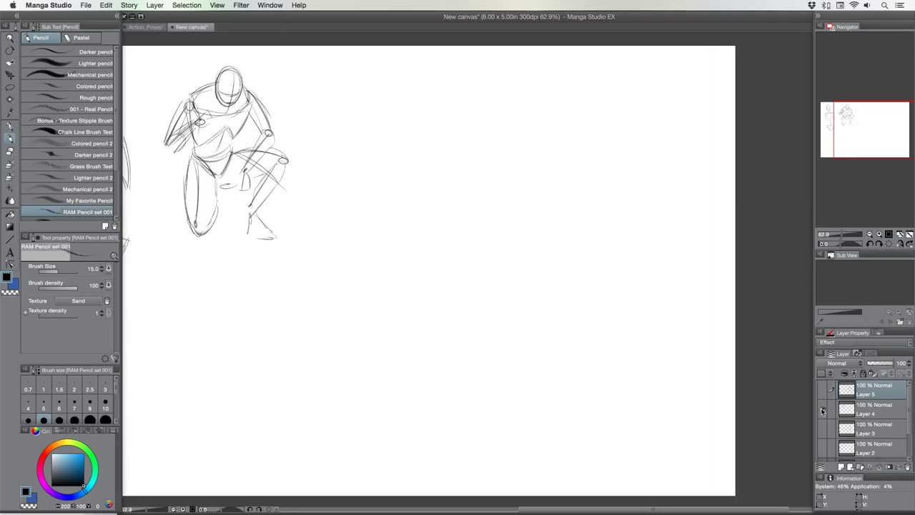
left_click(838, 466)
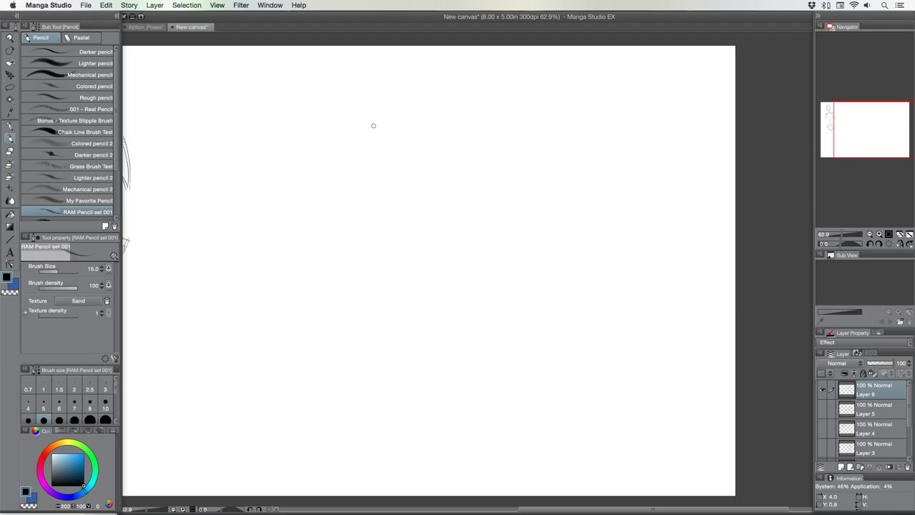
Sketch an action figure's oval head, shoulders and leaning ribcage, with both arms outstretched and simple hand shapes.
mouse_move(407, 138)
left_mouse_down()
mouse_move(396, 171)
mouse_move(422, 185)
mouse_move(393, 174)
mouse_move(392, 188)
mouse_move(399, 204)
mouse_move(430, 193)
mouse_move(432, 185)
mouse_move(380, 199)
mouse_move(404, 205)
mouse_move(364, 190)
mouse_move(386, 180)
mouse_move(397, 215)
mouse_move(419, 198)
mouse_move(452, 202)
mouse_move(436, 220)
mouse_move(527, 159)
mouse_move(473, 198)
mouse_move(379, 187)
mouse_move(361, 174)
mouse_move(342, 193)
mouse_move(298, 206)
mouse_move(340, 169)
mouse_move(318, 182)
mouse_move(312, 198)
mouse_move(325, 206)
mouse_move(326, 195)
mouse_move(376, 205)
mouse_move(428, 228)
mouse_move(418, 249)
mouse_move(376, 266)
mouse_move(372, 228)
mouse_move(356, 205)
mouse_move(348, 281)
mouse_move(398, 257)
mouse_move(380, 274)
mouse_move(394, 281)
mouse_move(369, 249)
mouse_move(339, 241)
mouse_move(487, 180)
mouse_move(549, 142)
mouse_move(408, 206)
mouse_move(329, 195)
mouse_move(262, 218)
mouse_move(347, 184)
mouse_move(269, 220)
mouse_move(244, 217)
mouse_move(275, 219)
left_mouse_up()
mouse_move(537, 143)
left_mouse_down()
mouse_move(564, 130)
mouse_move(544, 150)
left_mouse_up()
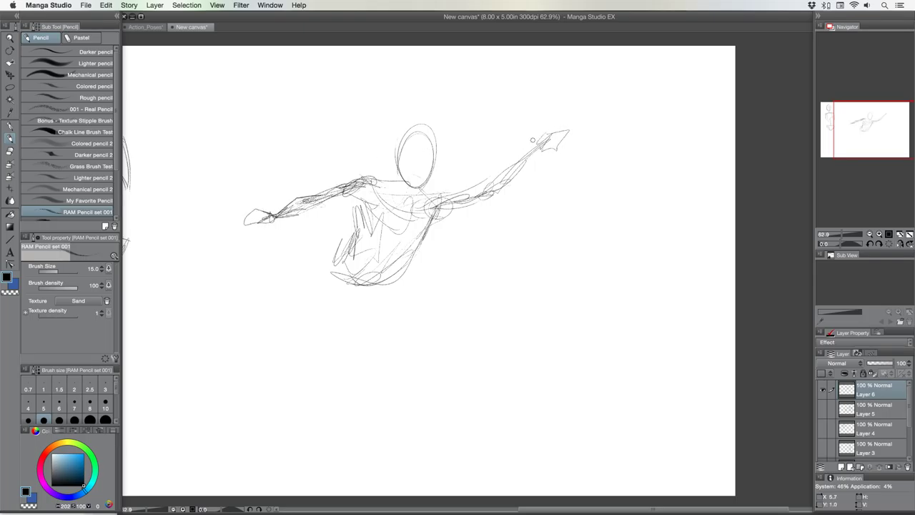
Sketch the action figure's pelvis, bent front thigh with a round knee, and rear leg stretched back.
mouse_move(335, 274)
left_mouse_down()
mouse_move(326, 311)
mouse_move(338, 311)
mouse_move(323, 299)
mouse_move(341, 322)
mouse_move(375, 330)
mouse_move(317, 297)
mouse_move(362, 326)
mouse_move(333, 274)
mouse_move(316, 296)
mouse_move(318, 277)
mouse_move(314, 319)
mouse_move(389, 363)
left_mouse_up()
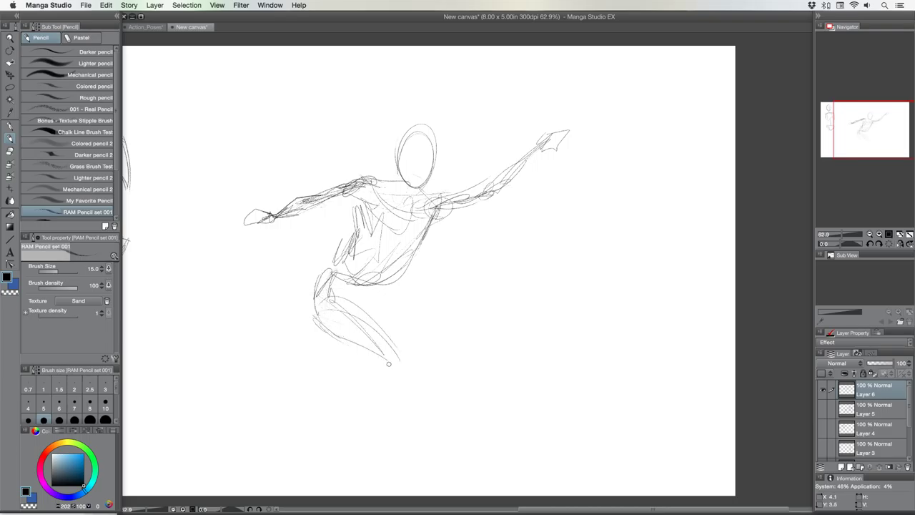
mouse_move(377, 327)
left_mouse_down()
mouse_move(413, 372)
mouse_move(402, 376)
left_mouse_up()
mouse_move(338, 283)
left_mouse_down()
mouse_move(342, 299)
mouse_move(325, 266)
mouse_move(377, 288)
mouse_move(388, 282)
left_mouse_up()
mouse_move(344, 329)
left_mouse_down()
mouse_move(242, 417)
mouse_move(295, 376)
mouse_move(247, 415)
mouse_move(285, 376)
left_mouse_up()
mouse_move(332, 339)
left_mouse_down()
mouse_move(310, 371)
mouse_move(316, 364)
left_mouse_up()
mouse_move(616, 203)
left_mouse_down()
mouse_move(627, 326)
mouse_move(589, 446)
left_mouse_up()
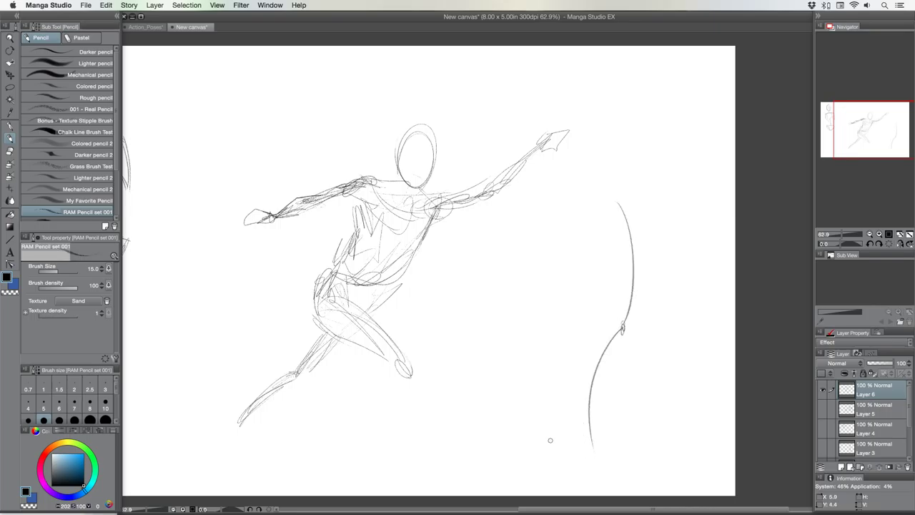
key("super+z")
key("super+z")
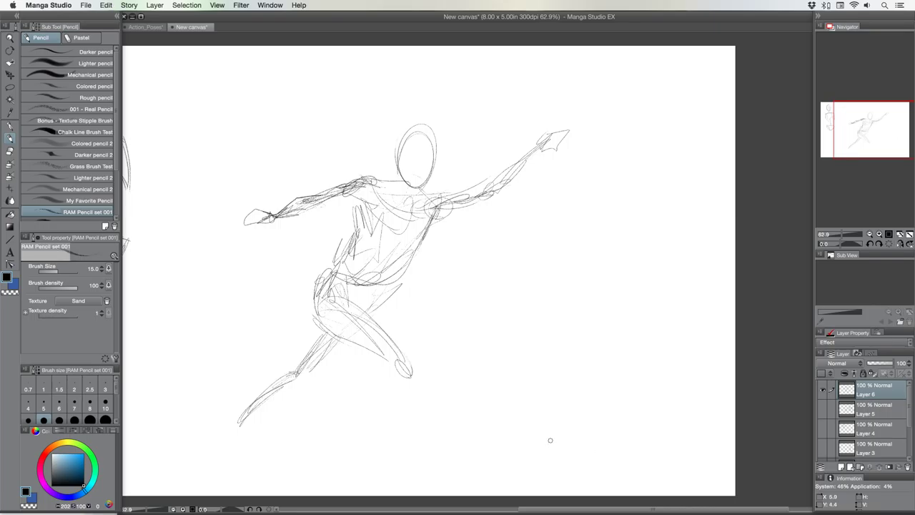
Reinforce the action figure's rear leg, then build up the front knee and draw its lower leg down to the ankle.
left_click_drag(330, 341, 298, 369)
mouse_move(360, 309)
left_mouse_down()
mouse_move(313, 366)
mouse_move(246, 406)
left_mouse_up()
left_click_drag(270, 395, 239, 431)
left_click_drag(253, 409, 243, 420)
mouse_move(380, 328)
left_mouse_down()
mouse_move(399, 363)
mouse_move(381, 396)
left_mouse_up()
mouse_move(400, 366)
left_mouse_down()
mouse_move(362, 409)
mouse_move(344, 448)
mouse_move(400, 365)
mouse_move(411, 376)
mouse_move(358, 419)
mouse_move(344, 444)
left_mouse_up()
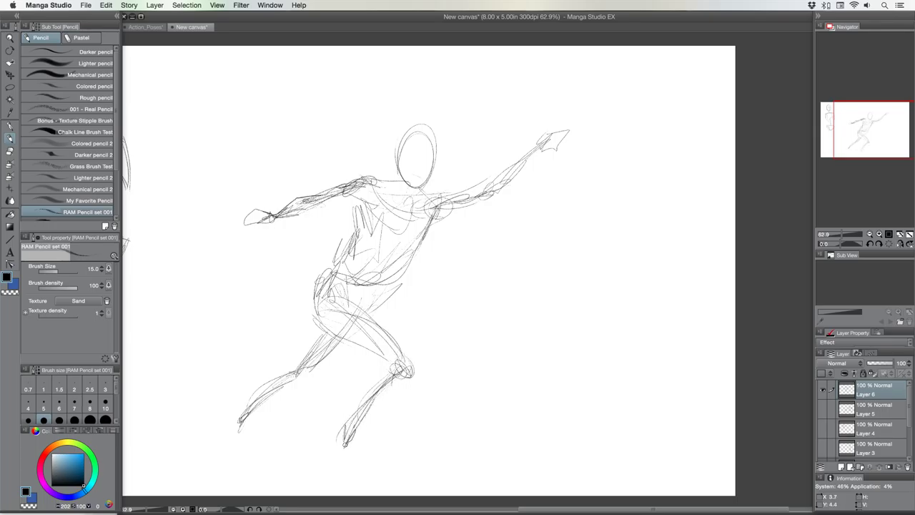
Add simple foot shapes at the ends of the action figure's rear and front legs.
mouse_move(246, 419)
left_mouse_down()
mouse_move(236, 449)
mouse_move(253, 459)
left_mouse_up()
left_click_drag(346, 436, 353, 446)
mouse_move(353, 418)
left_mouse_down()
mouse_move(364, 457)
mouse_move(358, 438)
left_mouse_up()
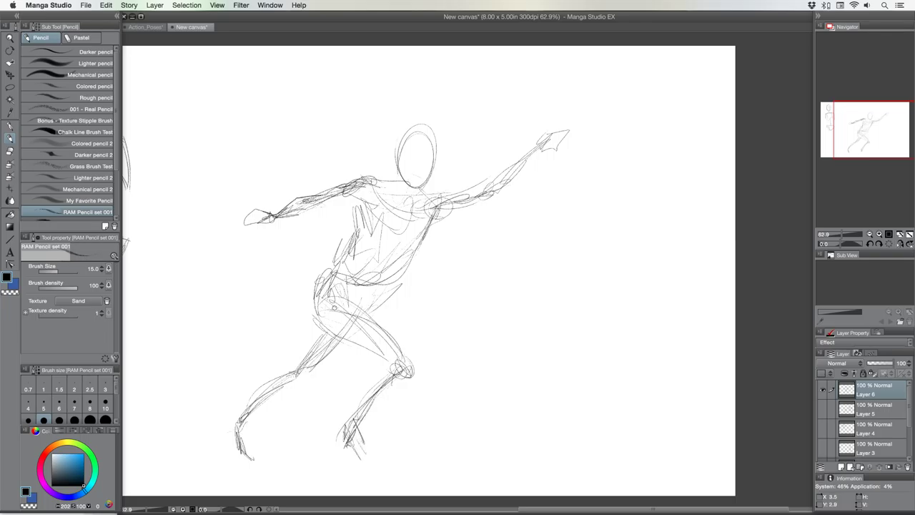
Reinforce the action figure's front thigh, hips and waist, and strengthen the rear side of its torso.
mouse_move(356, 313)
left_mouse_down()
mouse_move(410, 386)
mouse_move(412, 374)
left_mouse_up()
mouse_move(322, 315)
left_mouse_down()
mouse_move(378, 350)
mouse_move(347, 296)
mouse_move(358, 295)
left_mouse_up()
left_click_drag(363, 314, 393, 291)
mouse_move(368, 319)
left_mouse_down()
mouse_move(386, 290)
mouse_move(336, 272)
mouse_move(359, 228)
mouse_move(356, 196)
left_mouse_up()
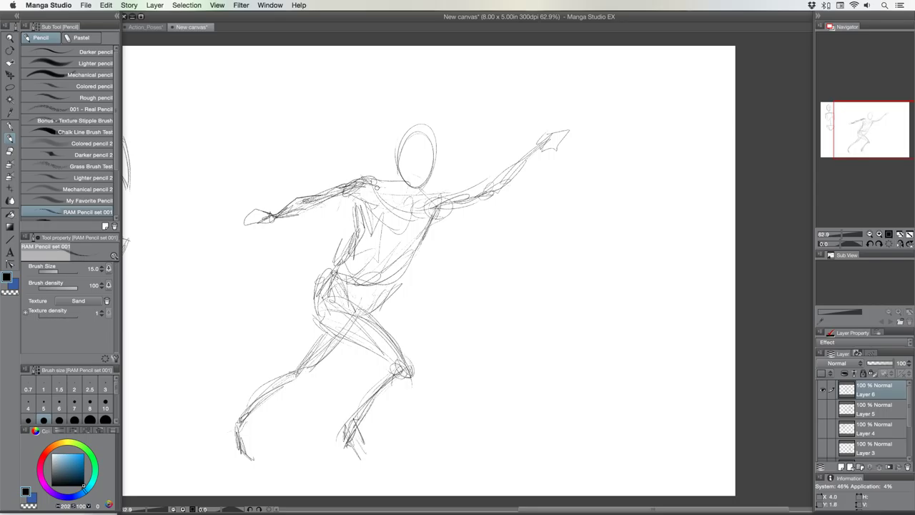
Redraw the action figure's head and neck, firm up its front torso side and raised arm, and add curved facial guidelines.
mouse_move(406, 167)
left_mouse_down()
mouse_move(438, 143)
mouse_move(423, 185)
mouse_move(429, 133)
mouse_move(400, 186)
mouse_move(421, 198)
mouse_move(391, 184)
mouse_move(438, 219)
mouse_move(363, 230)
mouse_move(322, 305)
mouse_move(399, 286)
mouse_move(342, 273)
left_mouse_up()
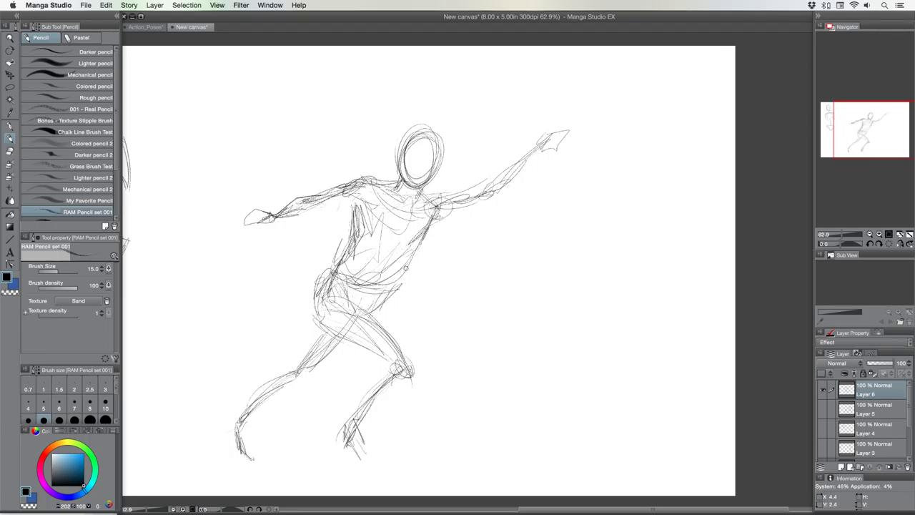
mouse_move(406, 267)
left_mouse_down()
mouse_move(449, 198)
mouse_move(498, 193)
mouse_move(528, 160)
mouse_move(511, 190)
mouse_move(498, 181)
mouse_move(491, 195)
mouse_move(545, 135)
left_mouse_up()
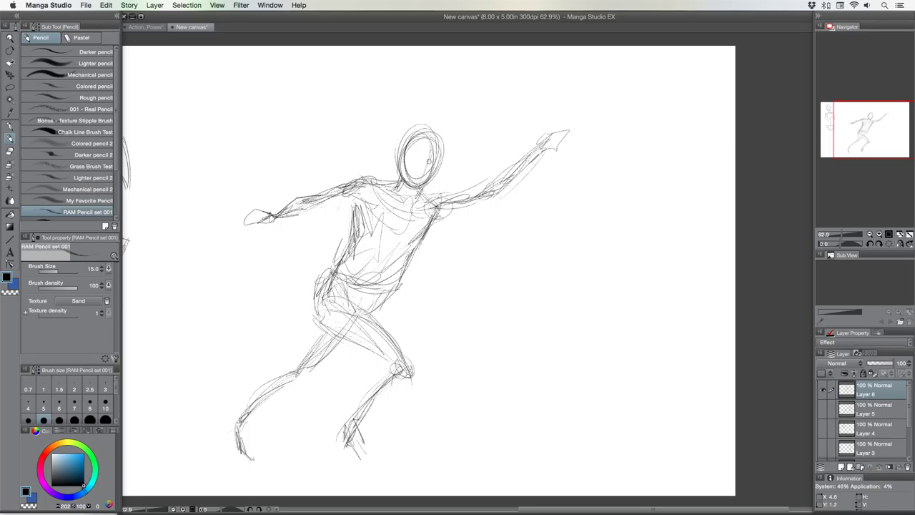
mouse_move(411, 156)
left_mouse_down()
mouse_move(437, 163)
mouse_move(404, 178)
mouse_move(401, 143)
mouse_move(429, 186)
left_mouse_up()
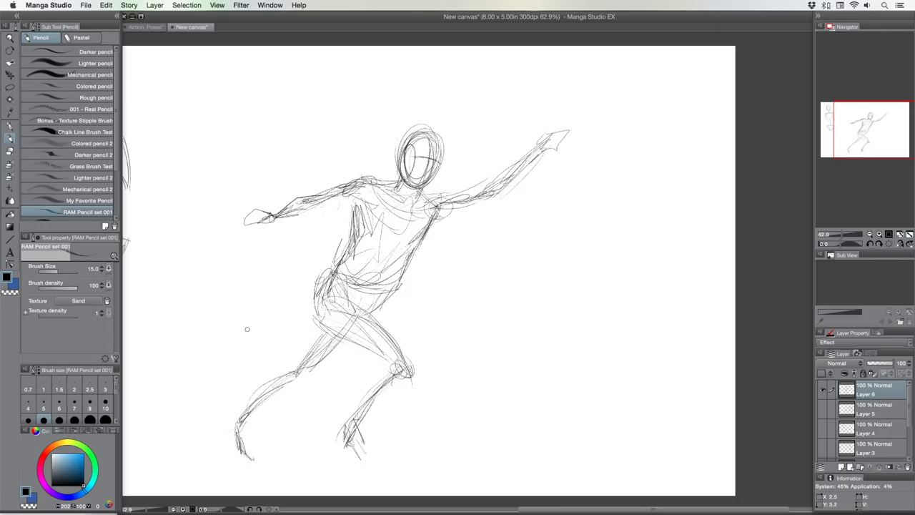
Sketch a slanting ground line across the action figure's legs and loose background lines behind its arms and head.
mouse_move(247, 331)
left_mouse_down()
mouse_move(577, 393)
mouse_move(260, 323)
left_mouse_up()
left_click_drag(251, 258, 246, 306)
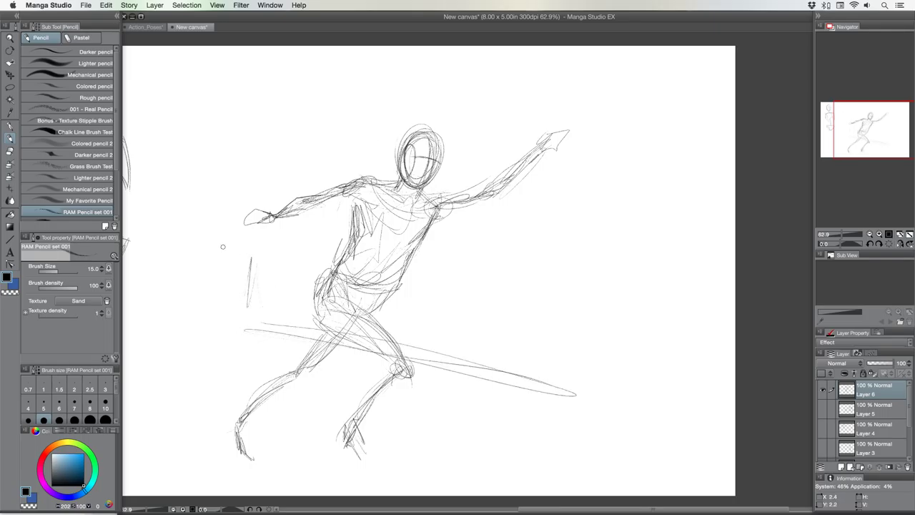
left_click_drag(322, 236, 229, 256)
mouse_move(327, 121)
left_mouse_down()
mouse_move(336, 168)
mouse_move(361, 126)
left_mouse_up()
mouse_move(392, 100)
left_mouse_down()
mouse_move(389, 156)
mouse_move(449, 89)
left_mouse_up()
left_click_drag(468, 93, 497, 171)
left_click_drag(581, 198, 514, 207)
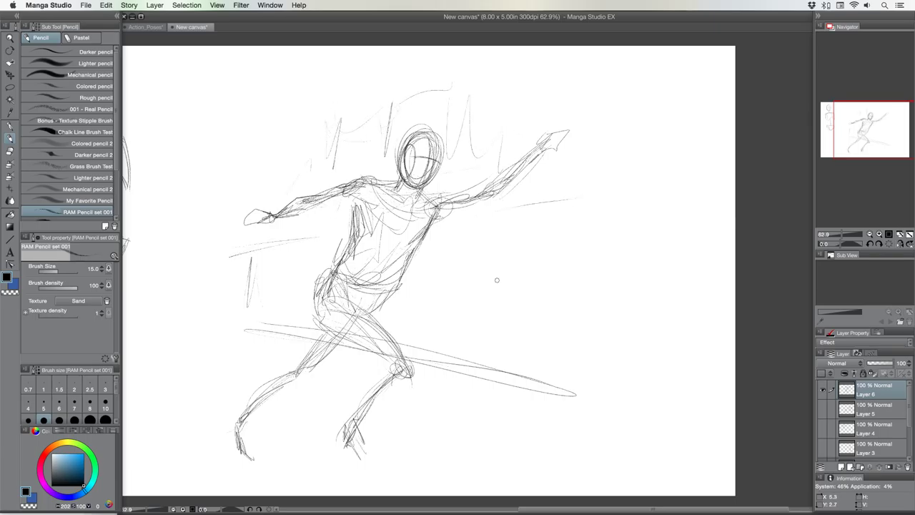
Extend the background with vertical wall lines, more receding ground lines and a jagged skyline behind the figure's head and rear arm.
left_click_drag(498, 274, 494, 312)
left_click_drag(511, 195, 511, 333)
left_click_drag(561, 380, 433, 357)
mouse_move(504, 425)
left_mouse_down()
mouse_move(242, 343)
mouse_move(172, 334)
left_mouse_up()
left_click_drag(252, 262, 249, 301)
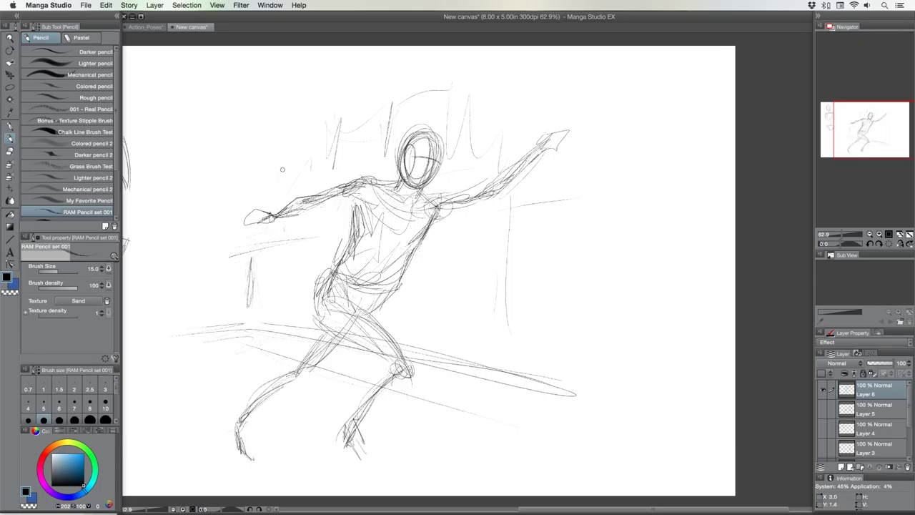
left_click_drag(285, 200, 284, 178)
left_click_drag(270, 171, 317, 142)
mouse_move(318, 150)
left_mouse_down()
mouse_move(318, 119)
mouse_move(338, 93)
mouse_move(358, 121)
mouse_move(395, 105)
mouse_move(404, 113)
left_mouse_up()
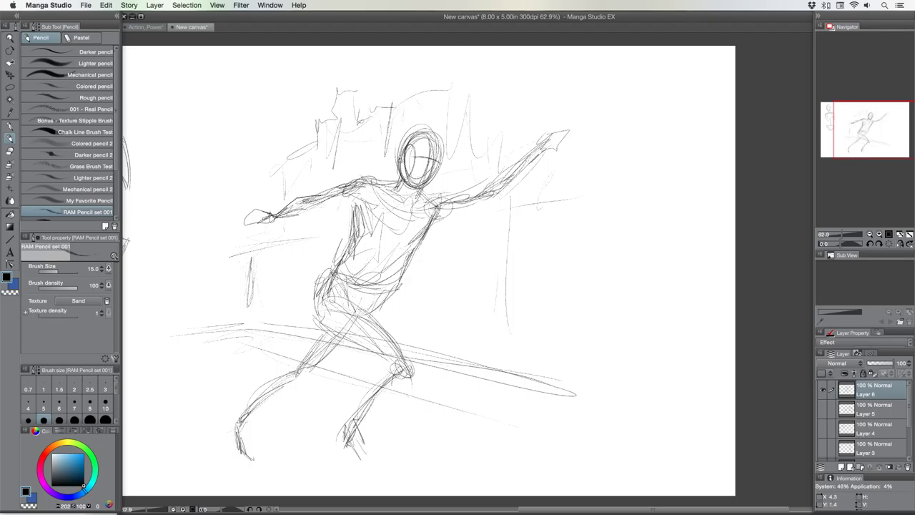
Reinforce the action figure's head, rear arm, chest, waist and rear leg contours with loose strokes.
left_click_drag(437, 139, 401, 180)
mouse_move(423, 223)
left_mouse_down()
mouse_move(385, 288)
mouse_move(347, 307)
mouse_move(352, 343)
mouse_move(312, 344)
mouse_move(290, 375)
mouse_move(277, 373)
mouse_move(312, 373)
mouse_move(233, 440)
left_mouse_up()
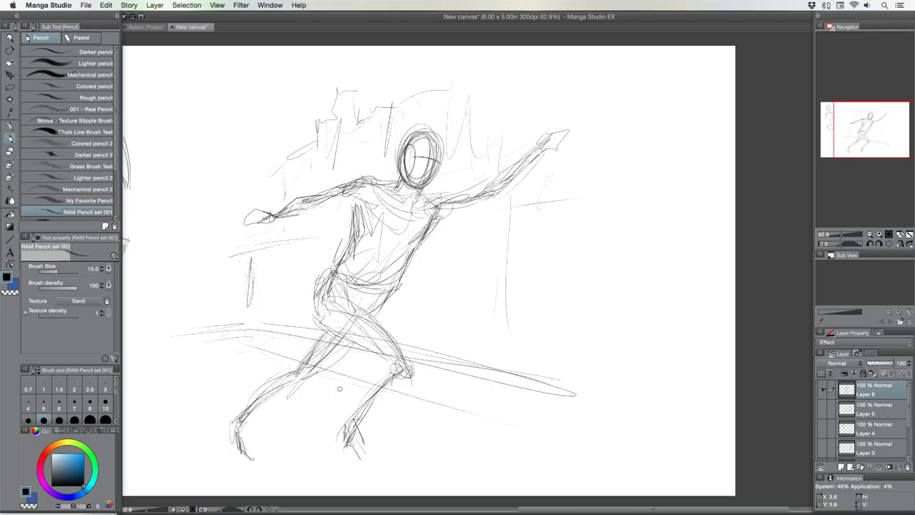
left_click_drag(349, 202, 251, 217)
left_click_drag(382, 189, 428, 233)
mouse_move(363, 204)
left_mouse_down()
mouse_move(353, 220)
mouse_move(357, 263)
mouse_move(380, 312)
left_mouse_up()
left_click_drag(333, 273, 319, 301)
Strengthen the action figure's front thigh, knee and lower leg, and add strokes to both feet.
left_click_drag(369, 343, 391, 379)
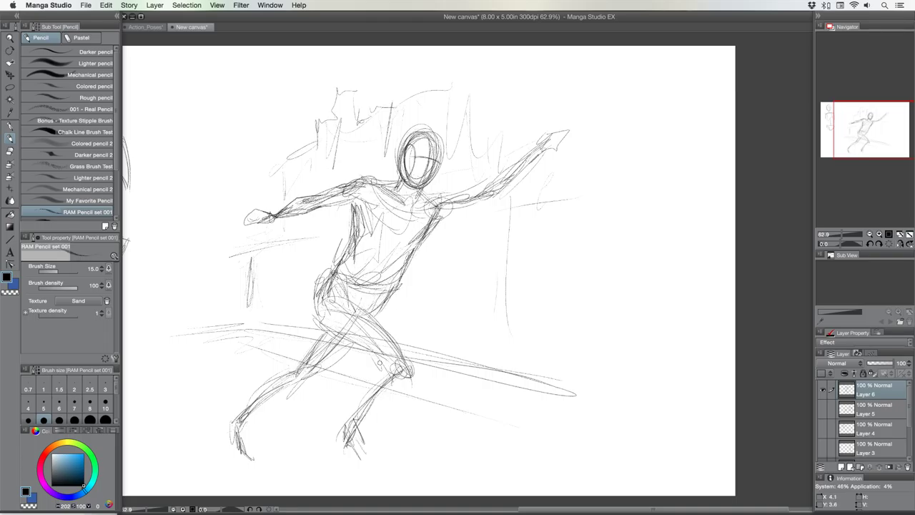
mouse_move(362, 313)
left_mouse_down()
mouse_move(398, 350)
mouse_move(390, 389)
left_mouse_up()
mouse_move(388, 375)
left_mouse_down()
mouse_move(327, 445)
mouse_move(347, 470)
left_mouse_up()
left_click_drag(253, 410, 255, 433)
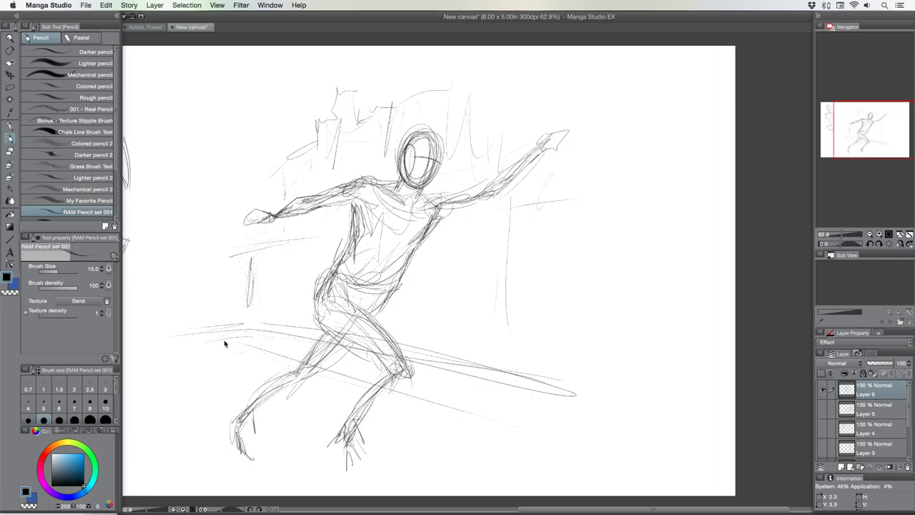
Scale the action figure sketch down to 45% and place it in the canvas's upper right corner.
key("super+t")
mouse_move(171, 84)
left_mouse_down()
mouse_move(353, 257)
mouse_move(361, 326)
mouse_move(396, 360)
left_mouse_up()
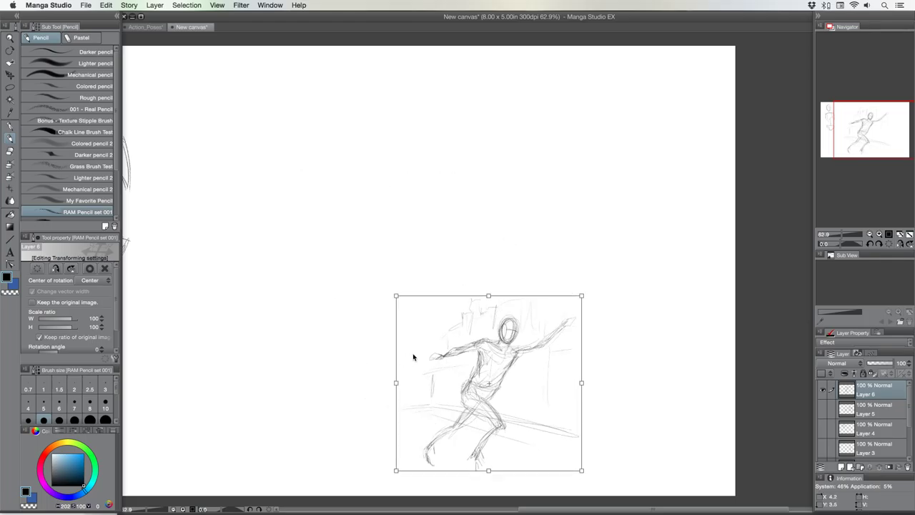
mouse_move(474, 323)
left_mouse_down()
mouse_move(572, 121)
mouse_move(651, 70)
left_mouse_up()
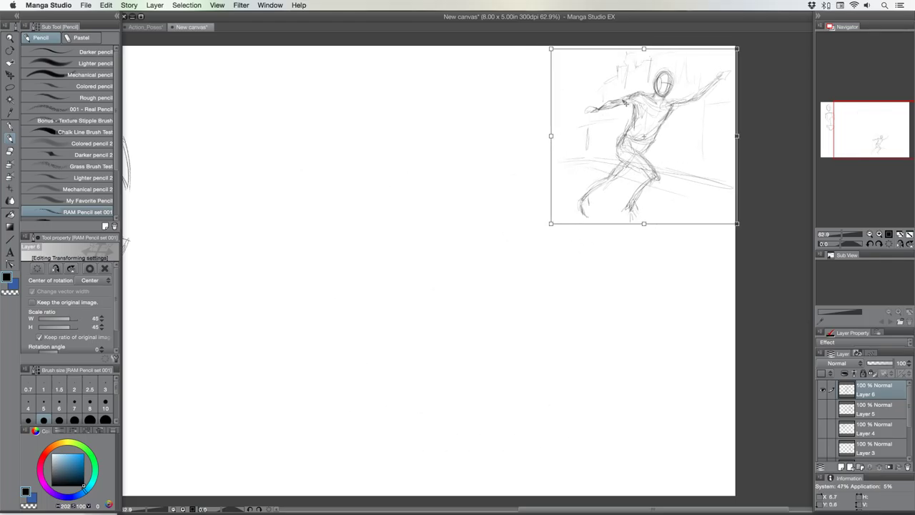
key("Return")
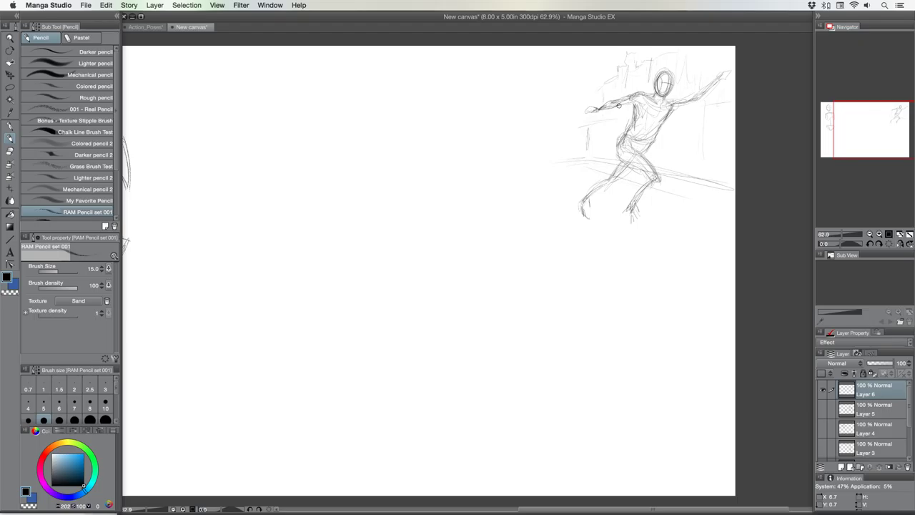
On a new layer, sketch a new figure's oval head, slanted shoulder line, raised arm and curved spine line.
left_click(842, 467)
mouse_move(350, 132)
left_mouse_down()
mouse_move(339, 174)
mouse_move(367, 154)
mouse_move(347, 129)
mouse_move(337, 166)
mouse_move(349, 130)
left_mouse_up()
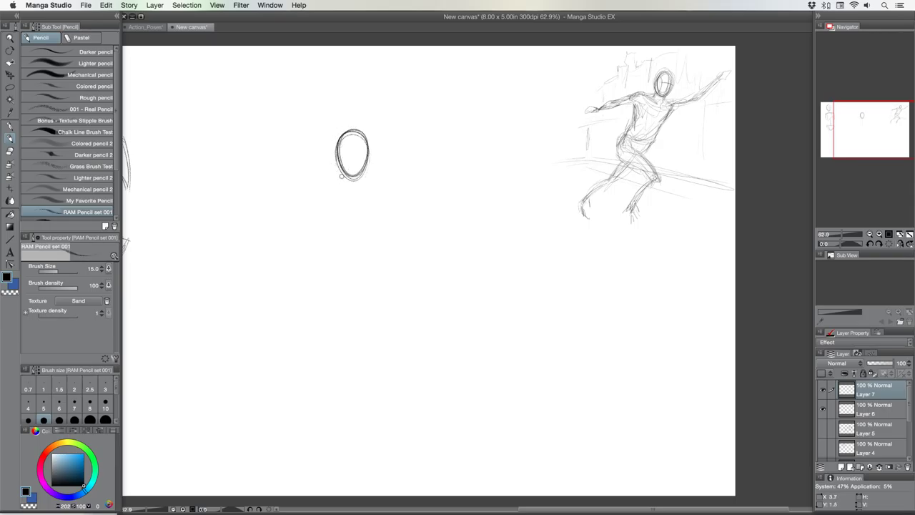
mouse_move(357, 135)
left_mouse_down()
mouse_move(346, 173)
mouse_move(396, 175)
mouse_move(414, 130)
mouse_move(393, 171)
left_mouse_up()
mouse_move(417, 120)
left_mouse_down()
mouse_move(447, 63)
mouse_move(412, 140)
left_mouse_up()
mouse_move(369, 179)
left_mouse_down()
mouse_move(318, 200)
mouse_move(366, 216)
mouse_move(351, 259)
left_mouse_up()
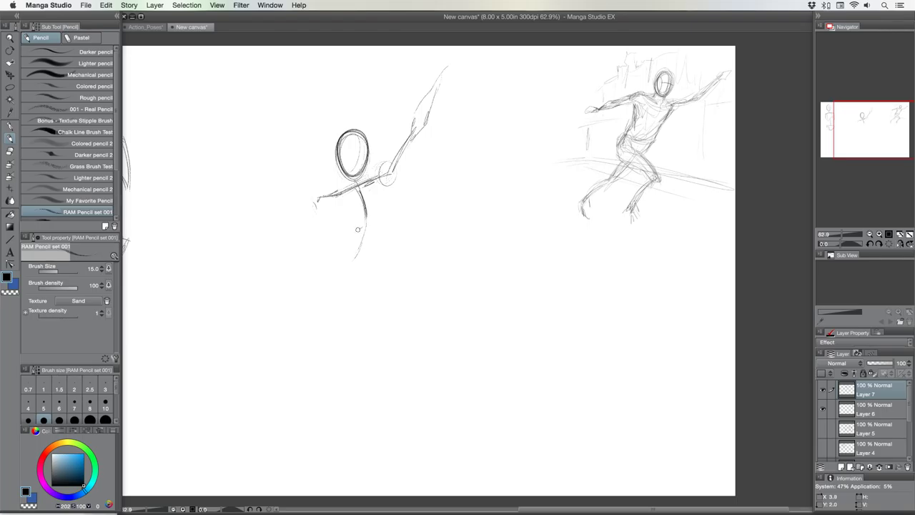
Outline the new figure's rib cage sides and lower edge, and rough in the abdomen below it.
mouse_move(363, 223)
left_mouse_down()
mouse_move(340, 239)
mouse_move(382, 234)
mouse_move(391, 180)
left_mouse_up()
mouse_move(340, 239)
left_mouse_down()
mouse_move(317, 213)
mouse_move(322, 242)
mouse_move(342, 238)
left_mouse_up()
mouse_move(368, 228)
left_mouse_down()
mouse_move(374, 230)
mouse_move(343, 292)
mouse_move(368, 263)
mouse_move(351, 289)
mouse_move(325, 278)
left_mouse_up()
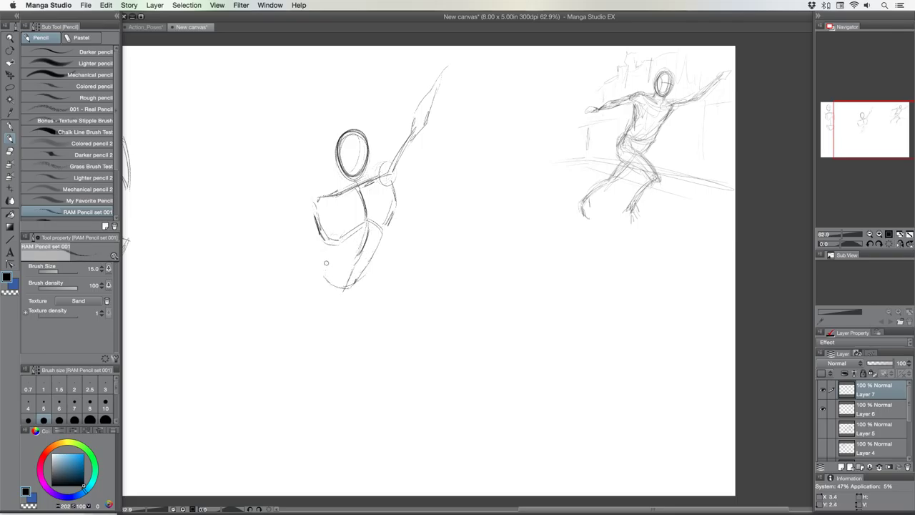
Darken the torso's centre line, add facial guidelines, and draw tilt lines through the head and shoulders.
left_click_drag(364, 195, 365, 221)
mouse_move(354, 149)
left_mouse_down()
mouse_move(345, 151)
mouse_move(357, 148)
left_mouse_up()
mouse_move(353, 133)
left_mouse_down()
mouse_move(357, 172)
mouse_move(363, 145)
mouse_move(347, 147)
left_mouse_up()
mouse_move(311, 204)
left_mouse_down()
mouse_move(419, 173)
mouse_move(277, 218)
left_mouse_up()
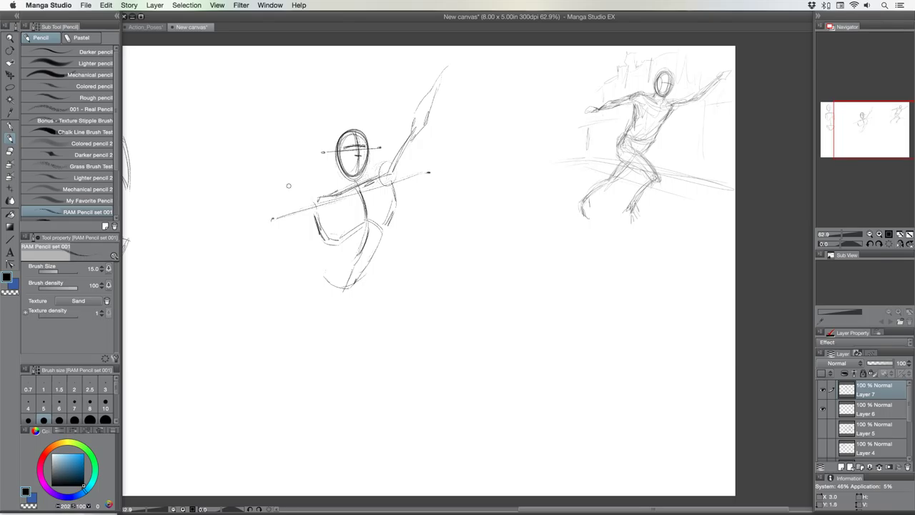
Draw the opposing hip tilt line, add curved contours around the abdomen, and mark both sides of the pelvis.
left_click_drag(275, 282, 378, 306)
left_click_drag(324, 250, 317, 266)
mouse_move(385, 232)
left_mouse_down()
mouse_move(335, 248)
mouse_move(324, 278)
mouse_move(346, 246)
mouse_move(330, 279)
mouse_move(302, 273)
mouse_move(315, 300)
mouse_move(303, 284)
left_mouse_up()
left_click_drag(361, 293, 337, 312)
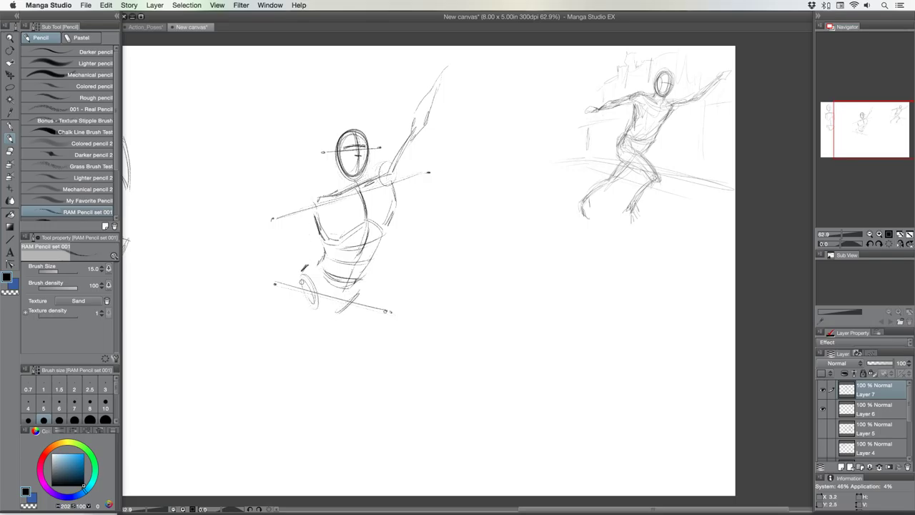
Draw the front thigh down to a round knee joint, and sketch the rear leg sweeping back behind it.
mouse_move(312, 276)
left_mouse_down()
mouse_move(318, 312)
mouse_move(312, 271)
mouse_move(361, 289)
left_mouse_up()
mouse_move(301, 300)
left_mouse_down()
mouse_move(319, 348)
mouse_move(322, 386)
left_mouse_up()
left_click_drag(299, 291, 325, 383)
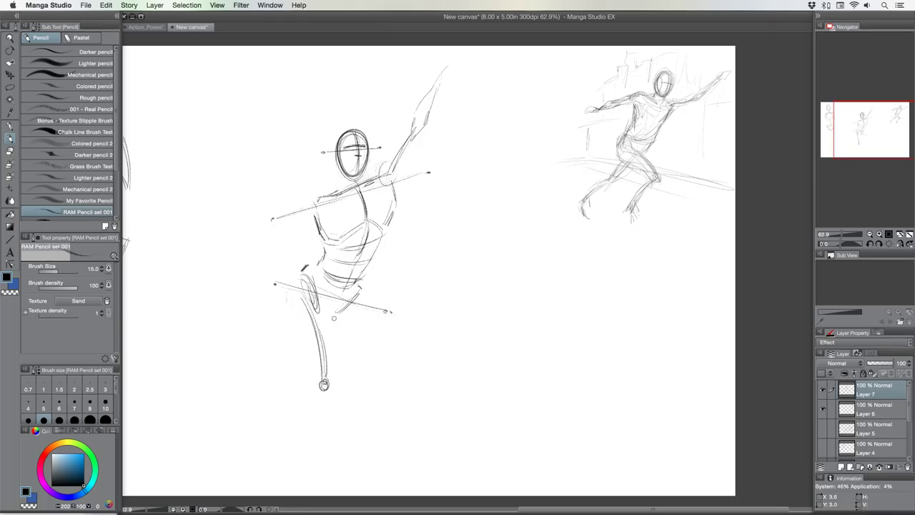
left_click_drag(346, 309, 285, 358)
left_click_drag(341, 311, 253, 379)
Draw long diagonal perspective lines on both sides of the figure, with cross lines forming a grid in front of it.
left_click_drag(285, 62, 204, 367)
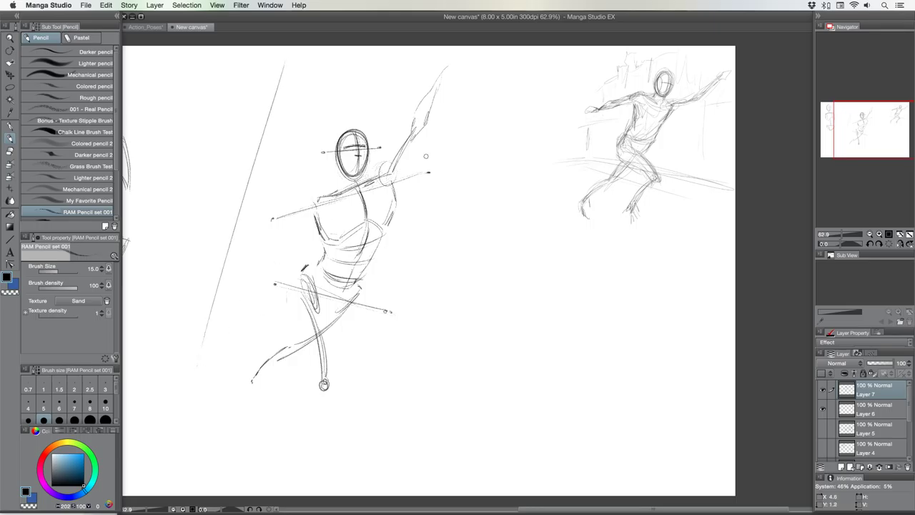
left_click_drag(529, 107, 304, 429)
left_click_drag(561, 224, 303, 432)
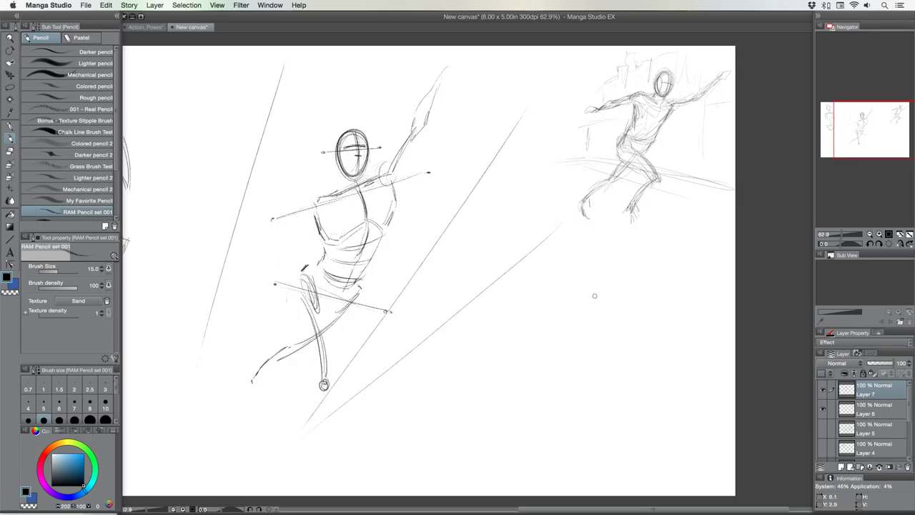
left_click_drag(594, 296, 308, 461)
mouse_move(238, 79)
left_mouse_down()
mouse_move(215, 319)
mouse_move(272, 306)
left_mouse_up()
left_click_drag(328, 318, 405, 404)
left_click_drag(373, 261, 475, 360)
left_click_drag(416, 190, 544, 320)
Complete the perspective grid with cross lines behind the figure, beyond its raised arm and below its legs.
left_click_drag(323, 160, 200, 178)
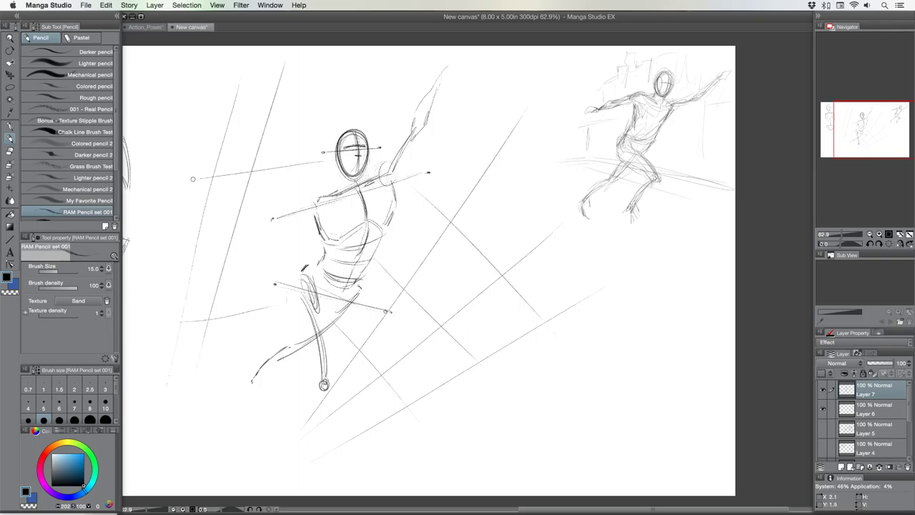
left_click_drag(302, 232, 159, 254)
left_click_drag(464, 120, 602, 253)
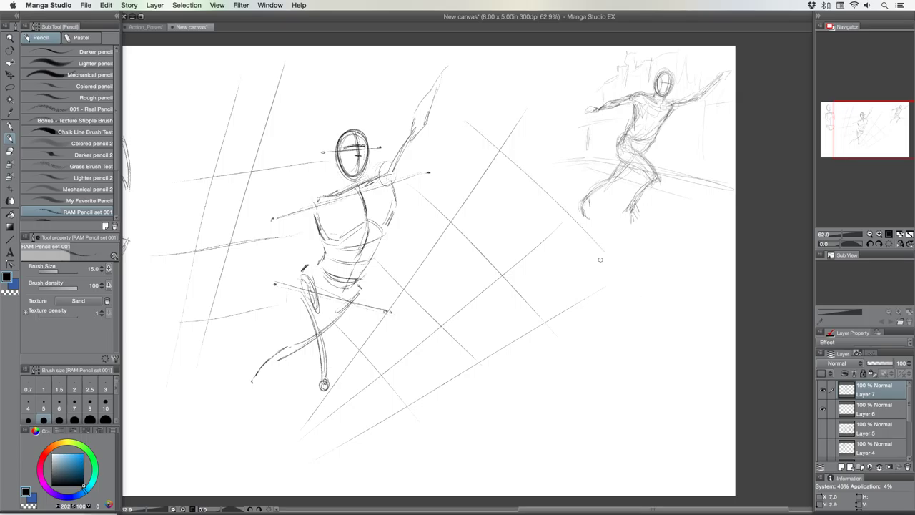
left_click_drag(397, 87, 170, 112)
mouse_move(297, 383)
left_mouse_down()
mouse_move(325, 418)
mouse_move(319, 454)
left_mouse_up()
mouse_move(245, 347)
left_mouse_down()
mouse_move(190, 358)
mouse_move(190, 378)
mouse_move(169, 395)
left_mouse_up()
left_click_drag(279, 426, 302, 464)
Build up the front thigh's volume with curved outlines from the hip down to the knee.
mouse_move(317, 299)
left_mouse_down()
mouse_move(331, 380)
mouse_move(324, 388)
mouse_move(305, 369)
mouse_move(285, 327)
mouse_move(288, 286)
mouse_move(329, 325)
mouse_move(333, 359)
mouse_move(312, 276)
mouse_move(296, 329)
mouse_move(271, 346)
mouse_move(293, 354)
mouse_move(266, 372)
mouse_move(257, 364)
mouse_move(261, 376)
mouse_move(253, 369)
mouse_move(247, 398)
mouse_move(246, 386)
mouse_move(293, 358)
left_mouse_up()
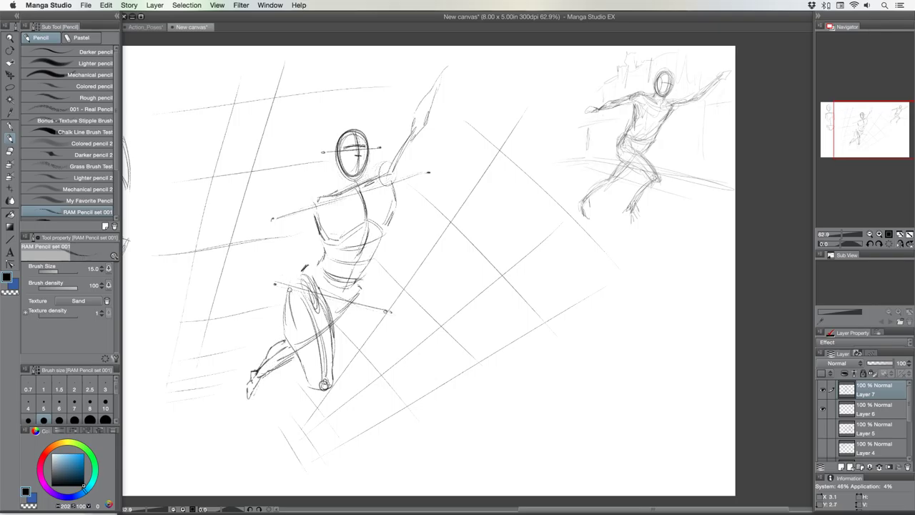
mouse_move(289, 289)
left_mouse_down()
mouse_move(293, 275)
mouse_move(286, 330)
mouse_move(308, 361)
mouse_move(299, 345)
left_mouse_up()
left_click_drag(316, 284, 330, 338)
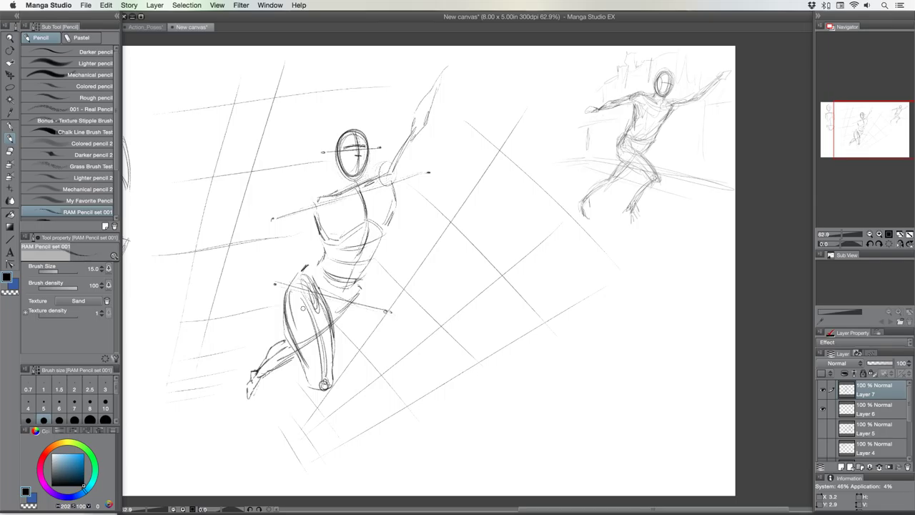
Build the raised arm from cylinders, with round joints at the shoulder, elbow and wrist.
mouse_move(390, 162)
left_mouse_down()
mouse_move(379, 176)
mouse_move(418, 147)
mouse_move(422, 176)
mouse_move(402, 189)
mouse_move(419, 150)
mouse_move(413, 121)
mouse_move(449, 72)
mouse_move(450, 113)
mouse_move(429, 148)
mouse_move(456, 90)
mouse_move(428, 99)
mouse_move(415, 142)
mouse_move(422, 147)
mouse_move(409, 131)
mouse_move(450, 77)
mouse_move(460, 84)
mouse_move(448, 82)
mouse_move(459, 88)
mouse_move(441, 135)
left_mouse_up()
mouse_move(446, 87)
left_mouse_down()
mouse_move(459, 80)
mouse_move(450, 88)
left_mouse_up()
mouse_move(410, 133)
left_mouse_down()
mouse_move(412, 143)
mouse_move(431, 147)
mouse_move(412, 143)
mouse_move(392, 167)
mouse_move(410, 179)
mouse_move(404, 189)
left_mouse_up()
mouse_move(413, 132)
left_mouse_down()
mouse_move(379, 165)
mouse_move(396, 188)
mouse_move(411, 170)
left_mouse_up()
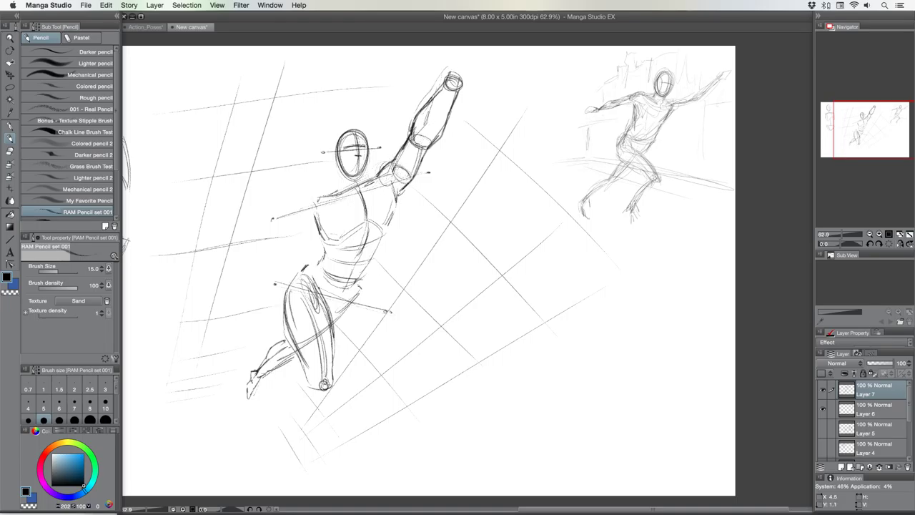
left_click_drag(441, 115, 447, 104)
left_click_drag(396, 183, 399, 175)
Draw the other arm bent at the elbow with a raised fist, and add the neck and jaw.
key("Tab")
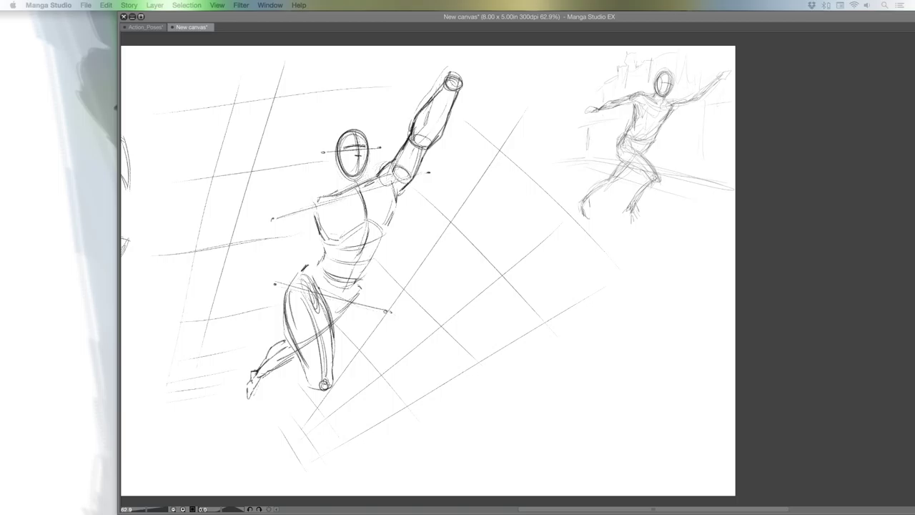
left_click(311, 211)
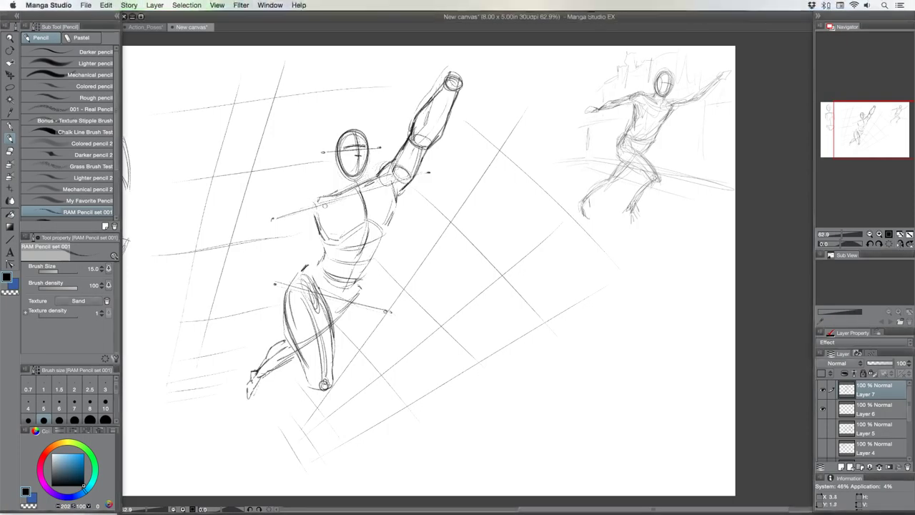
mouse_move(310, 200)
left_mouse_down()
mouse_move(313, 218)
mouse_move(323, 218)
mouse_move(327, 201)
mouse_move(372, 217)
mouse_move(387, 211)
mouse_move(337, 194)
mouse_move(312, 199)
mouse_move(278, 251)
mouse_move(308, 256)
mouse_move(284, 235)
left_mouse_up()
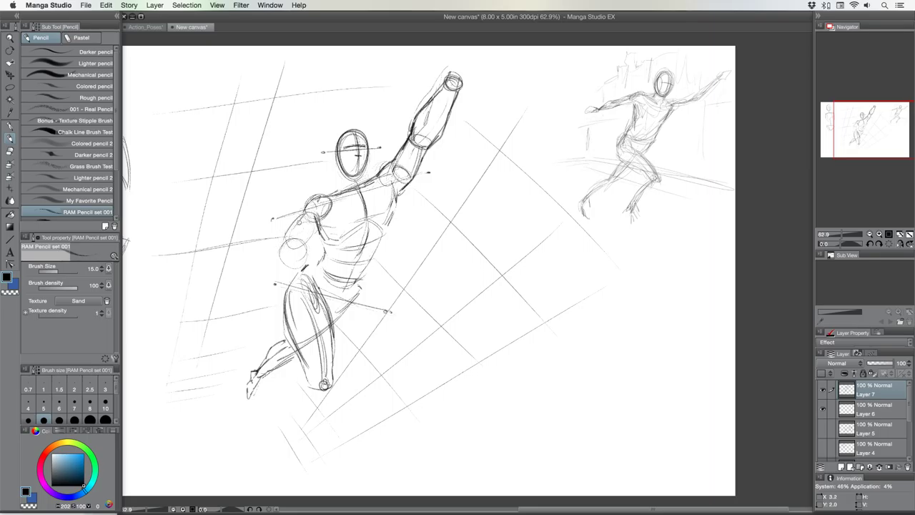
mouse_move(306, 215)
left_mouse_down()
mouse_move(279, 238)
mouse_move(277, 254)
mouse_move(276, 202)
mouse_move(265, 240)
mouse_move(293, 242)
mouse_move(284, 252)
mouse_move(269, 211)
mouse_move(273, 256)
mouse_move(287, 269)
mouse_move(318, 230)
mouse_move(295, 217)
mouse_move(319, 196)
mouse_move(342, 194)
mouse_move(334, 191)
mouse_move(342, 166)
mouse_move(372, 179)
mouse_move(340, 168)
mouse_move(365, 169)
mouse_move(363, 133)
left_mouse_up()
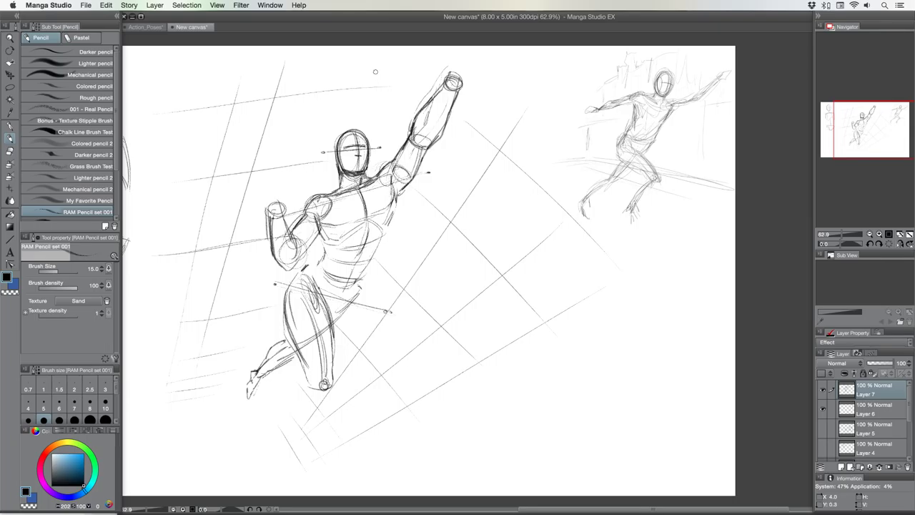
mouse_move(267, 216)
left_mouse_down()
mouse_move(270, 176)
mouse_move(286, 174)
mouse_move(286, 200)
mouse_move(281, 176)
mouse_move(291, 176)
mouse_move(275, 187)
mouse_move(272, 177)
mouse_move(284, 198)
left_mouse_up()
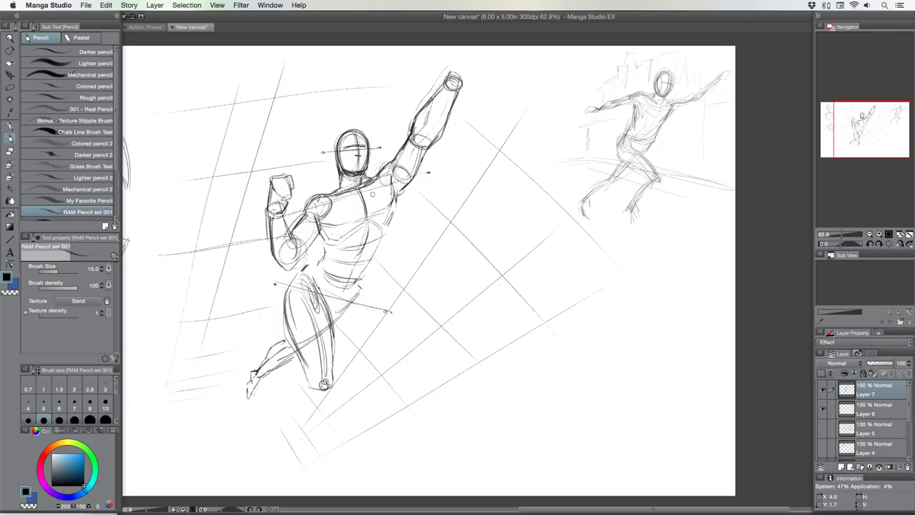
Firm up the raised arm's shoulder, draw the lower chest contour, and strengthen the waist above the front hip.
mouse_move(394, 189)
left_mouse_down()
mouse_move(386, 210)
mouse_move(393, 187)
left_mouse_up()
mouse_move(326, 220)
left_mouse_down()
mouse_move(344, 226)
mouse_move(379, 211)
left_mouse_up()
mouse_move(319, 242)
left_mouse_down()
mouse_move(315, 234)
mouse_move(319, 260)
left_mouse_up()
Lasso the pelvis and legs, rotate them slightly and shift them closer beneath the torso, and deselect them.
key("m")
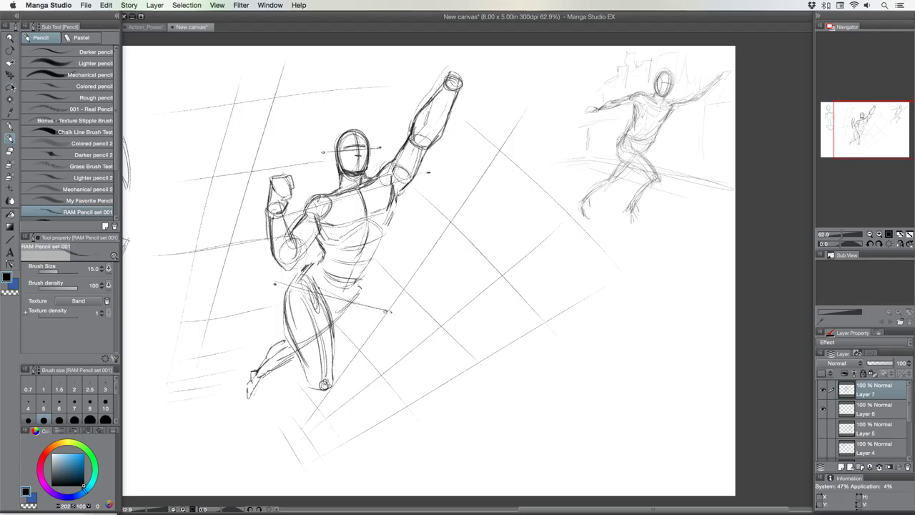
mouse_move(284, 300)
left_mouse_down()
mouse_move(299, 268)
mouse_move(345, 273)
mouse_move(361, 313)
mouse_move(346, 358)
mouse_move(239, 408)
mouse_move(275, 315)
mouse_move(271, 281)
left_mouse_up()
left_click(317, 427)
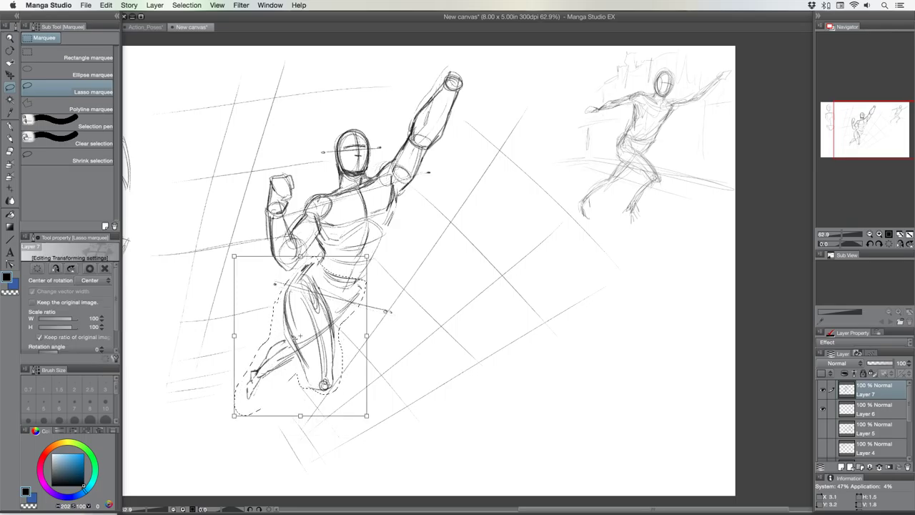
left_click_drag(300, 330, 303, 327)
left_click_drag(221, 345, 222, 354)
left_click_drag(303, 315, 308, 329)
key("Return")
key("super+d")
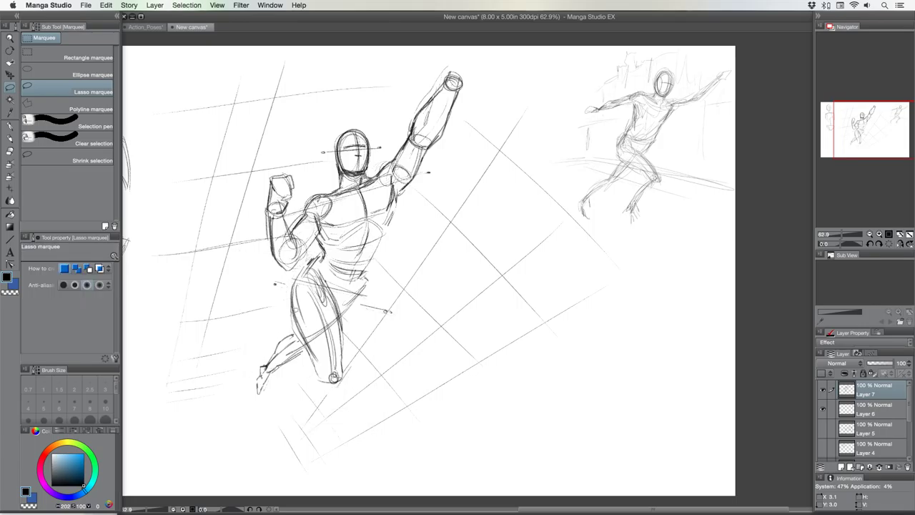
With the RAM Pencil, reinforce the torso's side below the raised arm, the waist and the front thigh outlines.
left_click(11, 136)
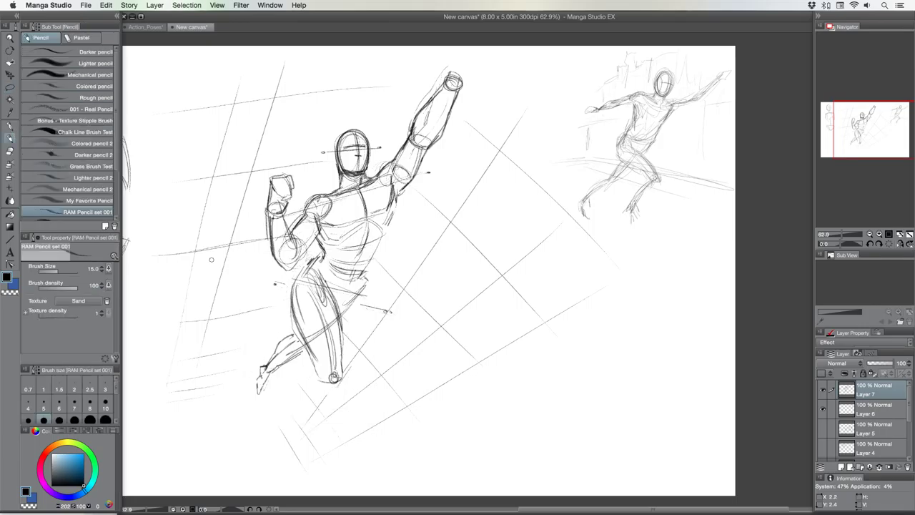
left_click_drag(392, 200, 383, 236)
mouse_move(323, 244)
left_mouse_down()
mouse_move(294, 299)
mouse_move(329, 378)
left_mouse_up()
mouse_move(325, 280)
left_mouse_down()
mouse_move(346, 376)
mouse_move(324, 377)
left_mouse_up()
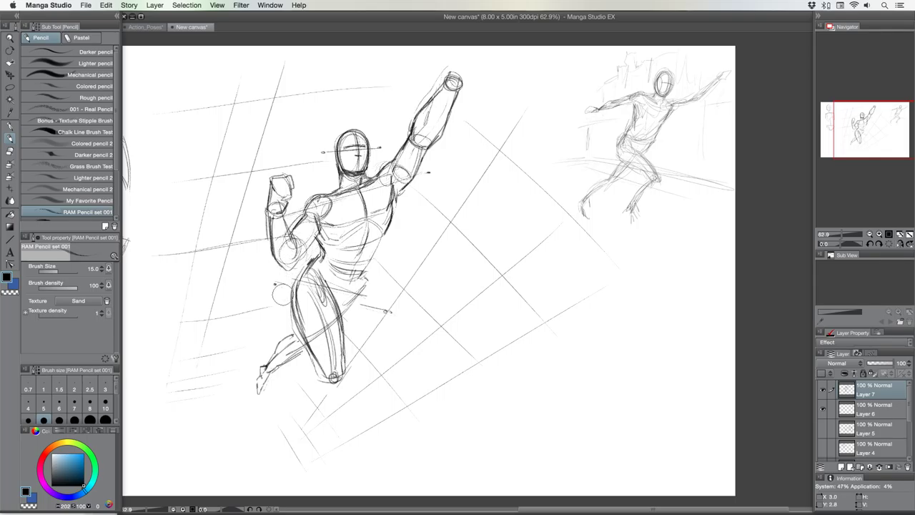
Erase the hip guideline crossing the front thigh, and set the pencil's brush size to 10.
mouse_move(285, 274)
left_mouse_down()
mouse_move(315, 301)
mouse_move(319, 273)
left_mouse_up()
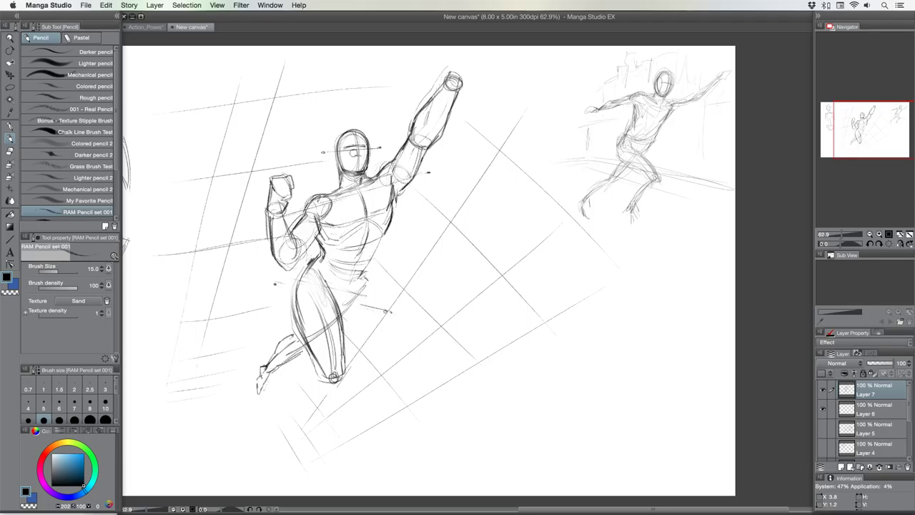
key("[")
key("[")
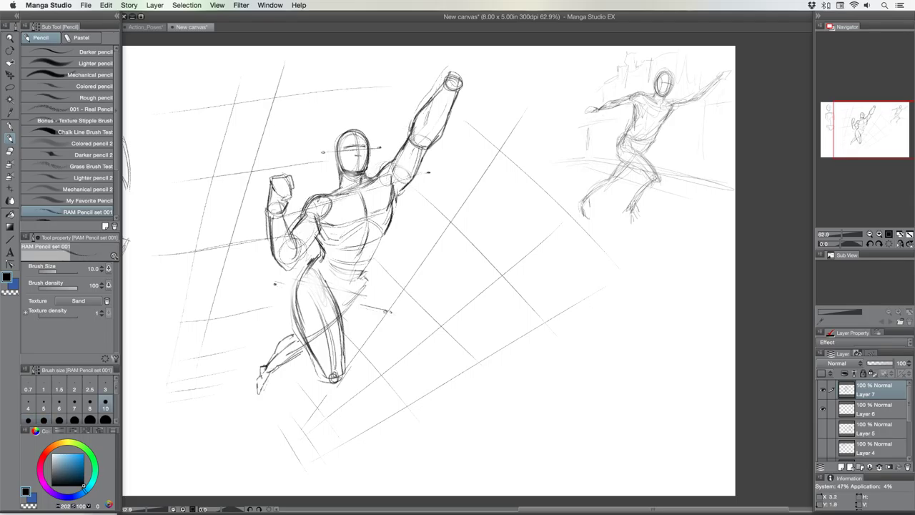
Reinforce the flying figure's shoulder, raised arm, torso side and front thigh, and draw the front leg's foot below the knee.
mouse_move(319, 219)
left_mouse_down()
mouse_move(358, 218)
mouse_move(356, 191)
left_mouse_up()
mouse_move(448, 80)
left_mouse_down()
mouse_move(436, 96)
mouse_move(436, 142)
mouse_move(394, 195)
mouse_move(395, 183)
mouse_move(385, 214)
left_mouse_up()
left_click_drag(374, 211, 383, 212)
mouse_move(374, 211)
left_mouse_down()
mouse_move(388, 218)
mouse_move(380, 236)
mouse_move(356, 232)
mouse_move(343, 242)
left_mouse_up()
mouse_move(377, 220)
left_mouse_down()
mouse_move(336, 243)
mouse_move(369, 262)
mouse_move(344, 303)
mouse_move(349, 288)
mouse_move(327, 290)
mouse_move(362, 282)
mouse_move(344, 305)
left_mouse_up()
left_click_drag(297, 321, 283, 342)
mouse_move(294, 290)
left_mouse_down()
mouse_move(307, 343)
mouse_move(332, 372)
mouse_move(312, 368)
mouse_move(310, 355)
mouse_move(325, 376)
mouse_move(306, 359)
mouse_move(297, 364)
mouse_move(303, 396)
mouse_move(315, 373)
left_mouse_up()
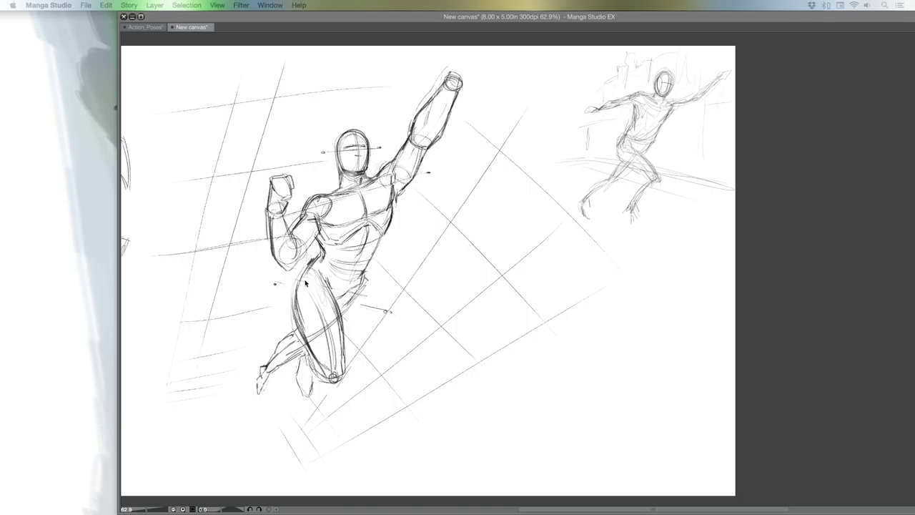
key("Tab")
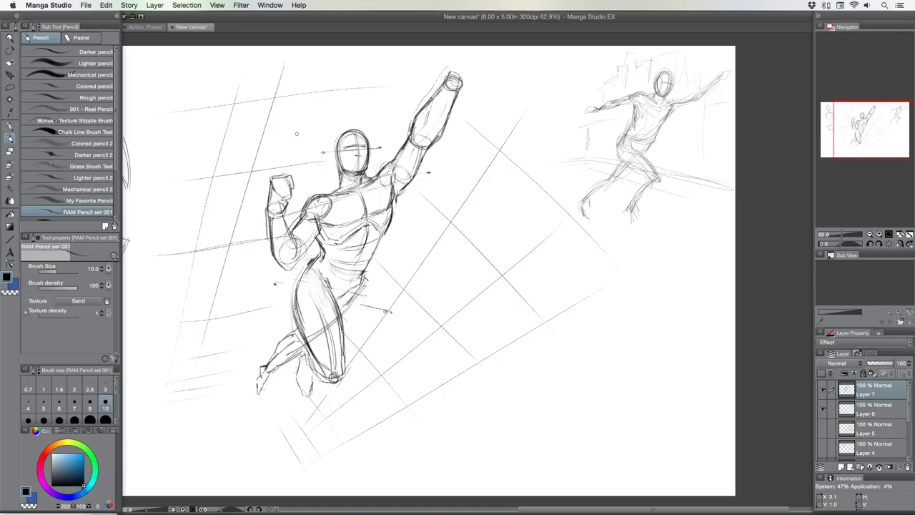
Darken the waist and hip contours, and redraw the front thigh's outer and inner outlines down to the knee.
mouse_move(295, 305)
left_mouse_down()
mouse_move(299, 329)
mouse_move(319, 279)
mouse_move(325, 299)
mouse_move(312, 354)
mouse_move(294, 279)
mouse_move(342, 312)
mouse_move(350, 367)
mouse_move(333, 369)
mouse_move(296, 301)
mouse_move(304, 263)
mouse_move(299, 314)
mouse_move(317, 340)
left_mouse_up()
left_click_drag(316, 262, 319, 237)
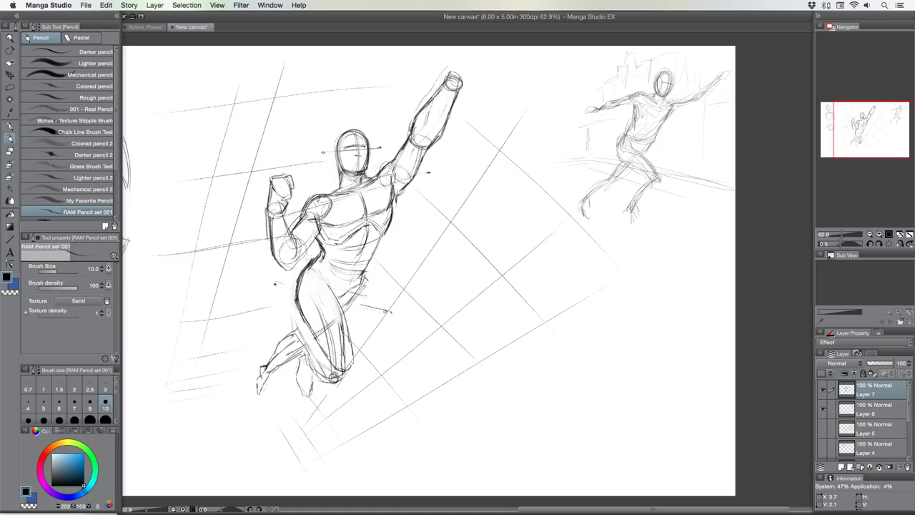
left_click_drag(382, 233, 353, 298)
mouse_move(304, 270)
left_mouse_down()
mouse_move(297, 307)
mouse_move(302, 242)
mouse_move(300, 315)
mouse_move(332, 361)
left_mouse_up()
Clear the construction lines inside the front thigh and the knee circle, and redraw the rounded knee and rear leg lines.
key("super+z")
key("super+z")
key("super+z")
key("super+z")
key("super+z")
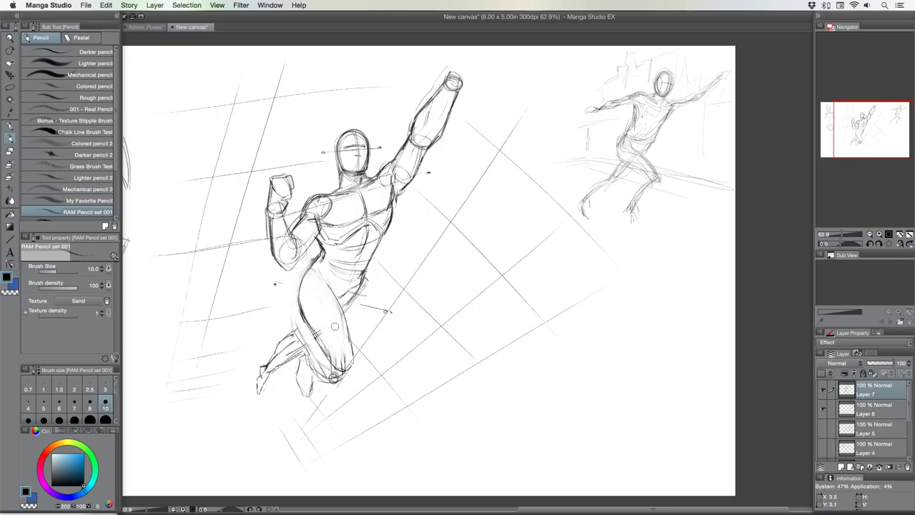
key("super+z")
key("super+z")
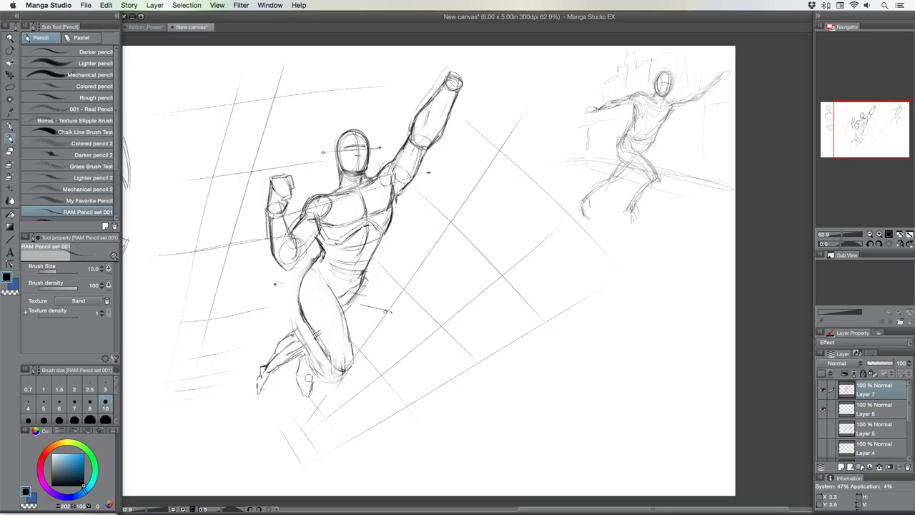
key("super+z")
key("super+z")
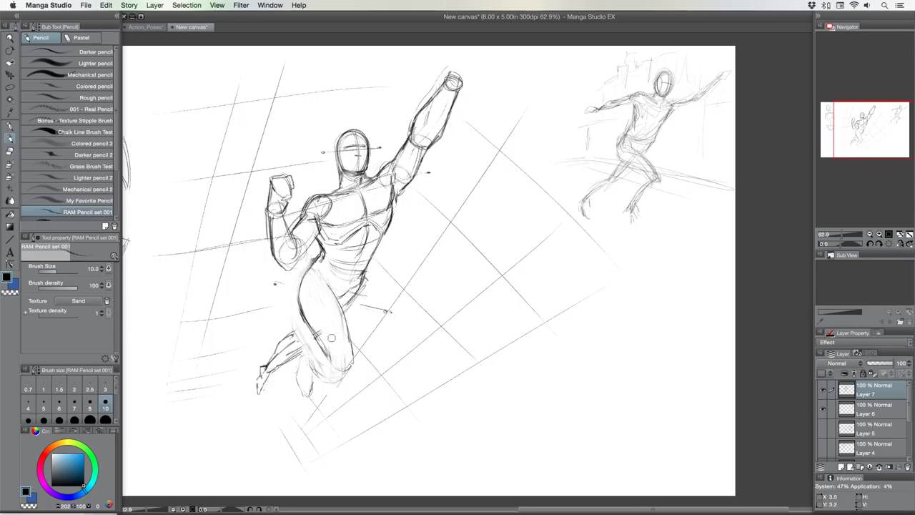
mouse_move(319, 351)
left_mouse_down()
mouse_move(324, 376)
mouse_move(302, 379)
mouse_move(299, 390)
mouse_move(312, 397)
mouse_move(314, 373)
mouse_move(352, 363)
mouse_move(342, 302)
mouse_move(320, 342)
mouse_move(326, 353)
left_mouse_up()
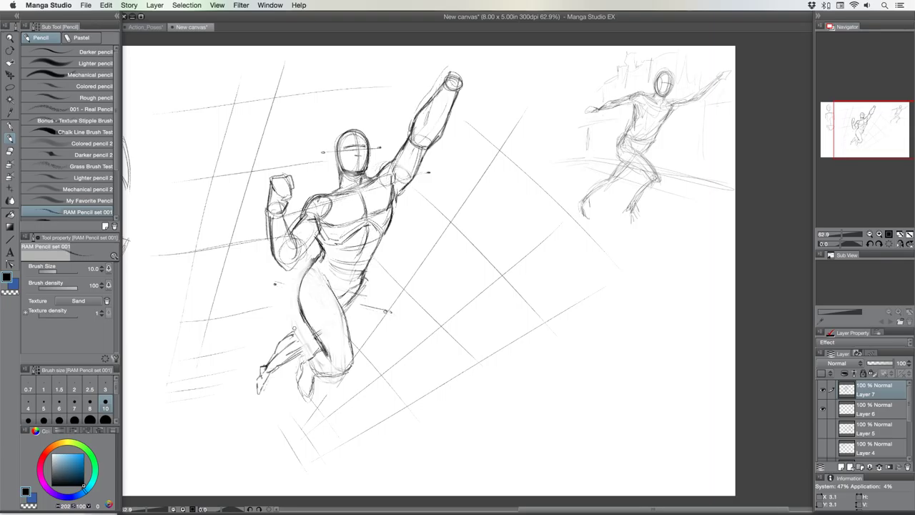
left_click_drag(306, 315, 283, 342)
Lasso the raised arm, rotate it slightly towards the head, apply the transformation and deselect it.
left_click(10, 87)
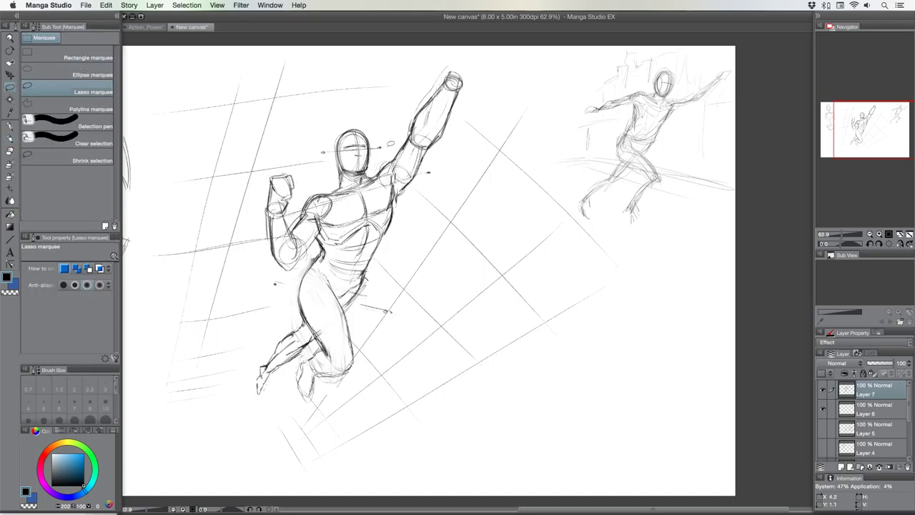
mouse_move(390, 145)
left_mouse_down()
mouse_move(465, 135)
mouse_move(391, 160)
mouse_move(390, 147)
left_mouse_up()
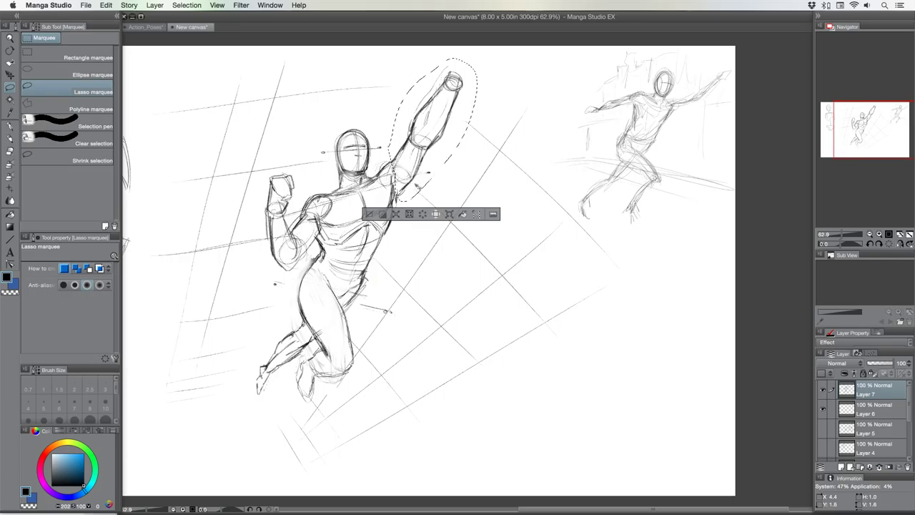
key("super+t")
left_click_drag(437, 65, 418, 62)
key("Return")
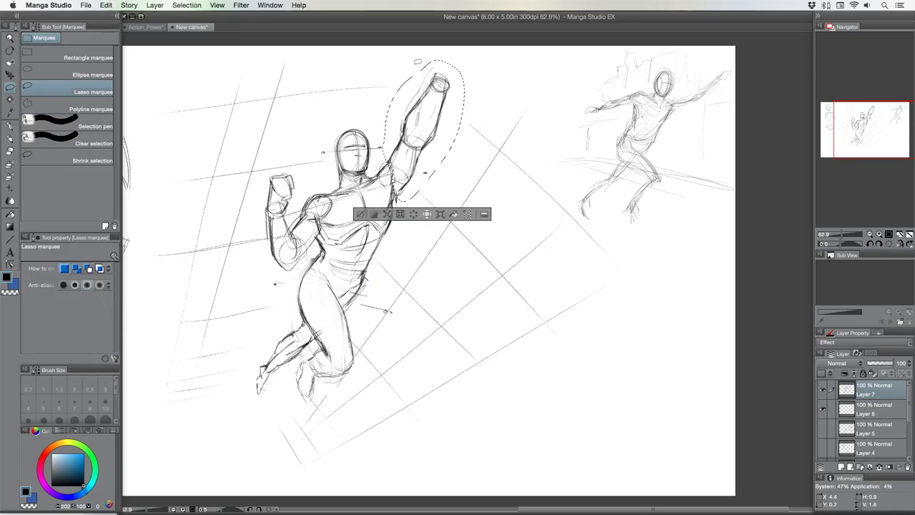
key("super+d")
With the RAM Pencil, draw a small upright comic panel in the canvas's lower-right area and begin a miniature flying figure inside.
key("p")
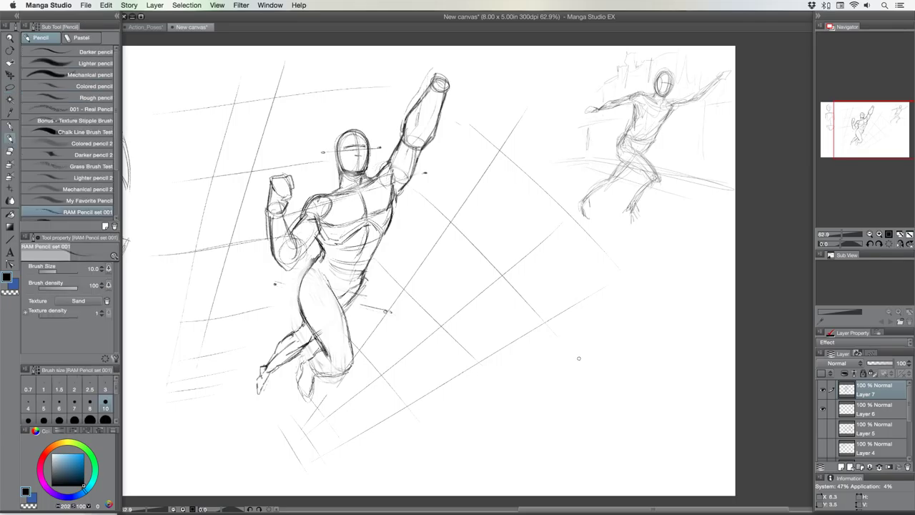
mouse_move(569, 345)
left_mouse_down()
mouse_move(567, 451)
mouse_move(647, 340)
mouse_move(640, 407)
mouse_move(598, 442)
mouse_move(562, 449)
left_mouse_up()
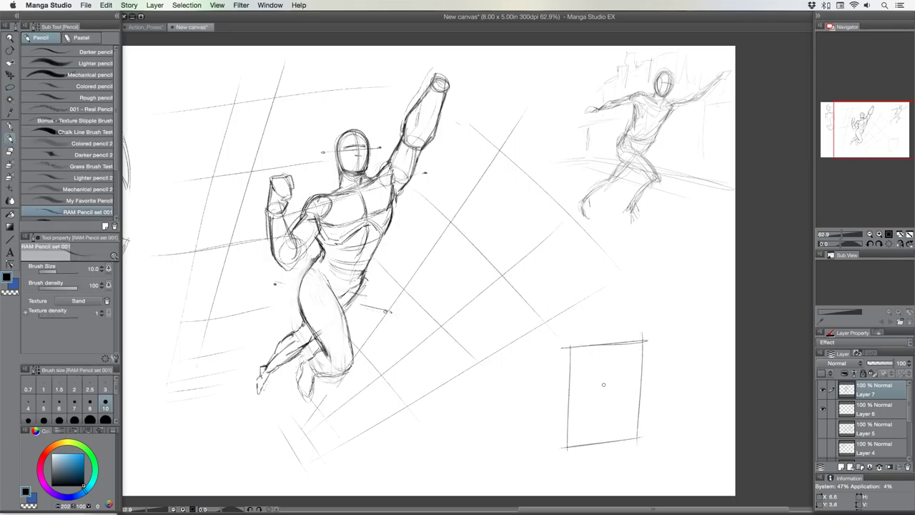
mouse_move(604, 384)
left_mouse_down()
mouse_move(626, 356)
mouse_move(615, 383)
mouse_move(587, 400)
mouse_move(594, 383)
mouse_move(610, 390)
mouse_move(600, 390)
left_mouse_up()
mouse_move(605, 384)
left_mouse_down()
mouse_move(607, 397)
mouse_move(598, 396)
mouse_move(607, 405)
mouse_move(591, 410)
left_mouse_up()
mouse_move(599, 405)
left_mouse_down()
mouse_move(600, 426)
mouse_move(596, 413)
mouse_move(578, 426)
left_mouse_up()
mouse_move(614, 376)
left_mouse_down()
mouse_move(626, 356)
mouse_move(579, 396)
left_mouse_up()
Complete the panel thumbnail's miniature figure and surround it with slanted perspective lines, building edges and a caption box.
mouse_move(596, 362)
left_mouse_down()
mouse_move(588, 379)
mouse_move(596, 382)
mouse_move(597, 431)
left_mouse_up()
left_click_drag(601, 362, 590, 383)
mouse_move(604, 356)
left_mouse_down()
mouse_move(592, 385)
mouse_move(606, 356)
left_mouse_up()
mouse_move(576, 361)
left_mouse_down()
mouse_move(606, 356)
mouse_move(627, 371)
mouse_move(617, 396)
mouse_move(628, 412)
mouse_move(638, 376)
mouse_move(608, 408)
mouse_move(607, 434)
left_mouse_up()
left_click_drag(629, 418, 607, 440)
left_click_drag(572, 411, 573, 434)
mouse_move(593, 351)
left_mouse_down()
mouse_move(573, 374)
mouse_move(581, 377)
mouse_move(567, 373)
left_mouse_up()
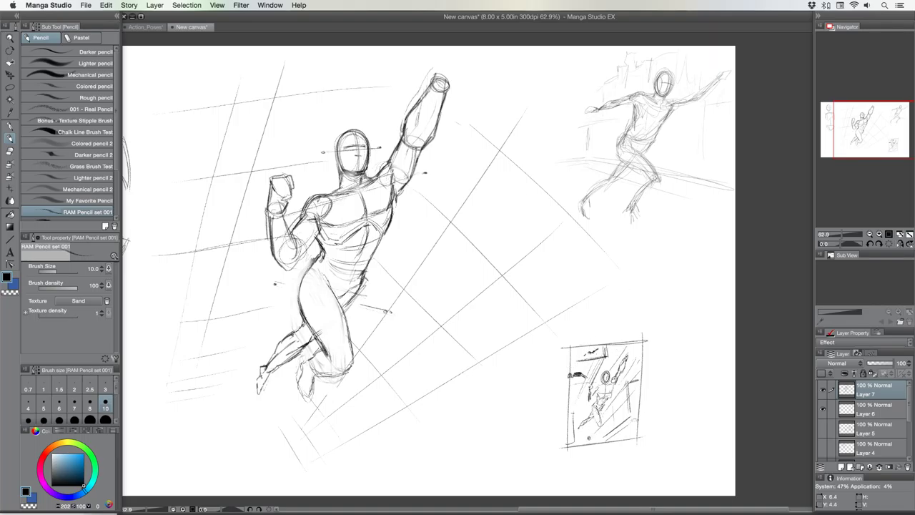
left_click_drag(586, 431, 587, 445)
mouse_move(630, 395)
left_mouse_down()
mouse_move(628, 419)
mouse_move(637, 380)
left_mouse_up()
Draw an arrow from the thumbnail panel towards the large figure, mark an X beside the panel, and darken the panel's frame.
left_click_drag(554, 390, 516, 336)
left_click_drag(515, 350, 534, 343)
left_click_drag(630, 388, 626, 421)
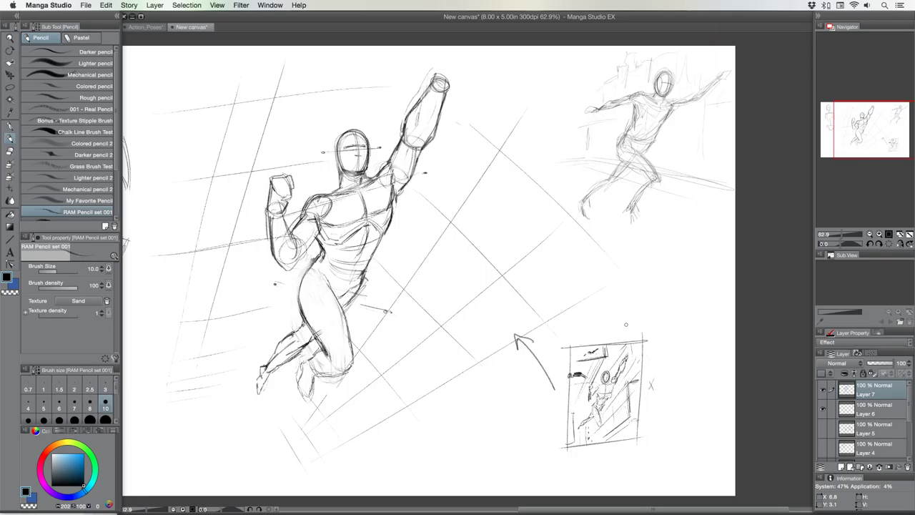
mouse_move(567, 345)
left_mouse_down()
mouse_move(567, 446)
mouse_move(569, 349)
mouse_move(643, 340)
mouse_move(641, 440)
left_mouse_up()
mouse_move(643, 349)
left_mouse_down()
mouse_move(634, 441)
mouse_move(569, 446)
left_mouse_up()
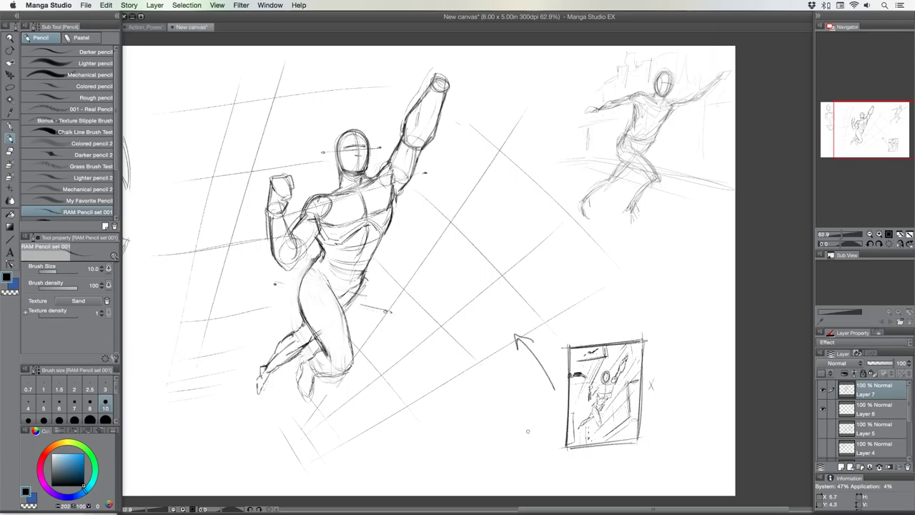
left_click_drag(448, 458, 434, 429)
key("super+z")
mouse_move(323, 279)
left_mouse_down()
mouse_move(343, 306)
mouse_move(353, 362)
mouse_move(300, 280)
left_mouse_up()
mouse_move(643, 309)
left_mouse_down()
mouse_move(627, 336)
mouse_move(640, 330)
left_mouse_up()
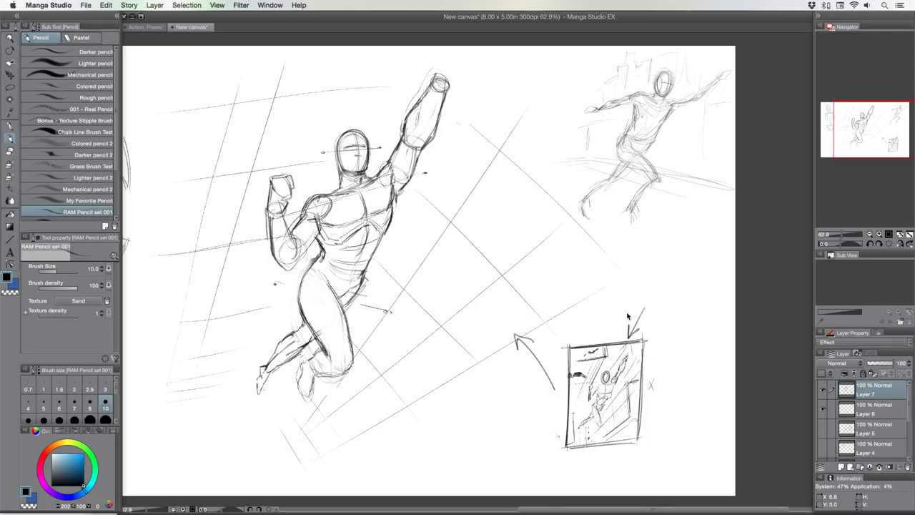
key("super+z")
left_click_drag(580, 323, 582, 341)
key("super+z")
key("Tab")
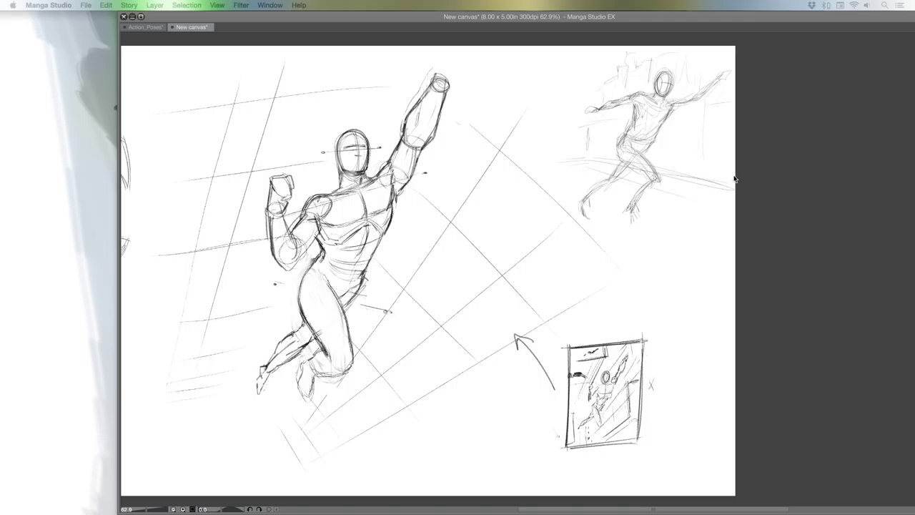
key("Tab")
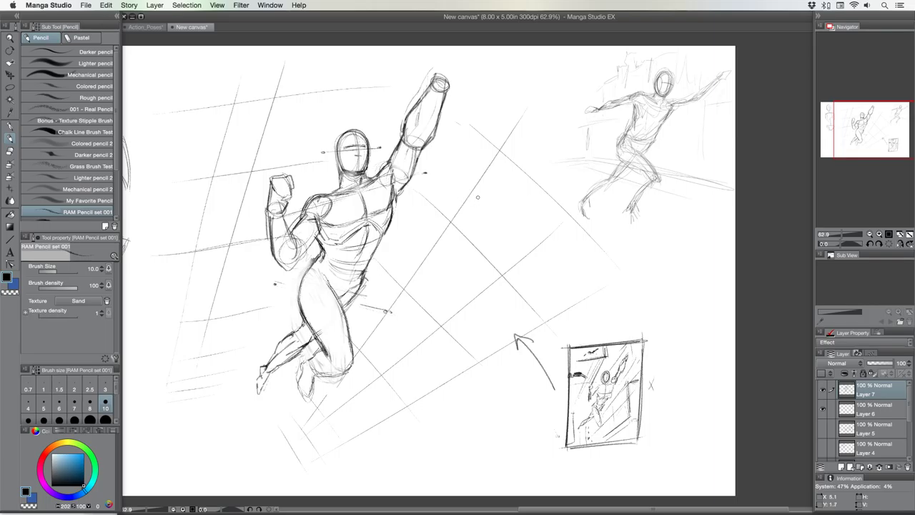
Sketch a small perspective floor grid beneath the large figure, with short vertical lines rising from its corners.
mouse_move(430, 442)
left_mouse_down()
mouse_move(503, 438)
mouse_move(422, 451)
mouse_move(394, 472)
left_mouse_up()
left_click_drag(503, 438, 474, 472)
mouse_move(394, 473)
left_mouse_down()
mouse_move(479, 470)
mouse_move(414, 457)
left_mouse_up()
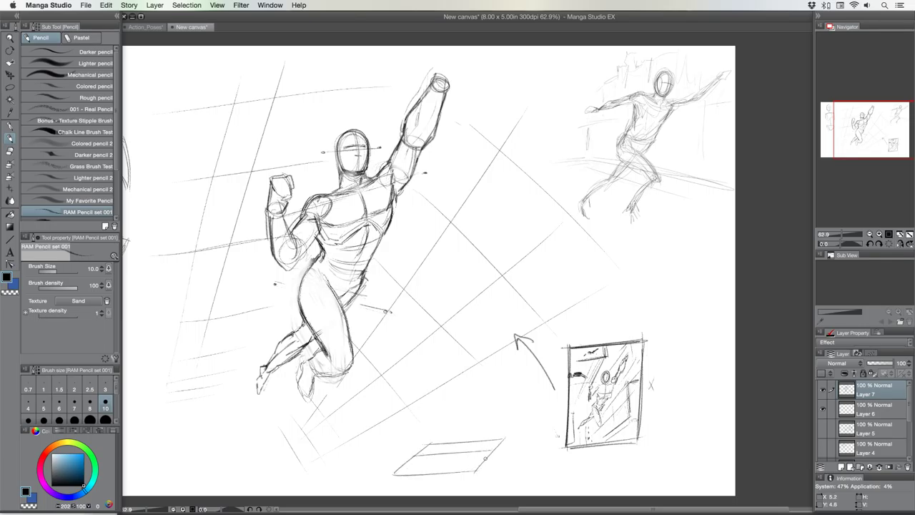
left_click_drag(488, 456, 398, 466)
left_click_drag(439, 441, 420, 475)
left_click_drag(476, 442, 445, 474)
mouse_move(427, 429)
left_mouse_down()
mouse_move(400, 422)
mouse_move(396, 472)
left_mouse_up()
mouse_move(501, 418)
left_mouse_down()
mouse_move(503, 440)
mouse_move(475, 471)
left_mouse_up()
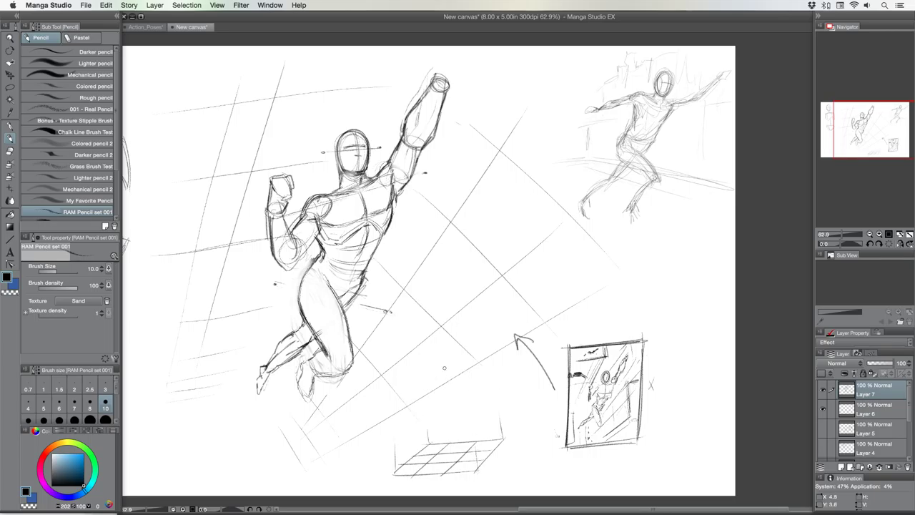
Draw a small oval head above the floor grid, and add a short arrow beneath the leaping figure's feet.
mouse_move(444, 368)
left_mouse_down()
mouse_move(451, 358)
mouse_move(436, 379)
left_mouse_up()
key("super+z")
key("super+z")
mouse_move(449, 348)
left_mouse_down()
mouse_move(444, 358)
mouse_move(449, 346)
left_mouse_up()
left_click_drag(653, 246, 655, 228)
Rough in the small standing figure's chest, pelvis, outstretched arms and spread legs on the floor grid.
mouse_move(436, 370)
left_mouse_down()
mouse_move(465, 364)
mouse_move(469, 371)
mouse_move(435, 372)
mouse_move(467, 371)
mouse_move(443, 390)
left_mouse_up()
left_click_drag(447, 391, 465, 387)
mouse_move(463, 377)
left_mouse_down()
mouse_move(464, 391)
mouse_move(447, 393)
mouse_move(463, 395)
mouse_move(438, 429)
mouse_move(469, 420)
mouse_move(444, 420)
left_mouse_up()
left_click_drag(449, 404, 438, 448)
left_click_drag(470, 422, 473, 433)
left_click_drag(469, 424, 475, 444)
mouse_move(462, 366)
left_mouse_down()
mouse_move(488, 383)
mouse_move(422, 395)
mouse_move(404, 366)
mouse_move(416, 395)
left_mouse_up()
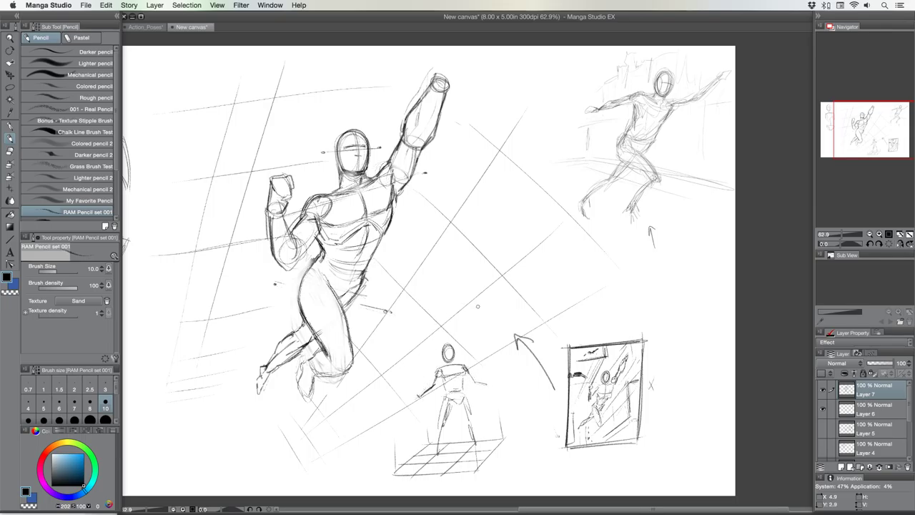
Add hands and feet to the small standing figure, and reinforce its shoulders, head, torso and leg outlines.
left_click_drag(483, 382, 487, 386)
left_click_drag(438, 370, 436, 386)
mouse_move(443, 388)
left_mouse_down()
mouse_move(438, 442)
mouse_move(466, 396)
mouse_move(441, 455)
left_mouse_up()
mouse_move(473, 417)
left_mouse_down()
mouse_move(479, 449)
mouse_move(441, 459)
left_mouse_up()
left_click_drag(449, 363, 457, 379)
mouse_move(455, 376)
left_mouse_down()
mouse_move(457, 393)
mouse_move(460, 366)
mouse_move(445, 351)
mouse_move(451, 347)
left_mouse_up()
left_click_drag(416, 391, 417, 398)
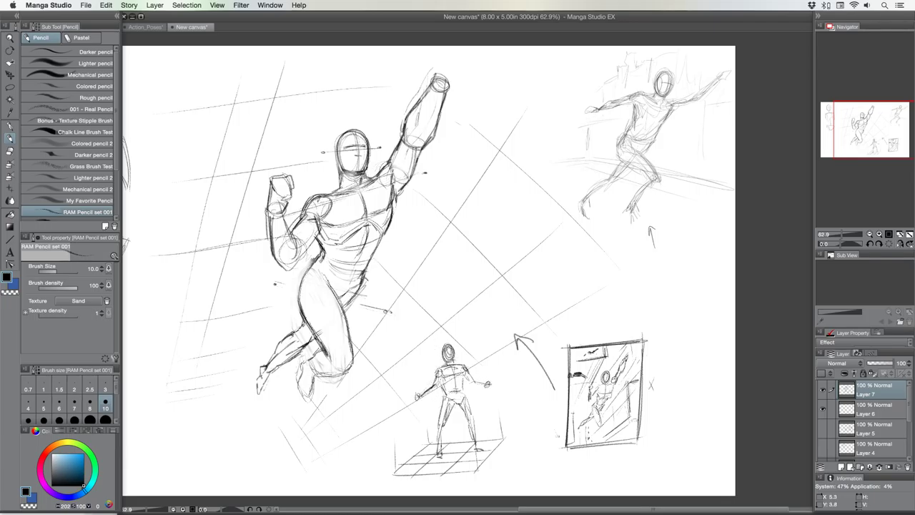
left_click_drag(485, 383, 490, 386)
left_click_drag(417, 395, 418, 392)
Hide Layer 7 to check the canvas without it, and show it again.
key("Tab")
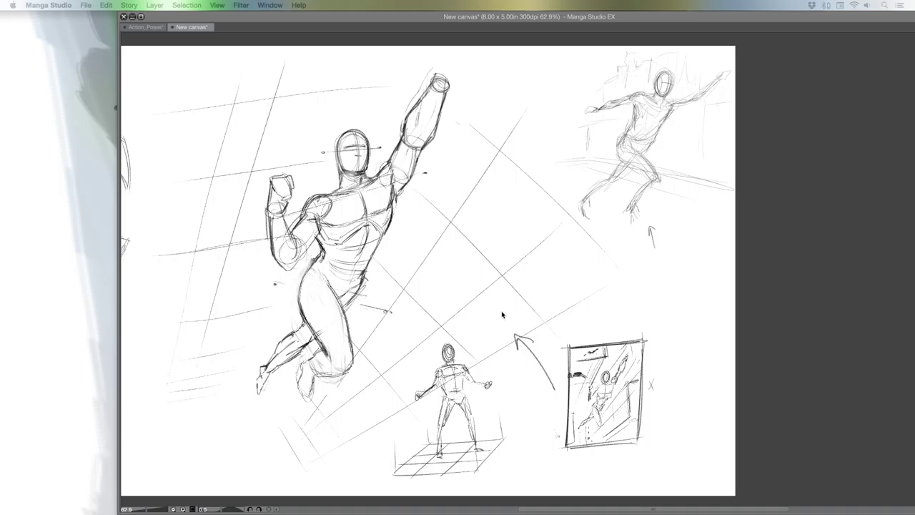
key("Tab")
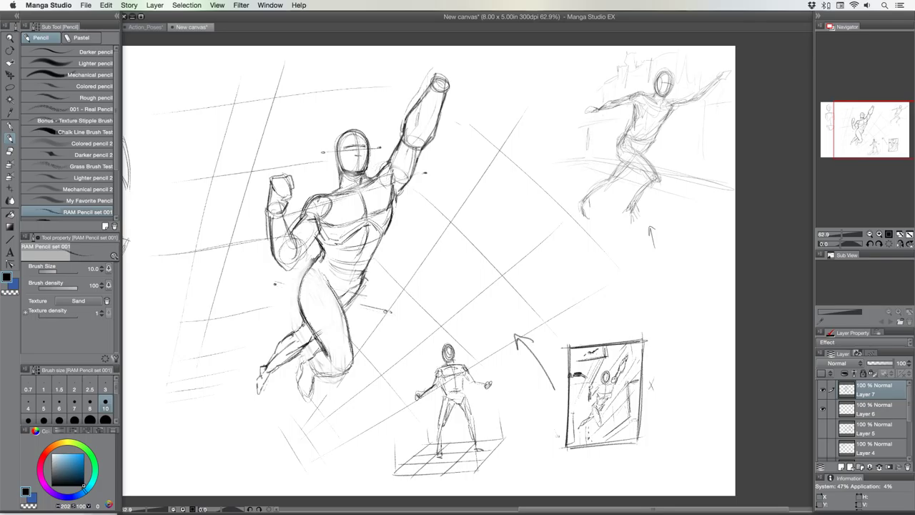
key("Tab")
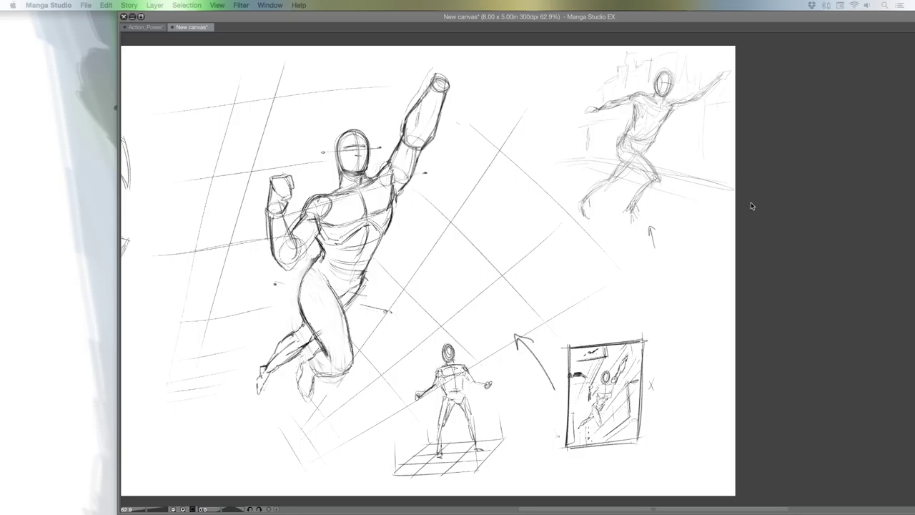
key("Tab")
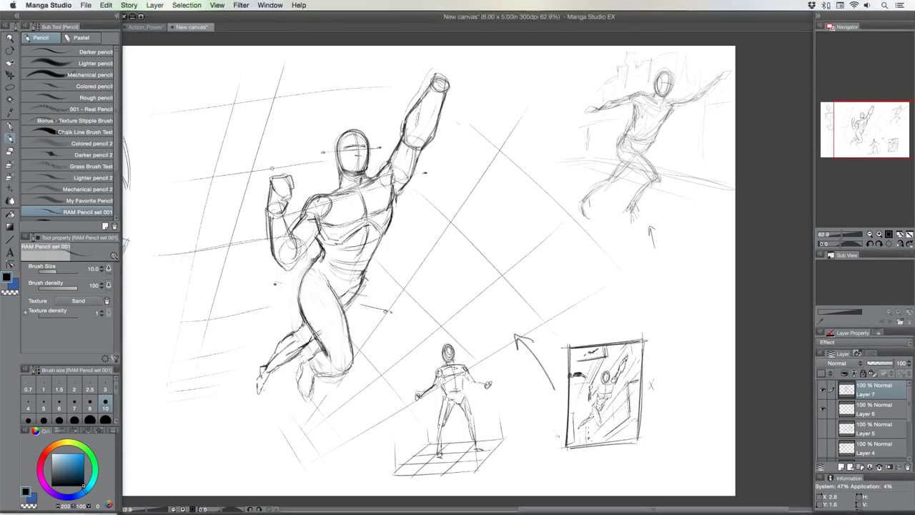
left_click(824, 390)
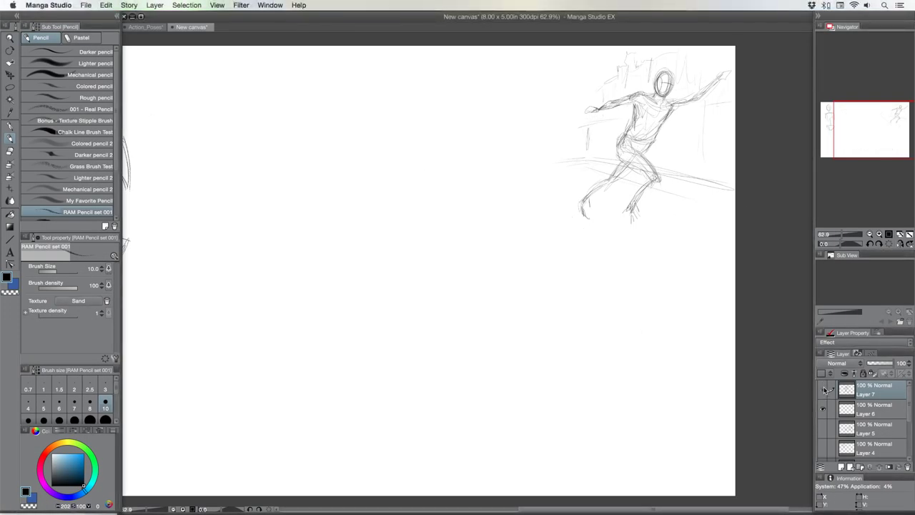
left_click(824, 391)
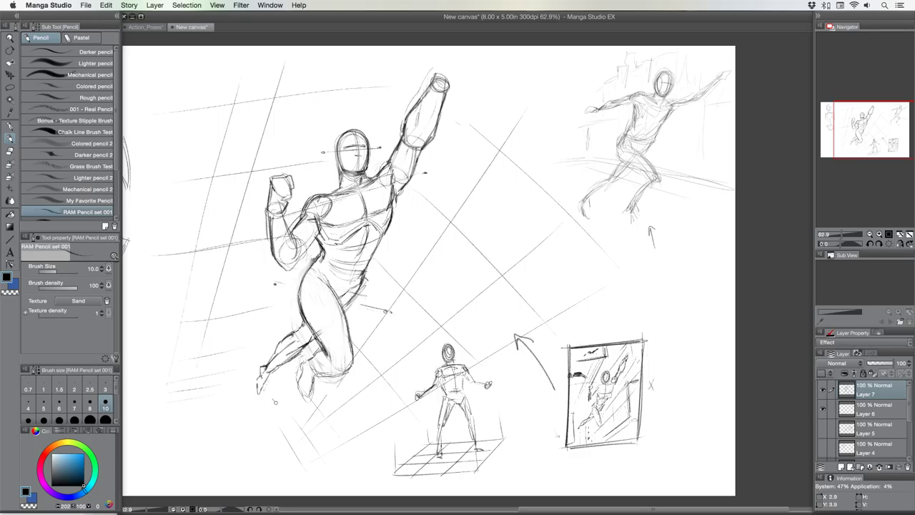
Draw a bold corner edge below the rear foot labelled with a circled 1, and put a circled 2 beside the slanted grid lines.
left_click_drag(276, 404, 326, 464)
left_click_drag(266, 399, 193, 413)
left_click_drag(193, 413, 277, 399)
left_click_drag(274, 399, 323, 466)
mouse_move(248, 429)
left_mouse_down()
mouse_move(248, 441)
mouse_move(238, 433)
mouse_move(256, 427)
left_mouse_up()
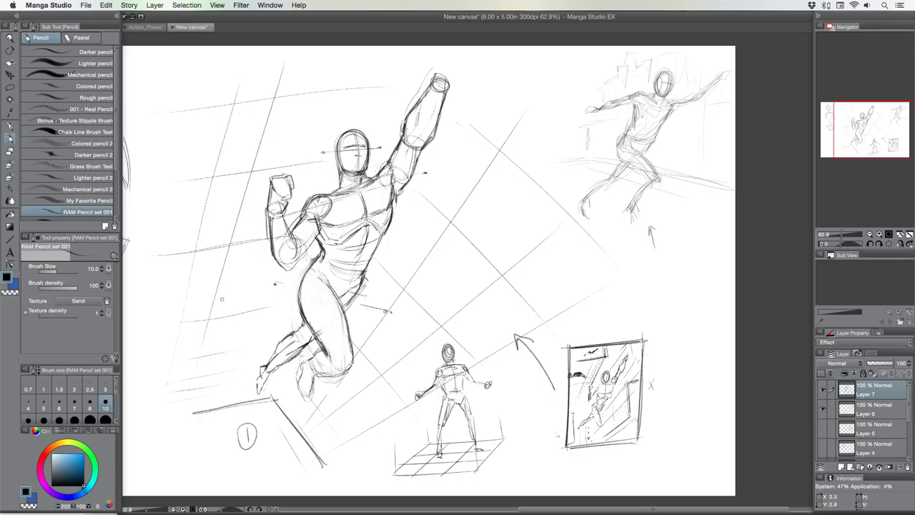
mouse_move(214, 299)
left_mouse_down()
mouse_move(232, 295)
mouse_move(221, 288)
left_mouse_up()
left_click_drag(337, 208, 338, 217)
mouse_move(343, 204)
left_mouse_down()
mouse_move(335, 209)
mouse_move(343, 203)
left_mouse_up()
key("super+z")
key("super+z")
Scale the Layer 7 sketch to 95% and reposition it slightly, and draw an open hand at the raised arm's end.
key("super+t")
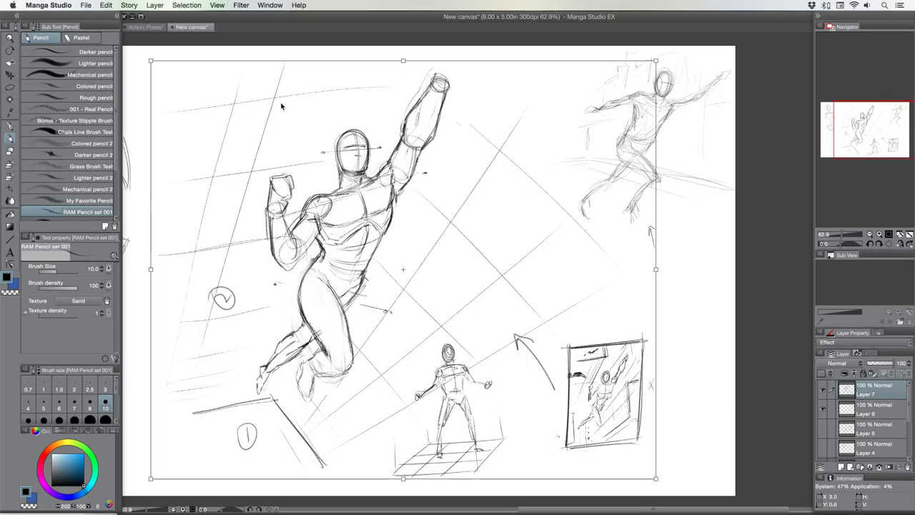
left_click_drag(148, 59, 173, 79)
left_click_drag(250, 170, 232, 172)
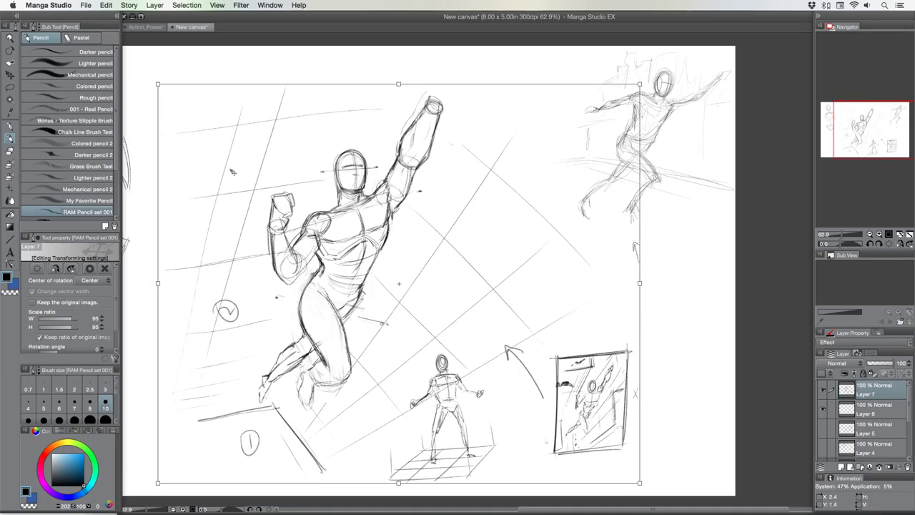
key("Return")
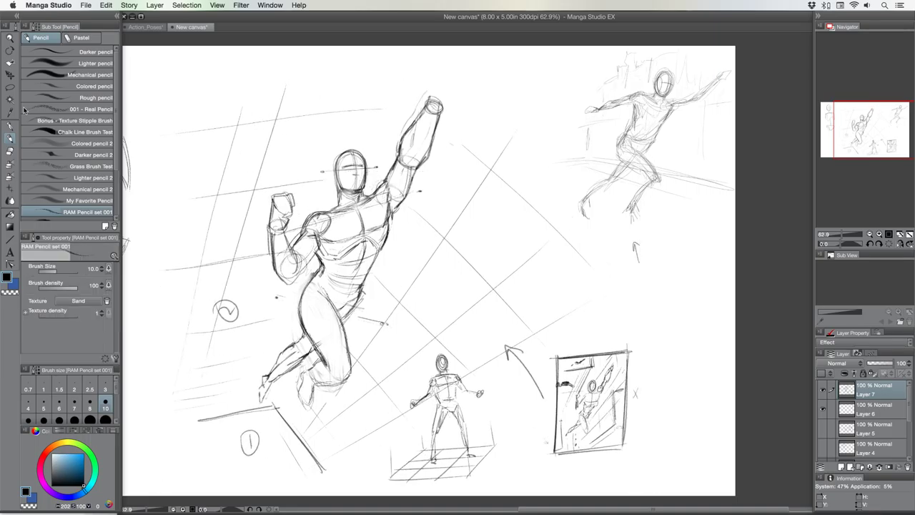
mouse_move(429, 99)
left_mouse_down()
mouse_move(464, 74)
mouse_move(456, 96)
mouse_move(432, 113)
mouse_move(444, 96)
left_mouse_up()
Lasso the large figure's front leg and foot, paste them onto their own layer, deselect, and return to the RAM Pencil.
key("m")
mouse_move(294, 308)
left_mouse_down()
mouse_move(321, 278)
mouse_move(359, 363)
mouse_move(306, 412)
mouse_move(306, 331)
left_mouse_up()
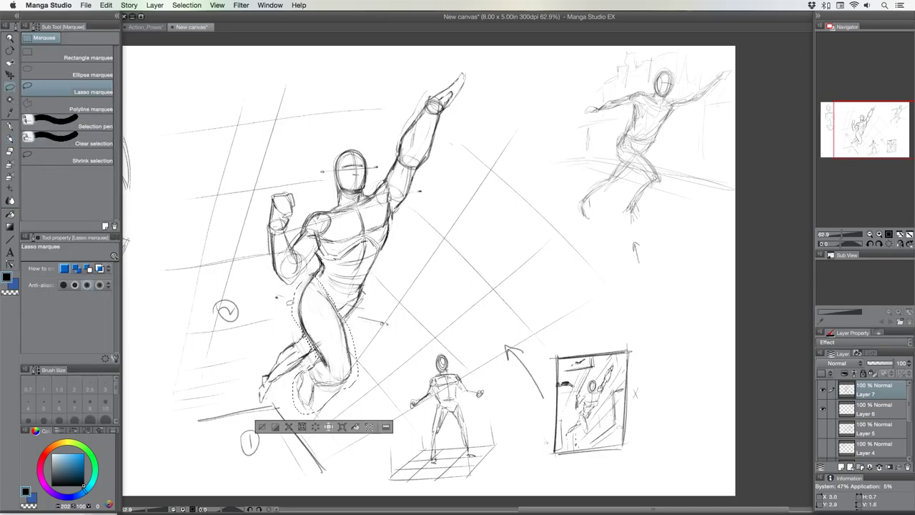
key("Delete")
key("super+v")
key("super+d")
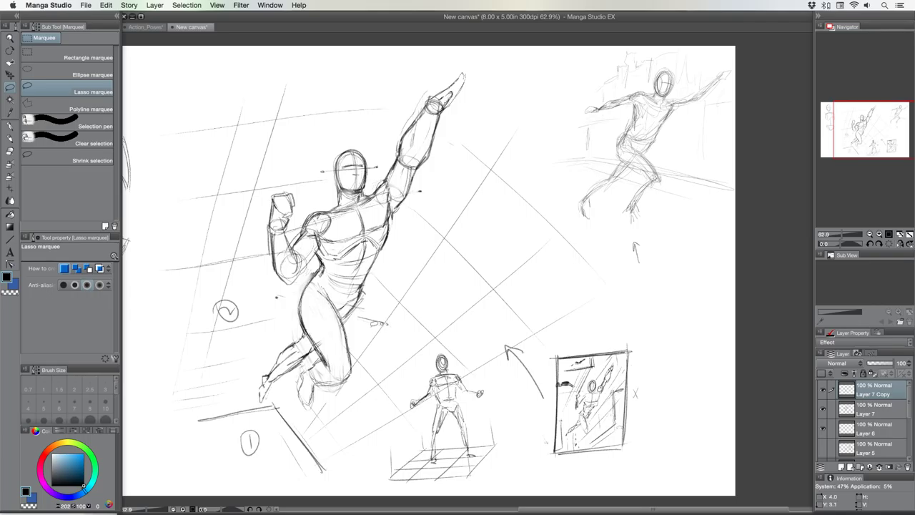
left_click(371, 320)
left_click(305, 337)
left_click(10, 138)
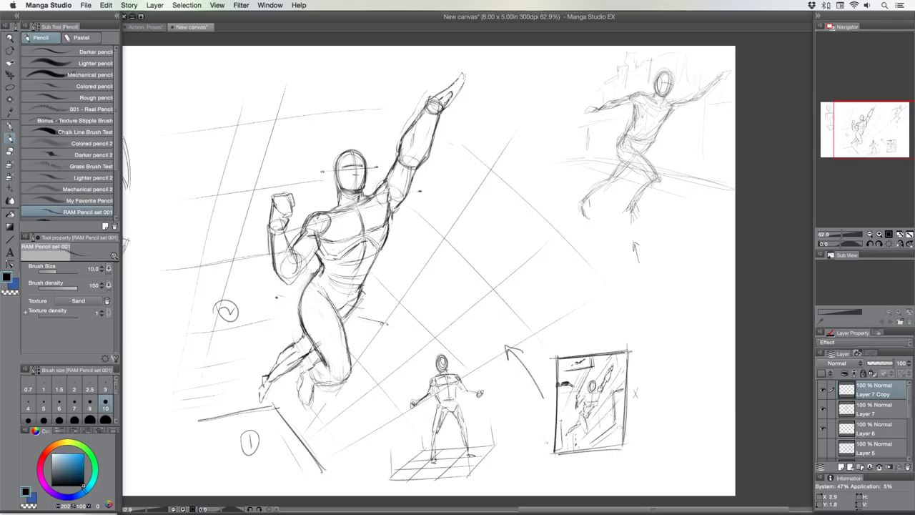
Touch up the arms and shoulders of the large flying figure, and merge Layer 7 Copy down into Layer 7.
mouse_move(274, 211)
left_mouse_down()
mouse_move(287, 193)
mouse_move(292, 246)
mouse_move(313, 255)
mouse_move(298, 264)
mouse_move(286, 236)
mouse_move(270, 273)
mouse_move(298, 279)
mouse_move(313, 254)
left_mouse_up()
mouse_move(336, 213)
left_mouse_down()
mouse_move(363, 203)
mouse_move(336, 181)
mouse_move(345, 153)
mouse_move(363, 188)
left_mouse_up()
mouse_move(398, 163)
left_mouse_down()
mouse_move(390, 180)
mouse_move(393, 173)
left_mouse_up()
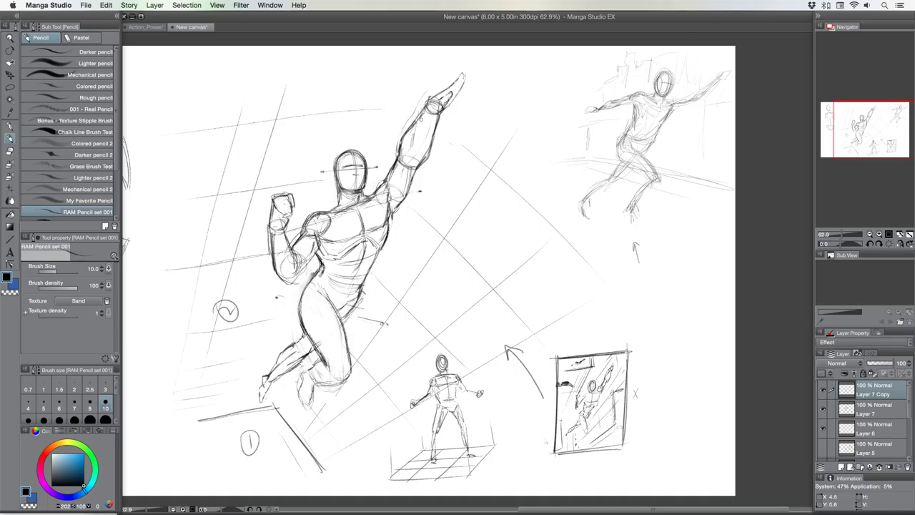
mouse_move(417, 124)
left_mouse_down()
mouse_move(426, 106)
mouse_move(454, 95)
mouse_move(463, 73)
mouse_move(408, 194)
mouse_move(369, 197)
left_mouse_up()
key("super+e")
Reduce the pencil size to 6 and refine the flying figure's thigh, knee, bent lower legs and feet.
key("bracketleft")
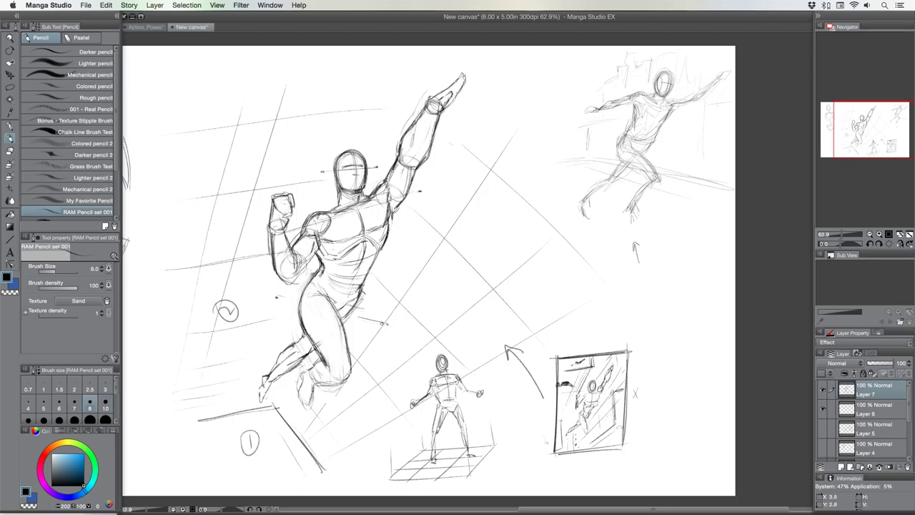
mouse_move(344, 331)
left_mouse_down()
mouse_move(327, 294)
mouse_move(302, 319)
mouse_move(318, 352)
left_mouse_up()
key("bracketleft")
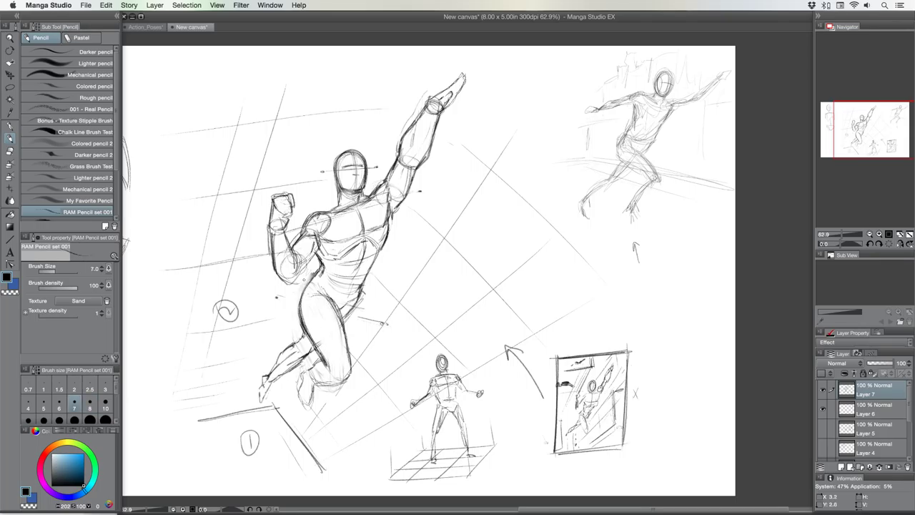
key("bracketleft")
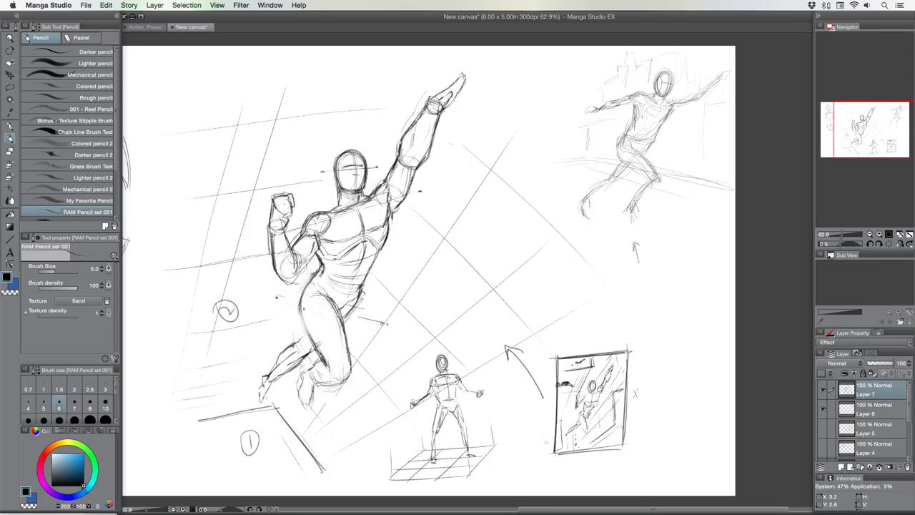
left_click_drag(300, 303, 327, 363)
mouse_move(336, 323)
left_mouse_down()
mouse_move(341, 340)
mouse_move(322, 368)
mouse_move(329, 381)
mouse_move(301, 399)
mouse_move(308, 412)
left_mouse_up()
mouse_move(305, 331)
left_mouse_down()
mouse_move(277, 376)
mouse_move(261, 383)
mouse_move(266, 397)
mouse_move(258, 401)
left_mouse_up()
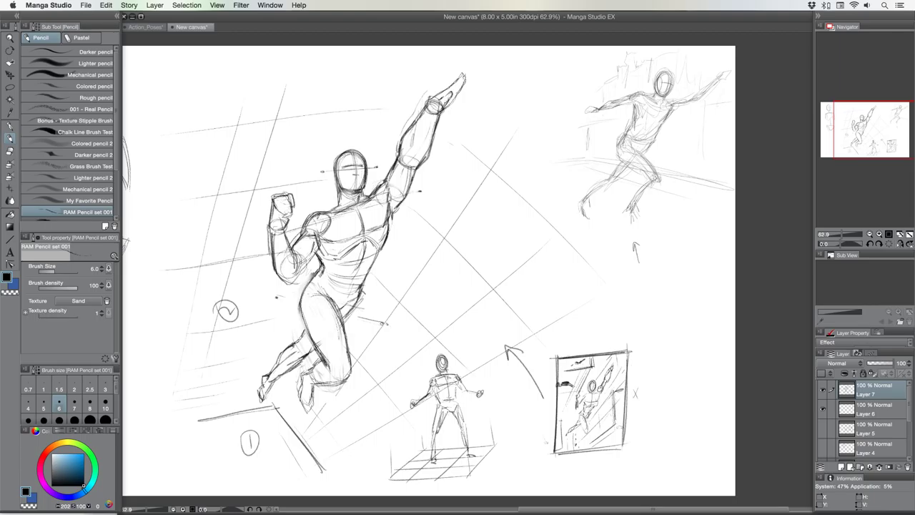
key("Tab")
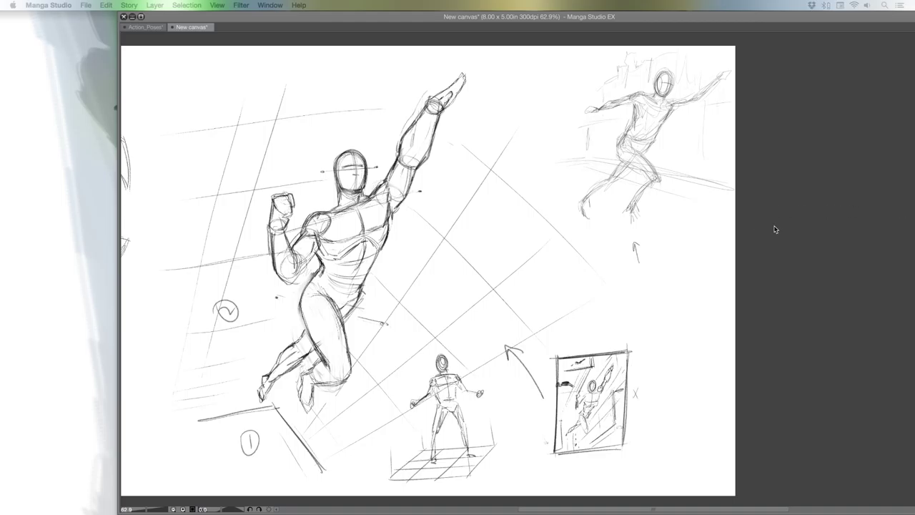
key("Tab")
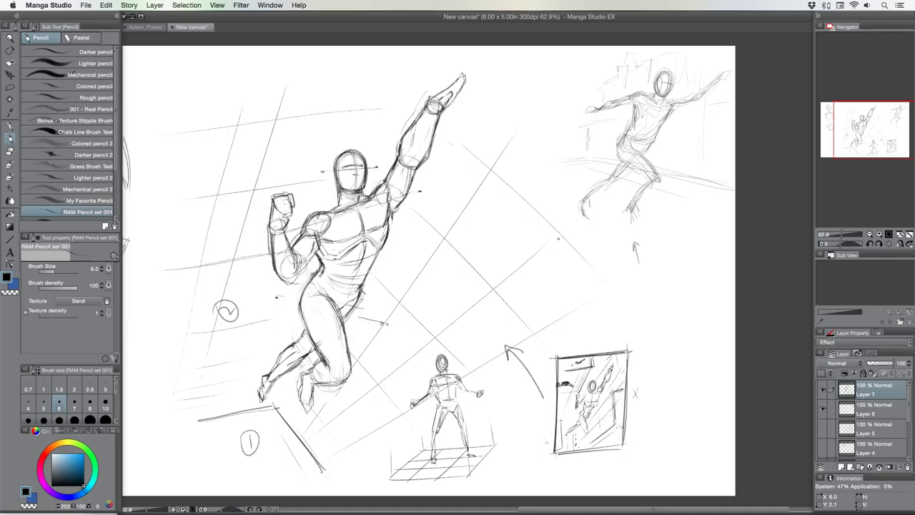
Hide Layers 7 and 6 and add a new raster layer above them.
scroll(559, 238, "up", 2)
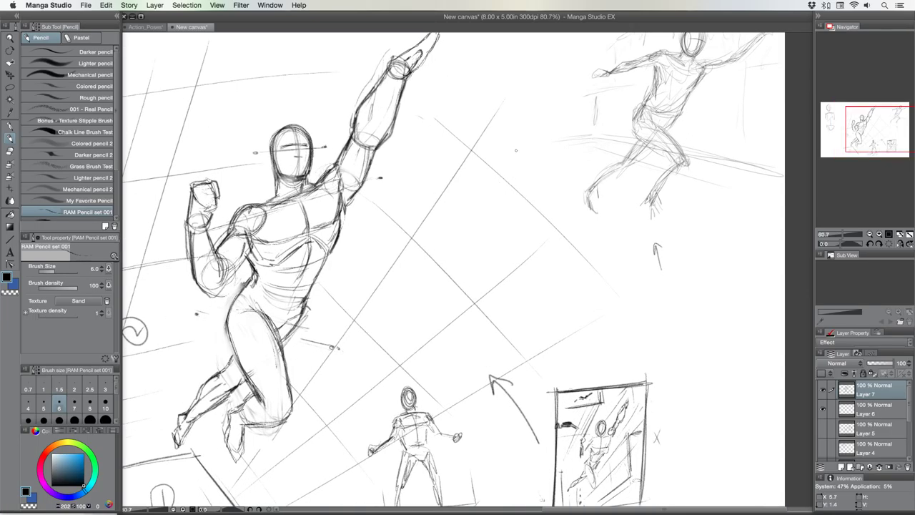
left_click(823, 390)
left_click(823, 409)
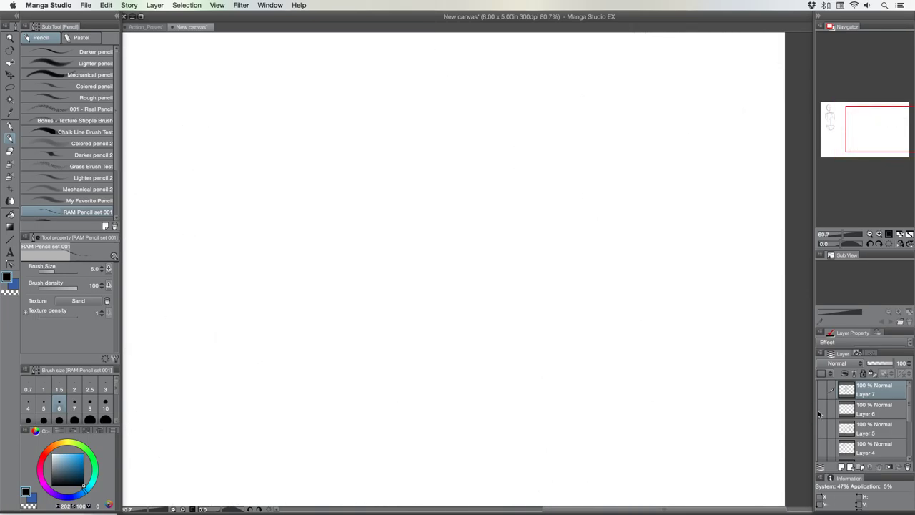
left_click(842, 467)
Sketch a large rounded form with a smaller circle inside its lower part, a tapered block over the circle and a curved underside.
mouse_move(503, 198)
left_mouse_down()
mouse_move(440, 169)
mouse_move(419, 183)
mouse_move(508, 193)
mouse_move(409, 195)
mouse_move(394, 260)
left_mouse_up()
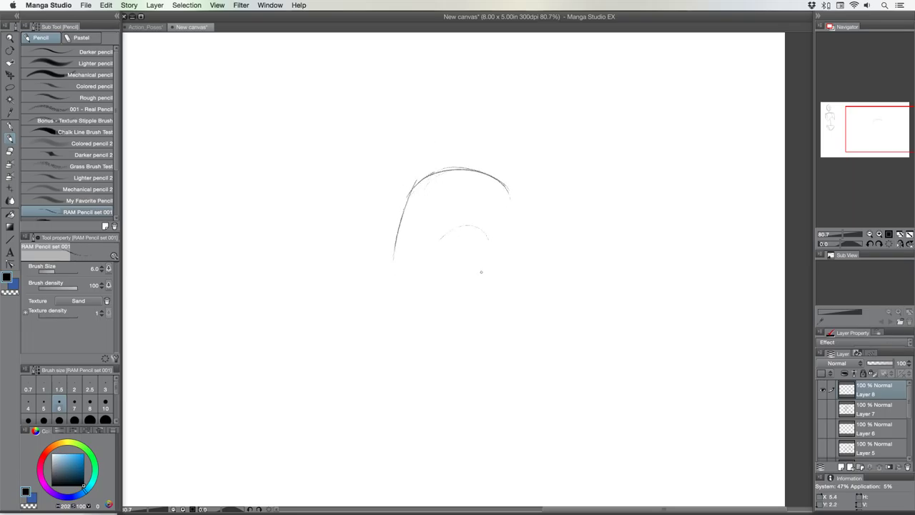
mouse_move(481, 272)
left_mouse_down()
mouse_move(438, 244)
mouse_move(492, 246)
mouse_move(439, 258)
mouse_move(465, 225)
mouse_move(486, 265)
mouse_move(438, 239)
left_mouse_up()
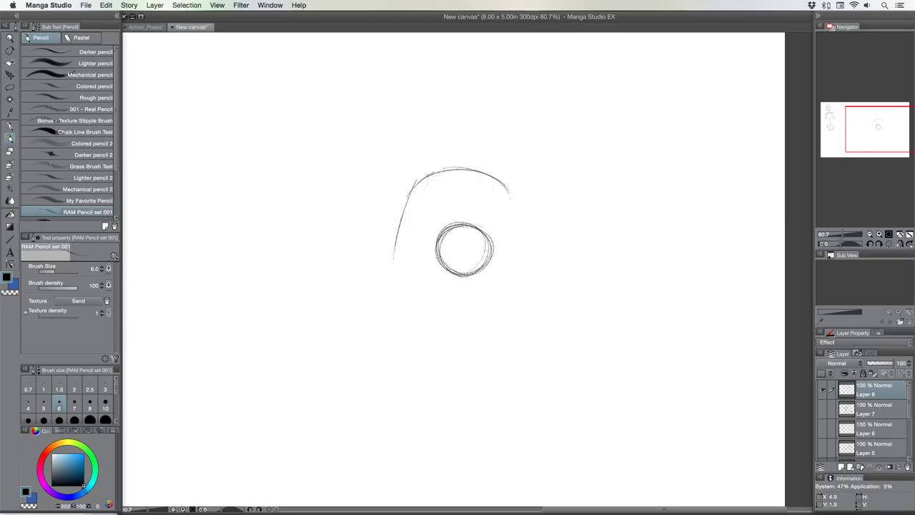
mouse_move(435, 171)
left_mouse_down()
mouse_move(409, 214)
mouse_move(462, 169)
mouse_move(515, 203)
mouse_move(499, 223)
mouse_move(513, 243)
mouse_move(495, 264)
left_mouse_up()
mouse_move(409, 207)
left_mouse_down()
mouse_move(429, 270)
mouse_move(449, 276)
mouse_move(415, 200)
mouse_move(521, 209)
mouse_move(488, 286)
left_mouse_up()
mouse_move(492, 250)
left_mouse_down()
mouse_move(489, 284)
mouse_move(450, 290)
mouse_move(436, 250)
mouse_move(441, 289)
mouse_move(492, 245)
mouse_move(486, 299)
mouse_move(415, 273)
mouse_move(414, 283)
mouse_move(459, 302)
mouse_move(511, 275)
mouse_move(512, 240)
left_mouse_up()
left_click_drag(514, 262, 486, 300)
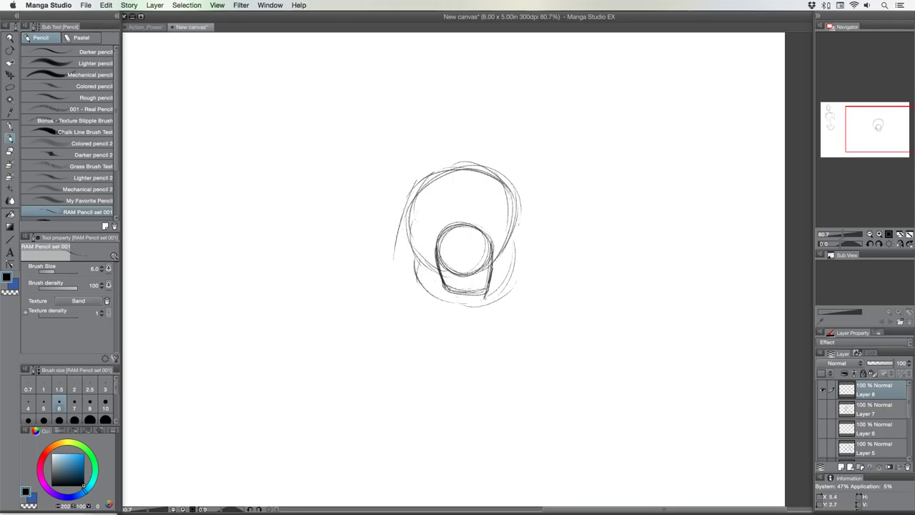
Taper the underside of the rounded form into a narrow base, and sketch a flared pedestal beneath it.
left_click_drag(512, 232, 506, 266)
mouse_move(513, 236)
left_mouse_down()
mouse_move(496, 294)
mouse_move(460, 305)
mouse_move(415, 286)
mouse_move(411, 217)
mouse_move(464, 163)
mouse_move(509, 236)
mouse_move(493, 266)
left_mouse_up()
left_click_drag(428, 292, 457, 321)
mouse_move(499, 289)
left_mouse_down()
mouse_move(485, 318)
mouse_move(454, 320)
mouse_move(451, 349)
left_mouse_up()
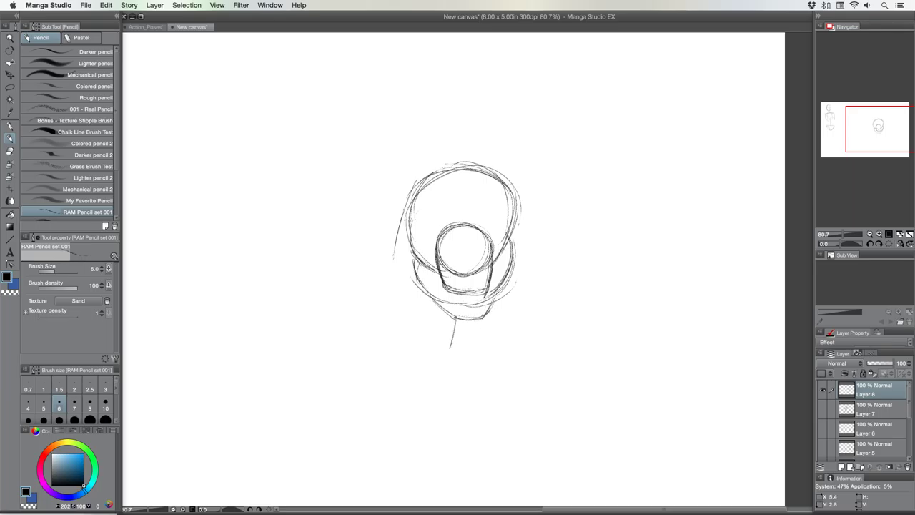
mouse_move(482, 315)
left_mouse_down()
mouse_move(490, 357)
mouse_move(451, 348)
mouse_move(461, 319)
mouse_move(452, 314)
left_mouse_up()
mouse_move(495, 293)
left_mouse_down()
mouse_move(469, 315)
mouse_move(441, 314)
mouse_move(449, 372)
mouse_move(491, 356)
mouse_move(453, 370)
mouse_move(444, 382)
mouse_move(458, 388)
mouse_move(497, 378)
mouse_move(491, 345)
mouse_move(436, 299)
left_mouse_up()
mouse_move(466, 168)
left_mouse_down()
mouse_move(514, 202)
mouse_move(498, 261)
left_mouse_up()
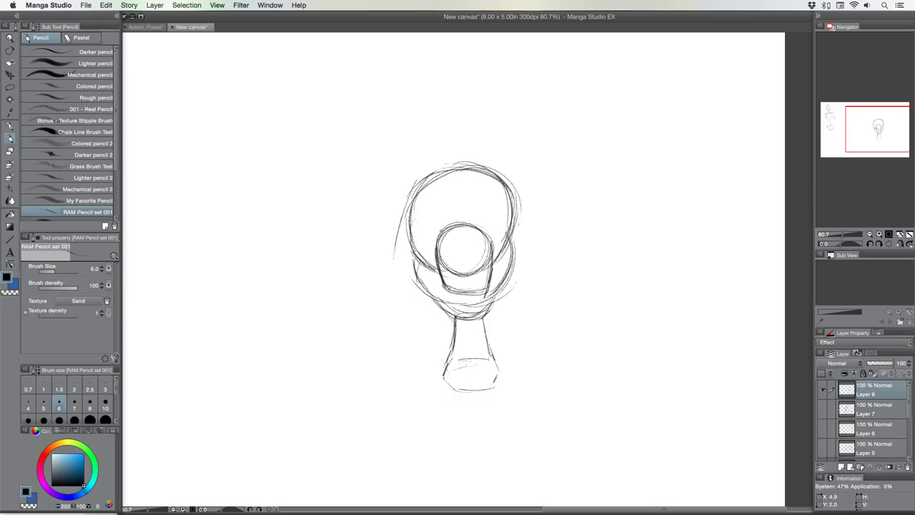
Add inner contour lines to the rounded form, darken its sloping top edge and mark a small spur on its side.
left_click_drag(478, 173, 473, 206)
mouse_move(431, 174)
left_mouse_down()
mouse_move(472, 165)
mouse_move(503, 183)
mouse_move(509, 226)
mouse_move(495, 253)
left_mouse_up()
left_click_drag(430, 265, 415, 218)
mouse_move(415, 227)
left_mouse_down()
mouse_move(434, 254)
mouse_move(460, 227)
mouse_move(442, 243)
mouse_move(459, 210)
mouse_move(503, 231)
mouse_move(509, 183)
mouse_move(489, 156)
mouse_move(439, 166)
mouse_move(419, 181)
mouse_move(479, 151)
mouse_move(426, 177)
mouse_move(442, 169)
left_mouse_up()
mouse_move(446, 167)
left_mouse_down()
mouse_move(484, 155)
mouse_move(459, 163)
left_mouse_up()
left_click_drag(413, 196, 451, 164)
mouse_move(410, 204)
left_mouse_down()
mouse_move(460, 162)
mouse_move(485, 155)
mouse_move(455, 163)
mouse_move(489, 153)
mouse_move(413, 193)
mouse_move(403, 210)
left_mouse_up()
mouse_move(414, 193)
left_mouse_down()
mouse_move(489, 156)
mouse_move(475, 157)
left_mouse_up()
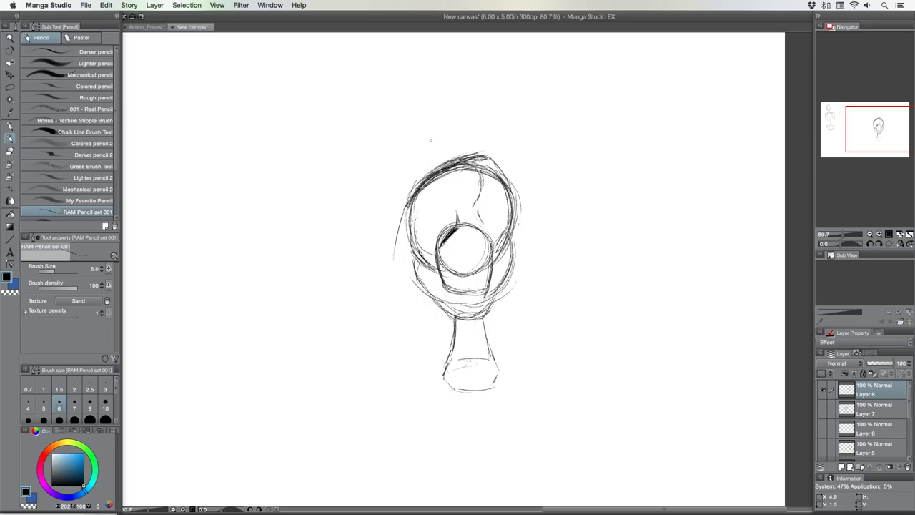
left_click_drag(395, 222, 407, 222)
Turn on the blue layer color for Layer 8 and add a new raster layer above it.
left_click_drag(871, 328, 870, 287)
left_click(893, 312)
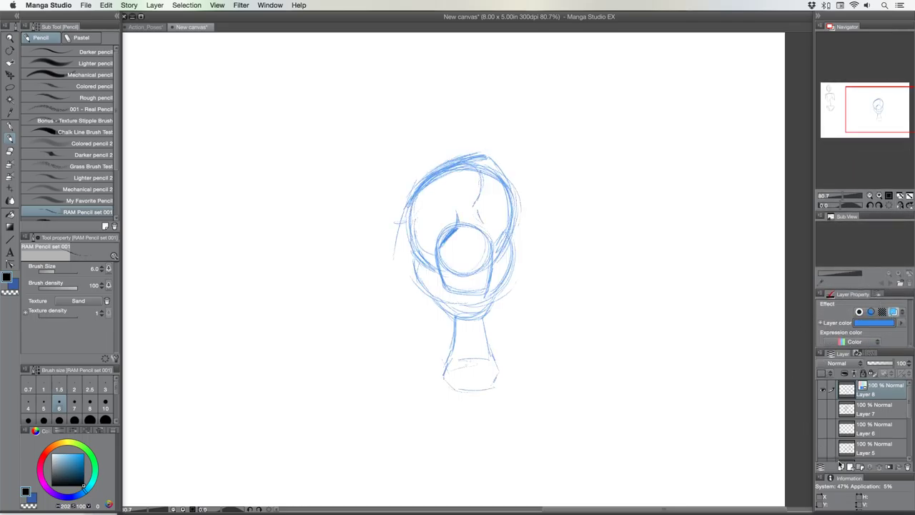
left_click(841, 468)
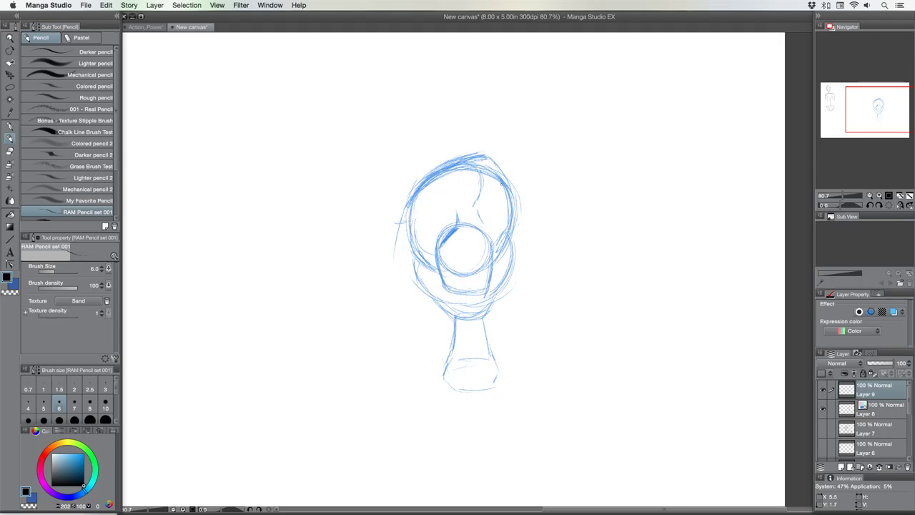
Increase the pencil size to 12 and trace the far-side edge of the large rounded form in bold black.
key("bracketright")
left_click_drag(495, 168, 510, 219)
key("bracketright")
key("bracketright")
key("bracketright")
mouse_move(506, 187)
left_mouse_down()
mouse_move(510, 229)
mouse_move(499, 245)
left_mouse_up()
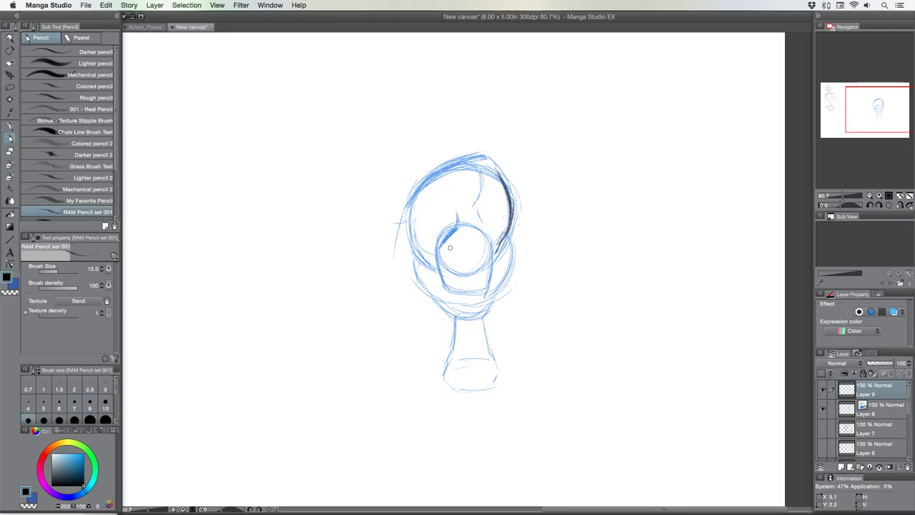
Draw black contours over the blue sketch for the inner knob, the rounded form's sides and its top ridges.
mouse_move(453, 241)
left_mouse_down()
mouse_move(457, 271)
mouse_move(448, 253)
mouse_move(481, 257)
mouse_move(478, 268)
mouse_move(477, 247)
mouse_move(477, 269)
mouse_move(441, 267)
mouse_move(446, 281)
mouse_move(488, 269)
mouse_move(484, 283)
mouse_move(488, 266)
mouse_move(484, 280)
mouse_move(444, 276)
left_mouse_up()
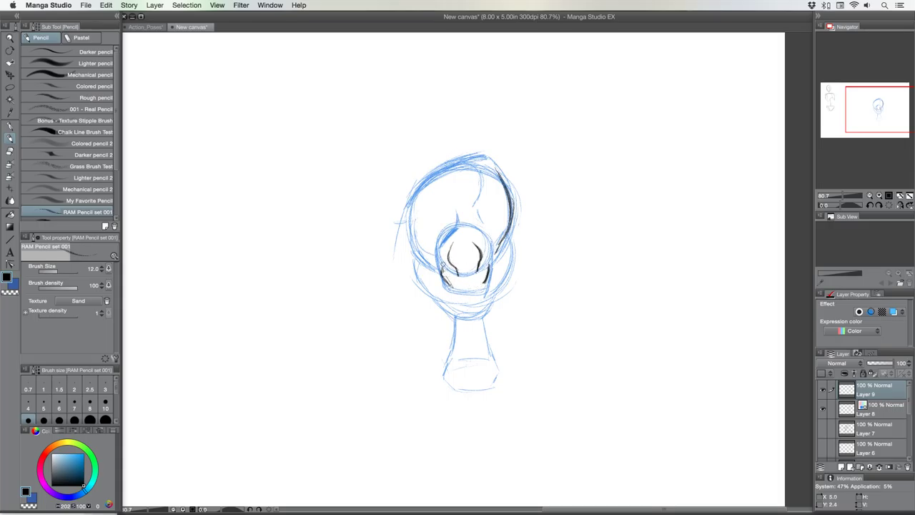
mouse_move(456, 229)
left_mouse_down()
mouse_move(443, 252)
mouse_move(426, 253)
mouse_move(415, 237)
mouse_move(425, 205)
mouse_move(419, 230)
left_mouse_up()
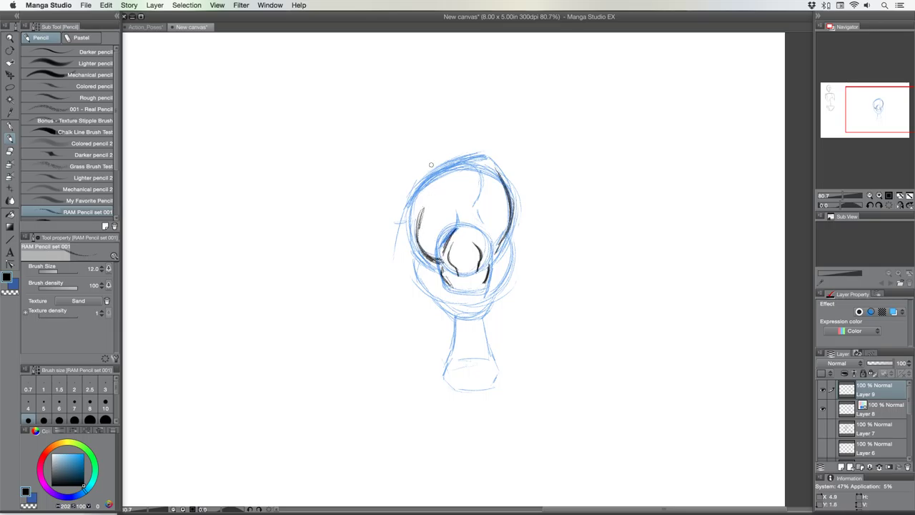
mouse_move(429, 194)
left_mouse_down()
mouse_move(418, 224)
mouse_move(426, 207)
left_mouse_up()
left_click_drag(475, 159, 475, 201)
mouse_move(439, 174)
left_mouse_down()
mouse_move(461, 163)
mouse_move(449, 166)
mouse_move(511, 206)
left_mouse_up()
left_click_drag(499, 174, 510, 213)
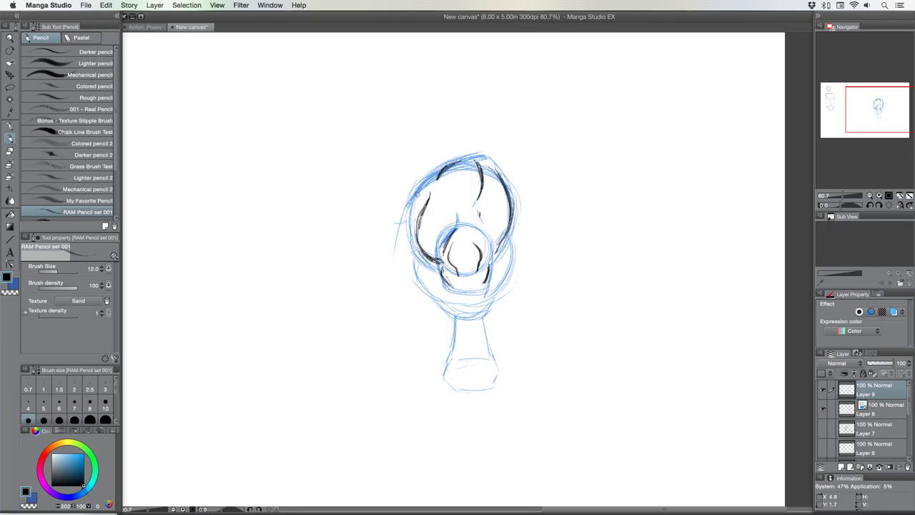
mouse_move(417, 193)
left_mouse_down()
mouse_move(415, 238)
mouse_move(443, 277)
left_mouse_up()
left_click_drag(502, 241, 499, 293)
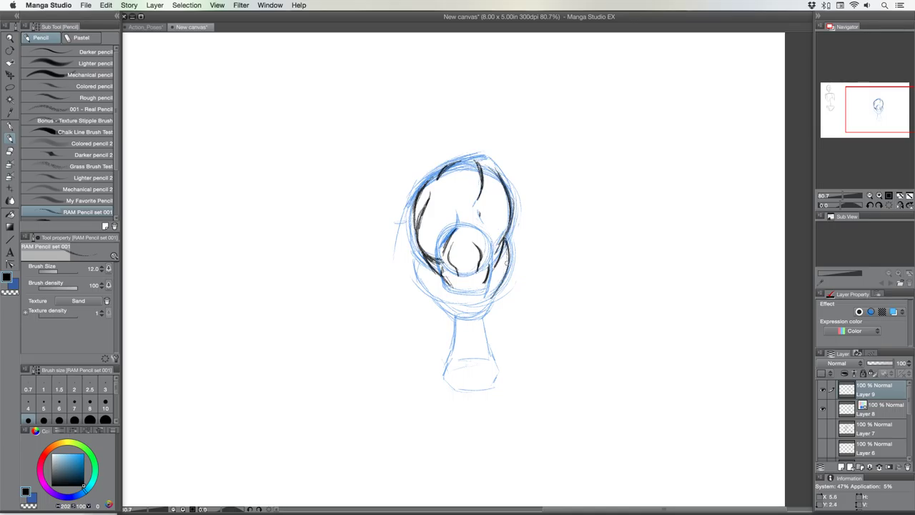
Outline the tapered lower bowl and the flared pedestal in black over the blue guide.
left_click_drag(507, 262, 482, 312)
mouse_move(420, 249)
left_mouse_down()
mouse_move(417, 275)
mouse_move(441, 290)
mouse_move(434, 288)
left_mouse_up()
mouse_move(419, 249)
left_mouse_down()
mouse_move(432, 288)
mouse_move(416, 267)
left_mouse_up()
mouse_move(417, 248)
left_mouse_down()
mouse_move(424, 277)
mouse_move(453, 315)
left_mouse_up()
mouse_move(489, 287)
left_mouse_down()
mouse_move(483, 320)
mouse_move(473, 315)
mouse_move(453, 327)
mouse_move(450, 360)
left_mouse_up()
mouse_move(483, 319)
left_mouse_down()
mouse_move(495, 360)
mouse_move(443, 376)
mouse_move(466, 388)
mouse_move(494, 385)
left_mouse_up()
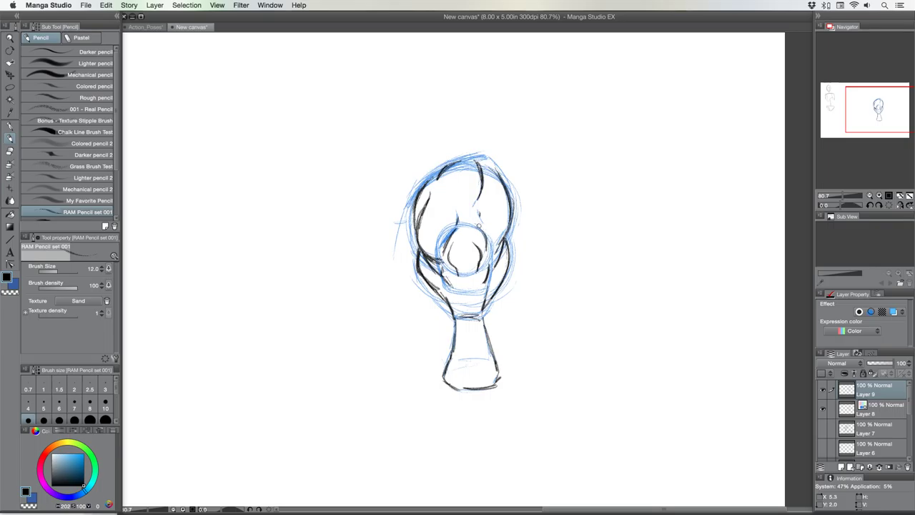
Add small bulges at the pedestal's neck, a pointed tip on the crown and a spur on the form's side.
mouse_move(475, 275)
left_mouse_down()
mouse_move(454, 265)
mouse_move(442, 293)
mouse_move(453, 331)
mouse_move(460, 310)
mouse_move(489, 358)
left_mouse_up()
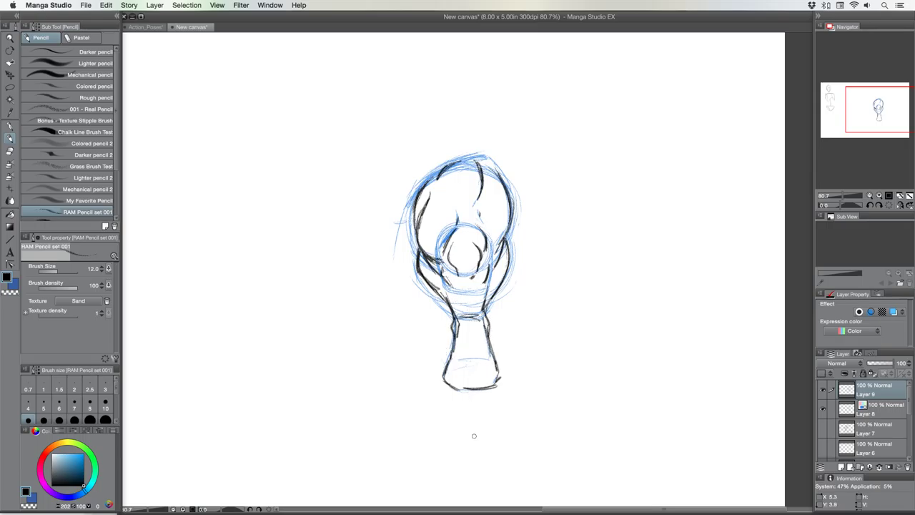
mouse_move(489, 160)
left_mouse_down()
mouse_move(502, 180)
mouse_move(488, 146)
mouse_move(500, 178)
left_mouse_up()
mouse_move(431, 177)
left_mouse_down()
mouse_move(396, 218)
mouse_move(412, 208)
left_mouse_up()
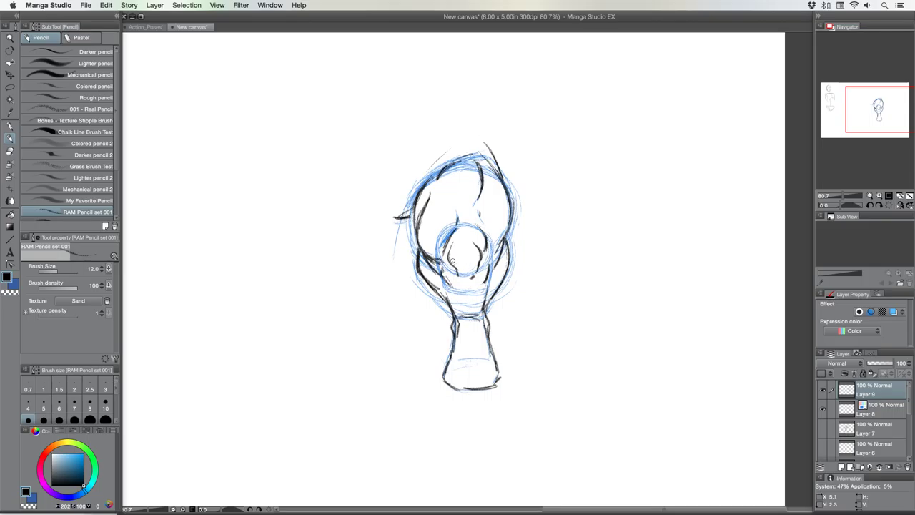
Shade the tapered bowl beneath the inner knob with closely spaced vertical hatching lines.
mouse_move(455, 262)
left_mouse_down()
mouse_move(464, 313)
mouse_move(470, 278)
mouse_move(469, 314)
left_mouse_up()
left_click_drag(472, 266, 474, 316)
left_click_drag(476, 267, 479, 318)
left_click_drag(482, 267, 486, 314)
mouse_move(489, 275)
left_mouse_down()
mouse_move(493, 311)
mouse_move(499, 293)
mouse_move(460, 321)
left_mouse_up()
mouse_move(452, 265)
left_mouse_down()
mouse_move(457, 320)
mouse_move(456, 296)
left_mouse_up()
left_click_drag(446, 268, 457, 315)
left_click_drag(447, 278, 453, 308)
left_click_drag(441, 277, 443, 297)
left_click_drag(434, 271, 438, 291)
mouse_move(427, 272)
left_mouse_down()
mouse_move(435, 289)
mouse_move(433, 276)
mouse_move(477, 264)
left_mouse_up()
mouse_move(453, 263)
left_mouse_down()
mouse_move(472, 268)
mouse_move(483, 256)
mouse_move(486, 277)
mouse_move(499, 263)
mouse_move(501, 286)
left_mouse_up()
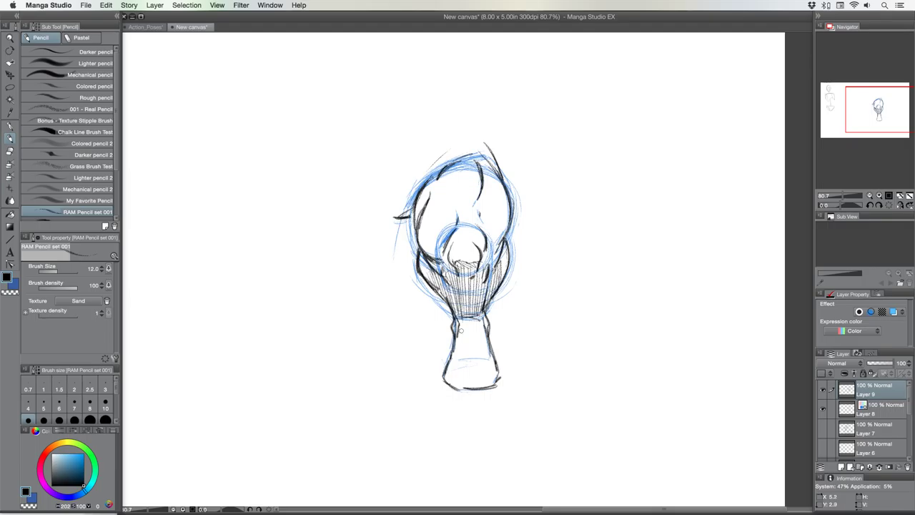
Hatch the top of the pedestal and draw a horizontal-line ground shadow on both sides of its foot.
mouse_move(457, 319)
left_mouse_down()
mouse_move(461, 355)
mouse_move(469, 344)
mouse_move(477, 332)
mouse_move(451, 363)
mouse_move(415, 376)
left_mouse_up()
left_click_drag(437, 376, 413, 385)
left_click_drag(456, 386, 417, 391)
left_click_drag(443, 371, 407, 370)
mouse_move(497, 364)
left_mouse_down()
mouse_move(526, 366)
mouse_move(505, 373)
mouse_move(531, 378)
mouse_move(440, 395)
left_mouse_up()
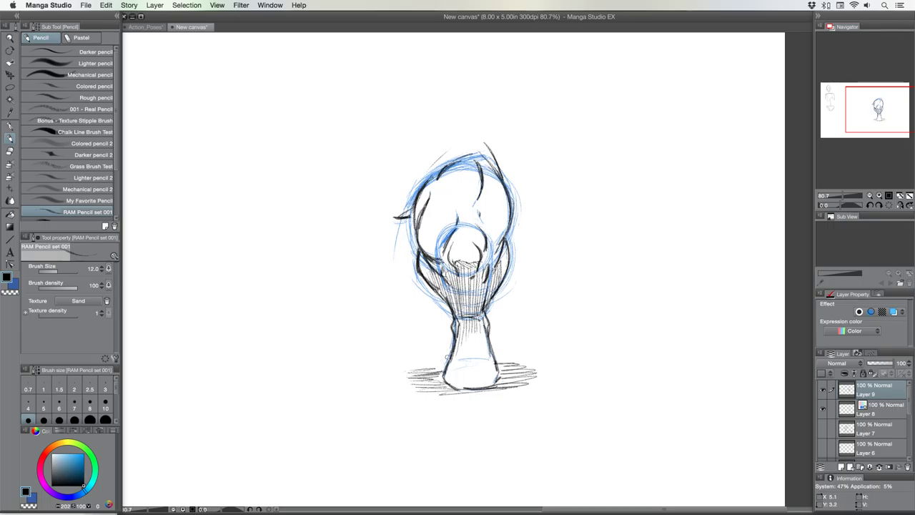
Hatch the crown of the rounded form, reinforce its side and bowl contours, and add an edge line on the pedestal's foot.
left_click_drag(458, 154, 469, 146)
mouse_move(434, 172)
left_mouse_down()
mouse_move(473, 144)
mouse_move(456, 152)
mouse_move(469, 147)
mouse_move(480, 167)
mouse_move(462, 150)
mouse_move(495, 147)
mouse_move(432, 180)
mouse_move(410, 216)
left_mouse_up()
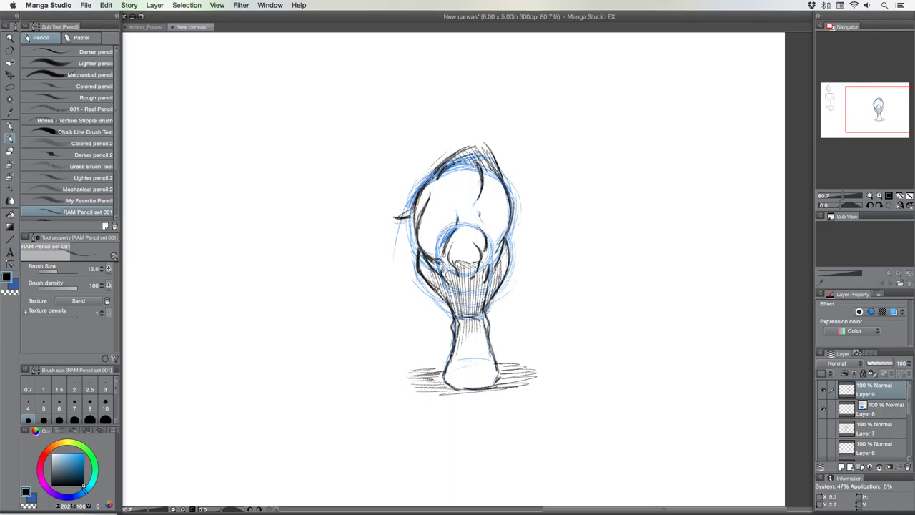
left_click_drag(420, 236, 433, 257)
mouse_move(423, 213)
left_mouse_down()
mouse_move(421, 249)
mouse_move(442, 259)
left_mouse_up()
mouse_move(485, 360)
left_mouse_down()
mouse_move(457, 367)
mouse_move(487, 366)
left_mouse_up()
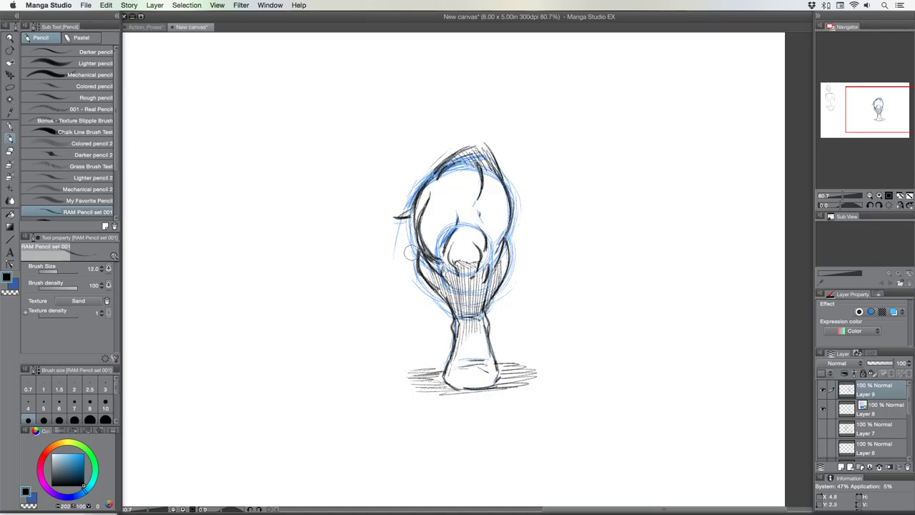
mouse_move(422, 256)
left_mouse_down()
mouse_move(421, 280)
mouse_move(445, 303)
left_mouse_up()
mouse_move(501, 237)
left_mouse_down()
mouse_move(501, 284)
mouse_move(488, 312)
left_mouse_up()
left_click_drag(505, 236, 509, 199)
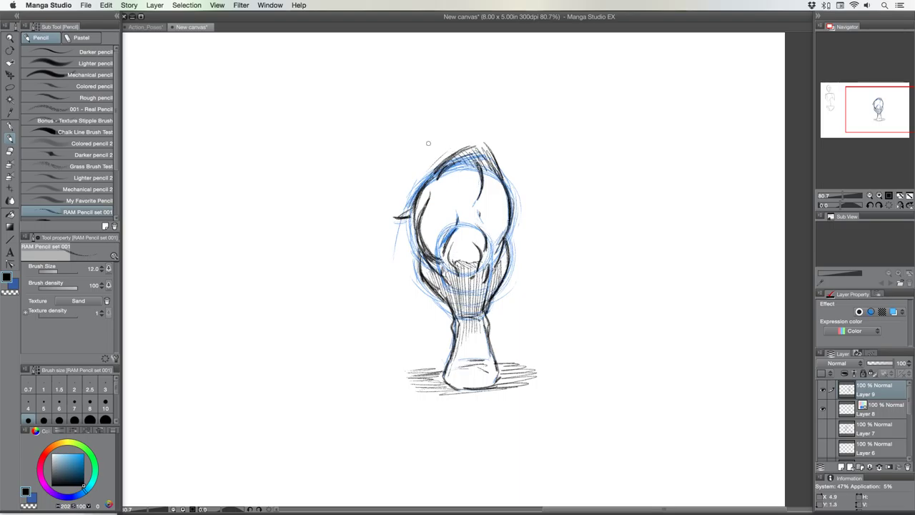
left_click_drag(446, 235, 456, 217)
left_click_drag(450, 252, 455, 242)
Draw a chair seat in perspective beneath the pedestal, with a visible front thickness.
mouse_move(450, 350)
left_mouse_down()
mouse_move(382, 354)
mouse_move(532, 346)
mouse_move(607, 384)
mouse_move(416, 406)
mouse_move(376, 375)
left_mouse_up()
left_click_drag(424, 397, 426, 424)
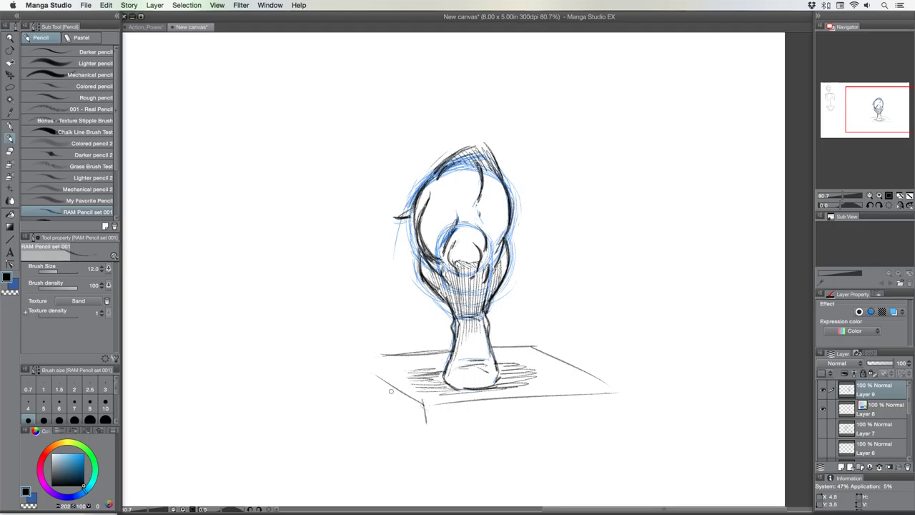
mouse_move(370, 367)
left_mouse_down()
mouse_move(370, 393)
mouse_move(423, 415)
left_mouse_up()
left_click_drag(596, 418, 427, 424)
Draw the chair's backrest behind the object, with two upright posts and horizontal slats.
mouse_move(536, 347)
left_mouse_down()
mouse_move(537, 281)
mouse_move(541, 341)
left_mouse_up()
left_click_drag(618, 297, 619, 391)
left_click_drag(626, 296, 629, 382)
left_click_drag(618, 322, 543, 292)
left_click_drag(628, 296, 538, 265)
left_click_drag(541, 208, 547, 287)
left_click_drag(627, 218, 626, 303)
left_click_drag(626, 229, 539, 209)
mouse_move(638, 199)
left_mouse_down()
mouse_move(539, 183)
mouse_move(531, 226)
left_mouse_up()
left_click_drag(626, 179, 619, 386)
Complete the outer back post and draw the chair's legs below the seat.
mouse_move(635, 196)
left_mouse_down()
mouse_move(632, 393)
mouse_move(598, 416)
mouse_move(599, 493)
left_mouse_up()
left_click_drag(606, 492, 609, 424)
left_click_drag(439, 431, 446, 489)
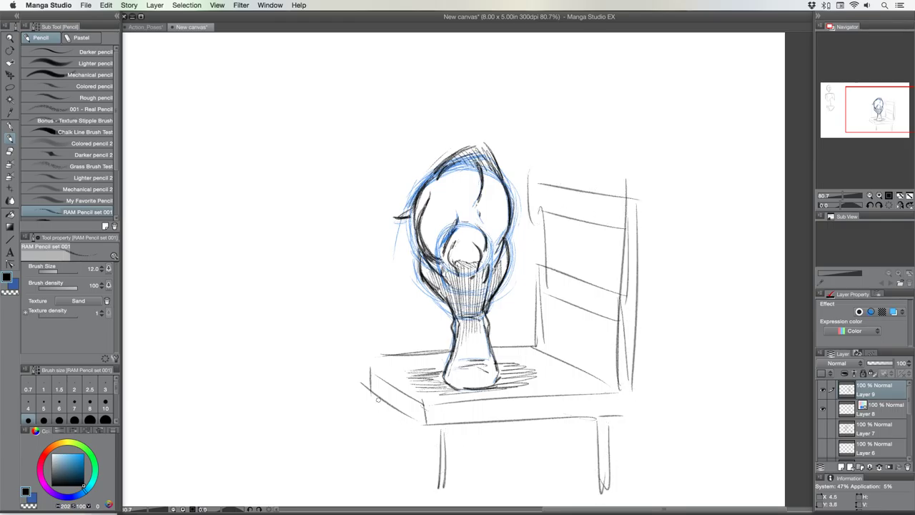
left_click_drag(379, 399, 381, 471)
left_click_drag(386, 410, 389, 476)
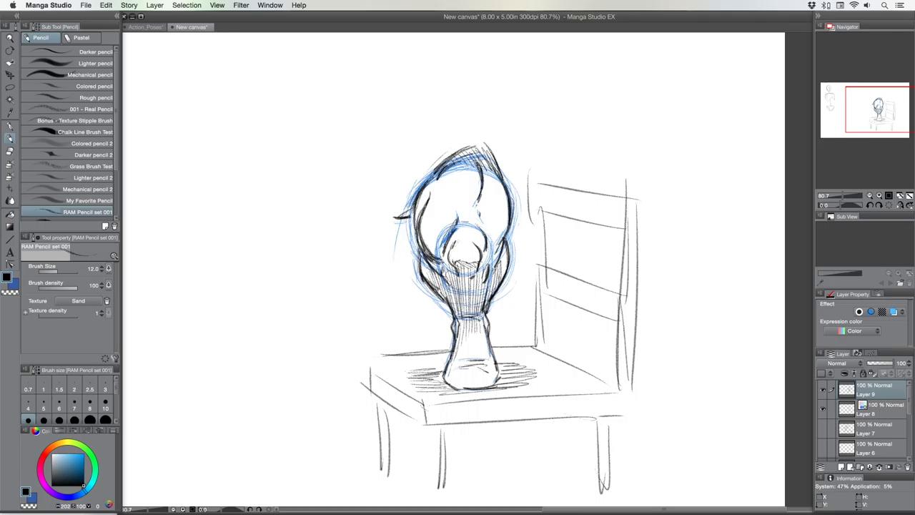
Hide Layers 9 and 8, and show Layer 7 with the flying figure again.
left_click(823, 390)
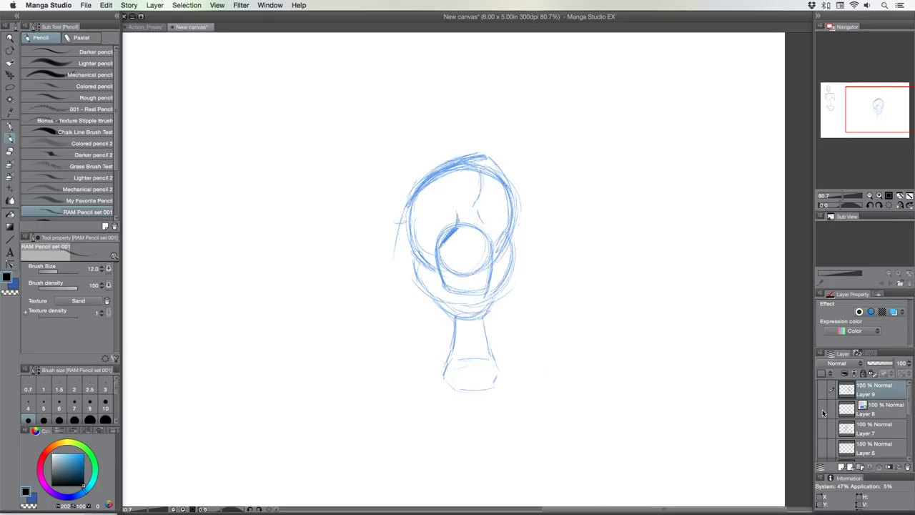
left_click(823, 408)
left_click(823, 429)
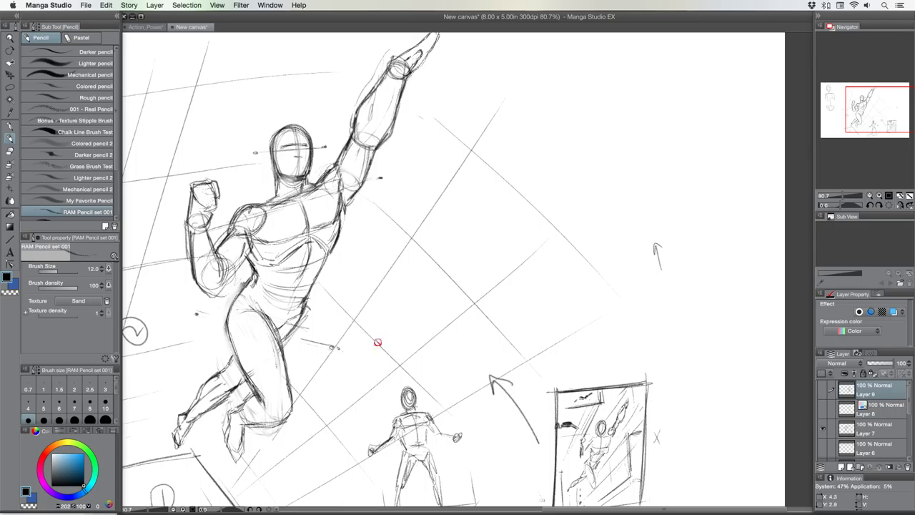
On Layer 7, draw the outer edges of a tilted building over the perspective guides beside the flying figure's raised arm.
left_click(866, 428)
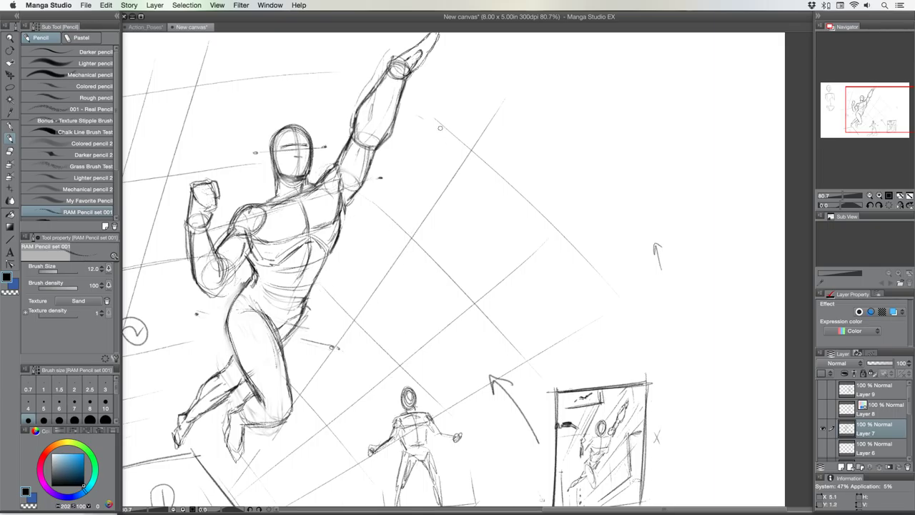
left_click_drag(423, 130, 601, 316)
mouse_move(440, 122)
left_mouse_down()
mouse_move(596, 290)
mouse_move(448, 381)
left_mouse_up()
left_click_drag(592, 318, 476, 389)
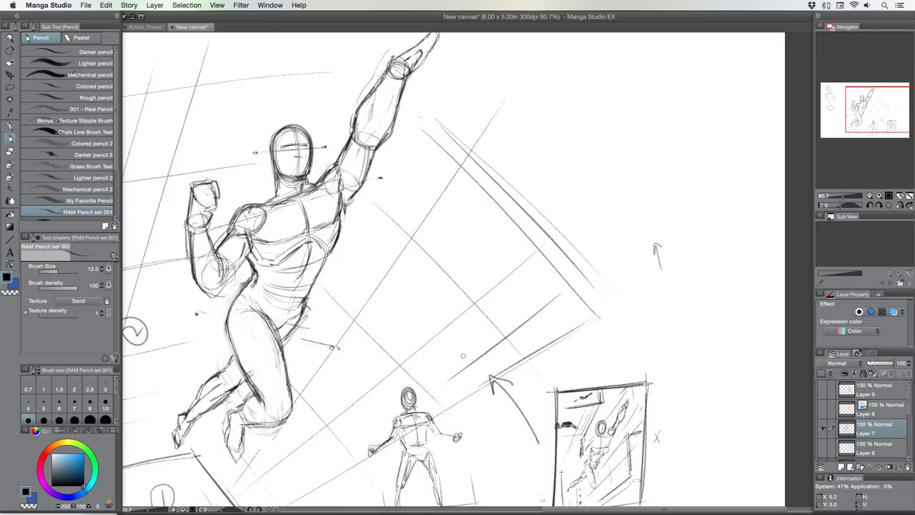
Draw crossing perspective lines on the building's front face to divide it into a window grid.
left_click_drag(535, 252, 423, 341)
left_click_drag(398, 219, 501, 338)
left_click_drag(417, 194, 517, 304)
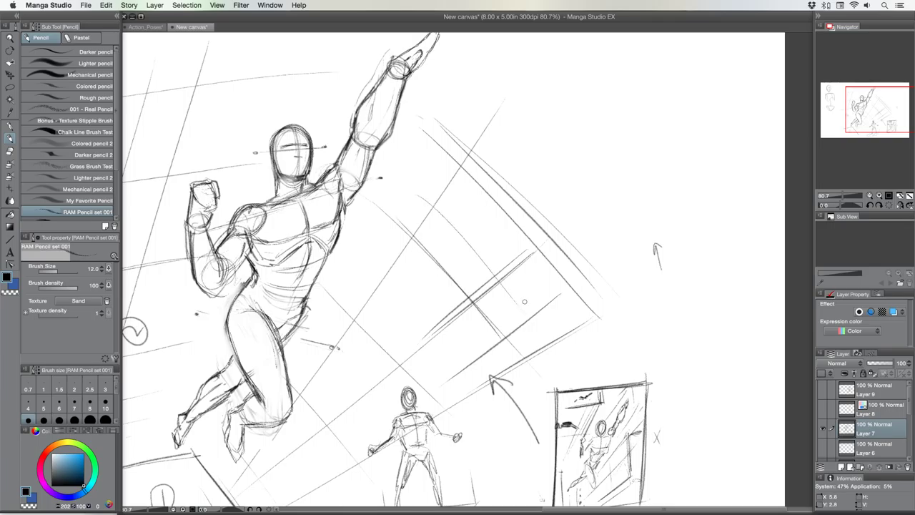
left_click_drag(485, 211, 442, 256)
left_click_drag(461, 172, 366, 320)
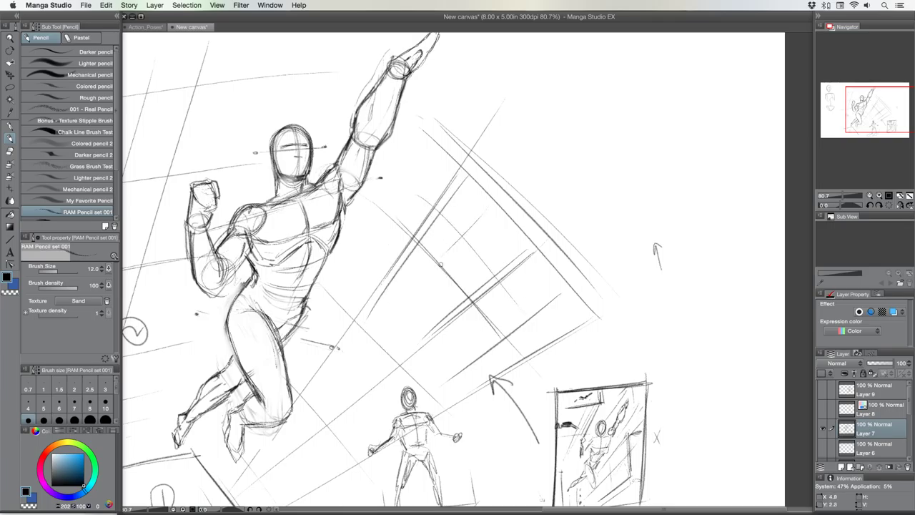
Outline the building's flat roof in perspective, with doubled lines along its near and far side edges.
left_click_drag(676, 201, 613, 313)
mouse_move(602, 105)
left_mouse_down()
mouse_move(665, 170)
mouse_move(562, 66)
mouse_move(430, 93)
left_mouse_up()
left_click_drag(664, 200, 605, 300)
left_click_drag(425, 136, 582, 318)
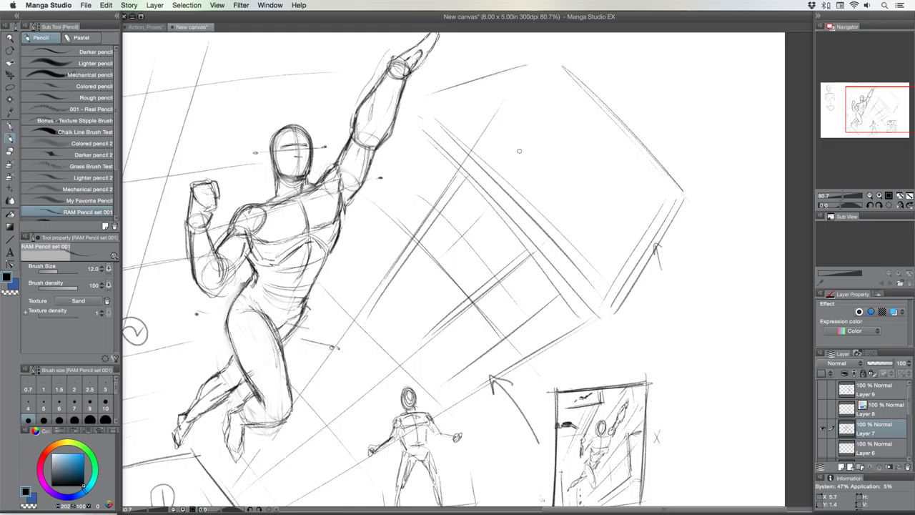
Sketch a boxy rooftop unit with two round vents and a wavy smoke trail rising beside it.
left_click_drag(517, 143, 547, 176)
mouse_move(509, 132)
left_mouse_down()
mouse_move(569, 132)
mouse_move(532, 173)
mouse_move(493, 150)
mouse_move(530, 184)
left_mouse_up()
left_click_drag(576, 142, 523, 188)
mouse_move(525, 146)
left_mouse_down()
mouse_move(532, 153)
mouse_move(552, 145)
left_mouse_up()
mouse_move(604, 199)
left_mouse_down()
mouse_move(675, 95)
mouse_move(657, 130)
mouse_move(672, 65)
left_mouse_up()
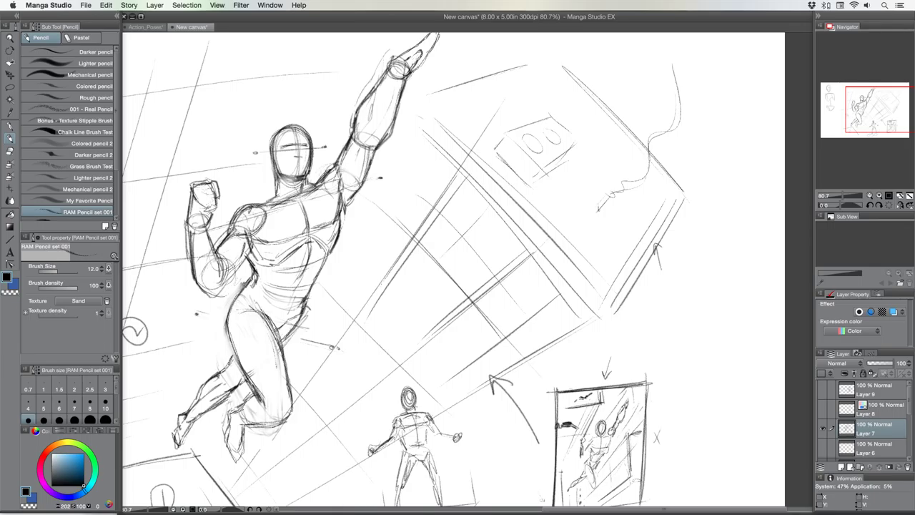
key("super+Tab")
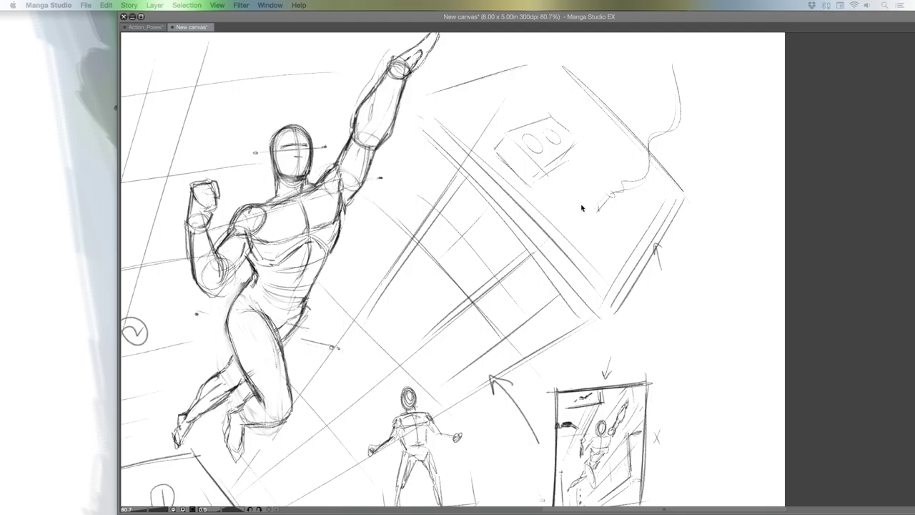
key("Tab")
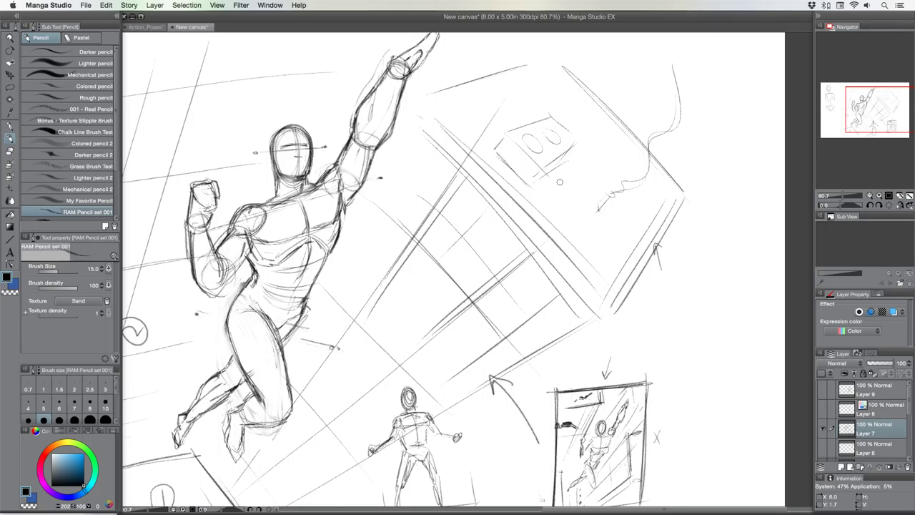
Reduce the pencil's brush size to 10 and draw the start of a cape around the figure's neck and shoulder.
scroll(571, 181, "down", 3)
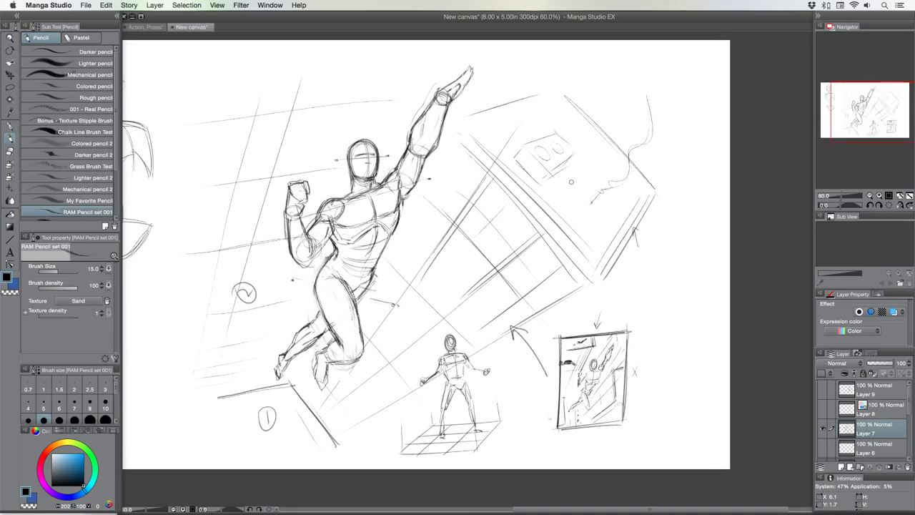
left_click_drag(622, 130, 590, 174)
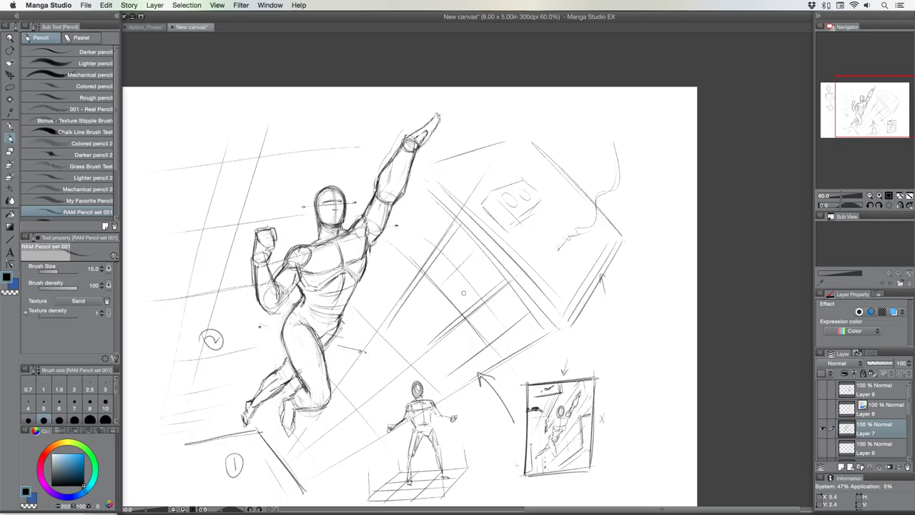
left_click_drag(422, 289, 521, 265)
left_click_drag(403, 275, 418, 274)
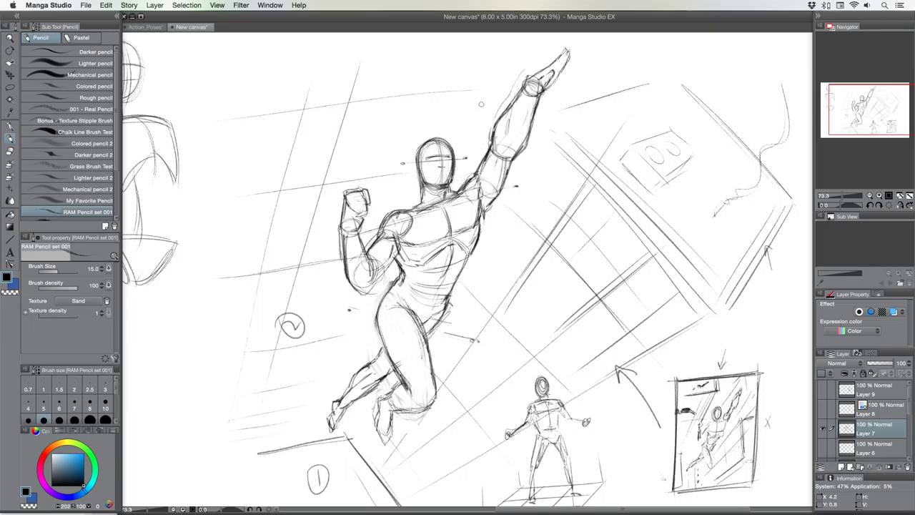
key("bracketleft")
key("bracketleft")
left_click_drag(408, 210, 430, 200)
left_click_drag(450, 197, 454, 188)
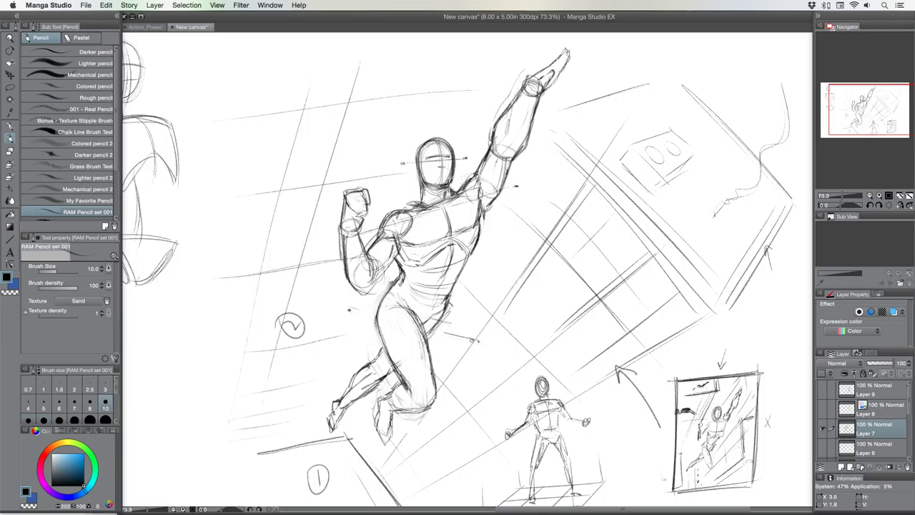
mouse_move(405, 210)
left_mouse_down()
mouse_move(420, 202)
mouse_move(405, 204)
left_mouse_up()
Draw the cape's flowing folds, outer edge and wavy hem behind the waist, raising the brush size to 12 for the contours.
left_click_drag(357, 263, 286, 366)
left_click_drag(358, 294, 312, 362)
left_click_drag(385, 277, 359, 326)
left_click_drag(396, 258, 349, 356)
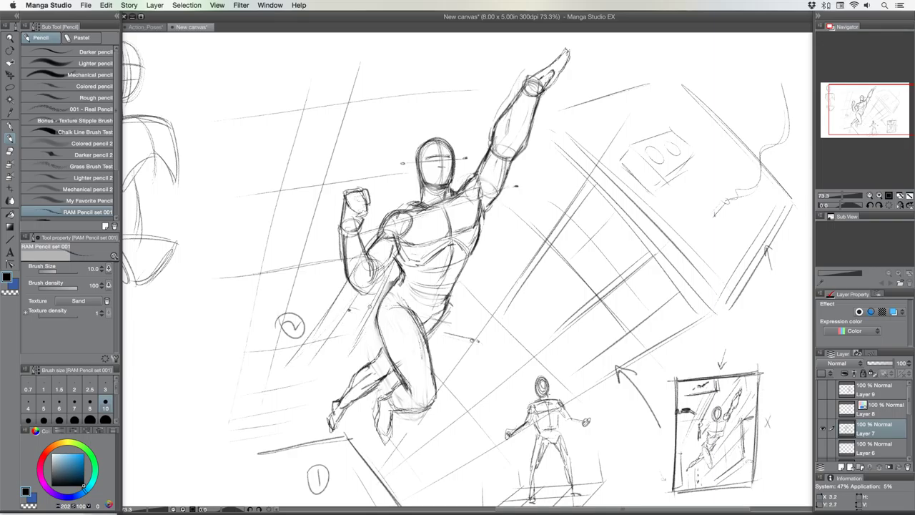
left_click_drag(360, 312, 338, 343)
key("bracketright")
mouse_move(336, 303)
left_mouse_down()
mouse_move(276, 378)
mouse_move(370, 347)
mouse_move(373, 328)
mouse_move(357, 323)
mouse_move(319, 361)
left_mouse_up()
left_click_drag(348, 280, 267, 368)
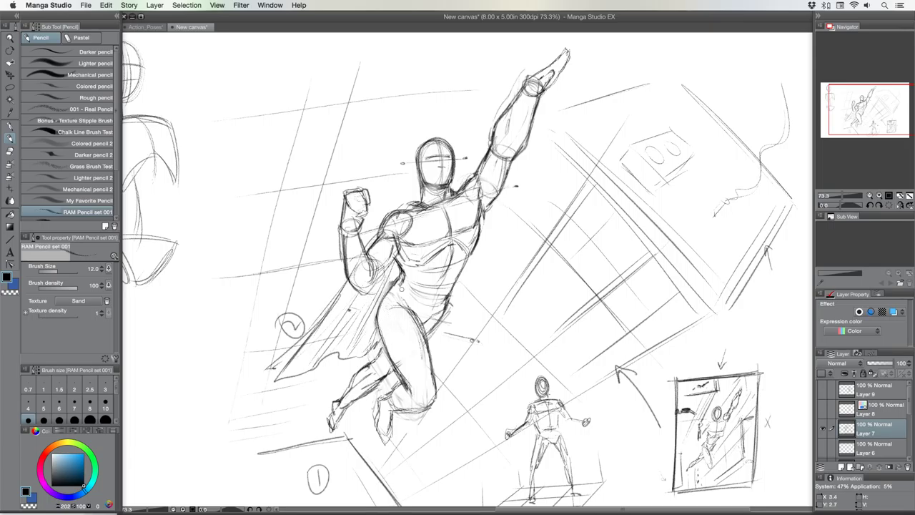
left_click_drag(416, 315, 430, 381)
Lasso the near knee and lower leg, move them up to shorten the thigh, and deselect.
left_click(10, 86)
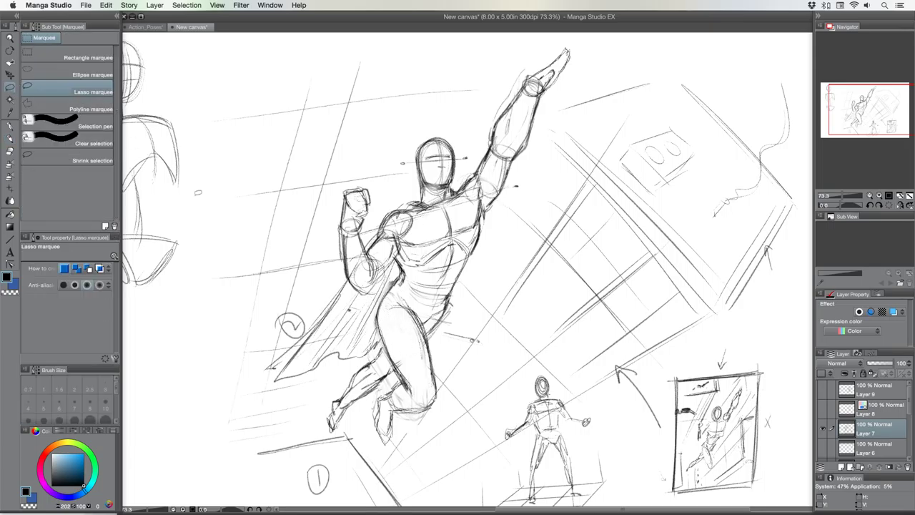
mouse_move(431, 420)
left_mouse_down()
mouse_move(398, 440)
mouse_move(369, 435)
mouse_move(402, 402)
left_mouse_up()
left_click(421, 463)
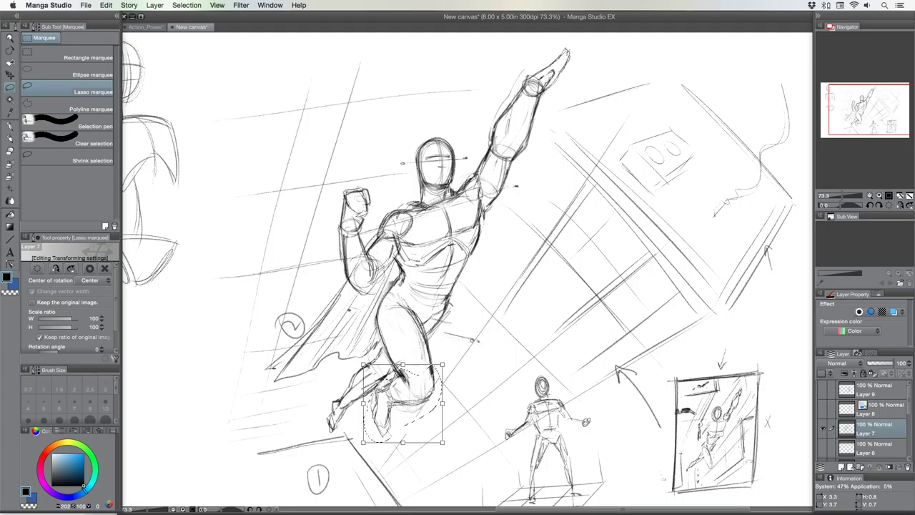
key("Return")
key("ctrl+d")
Darken the lower contour of the figure's chest with the RAM Pencil set 001 and reduce the brush size to 10.
left_click(12, 139)
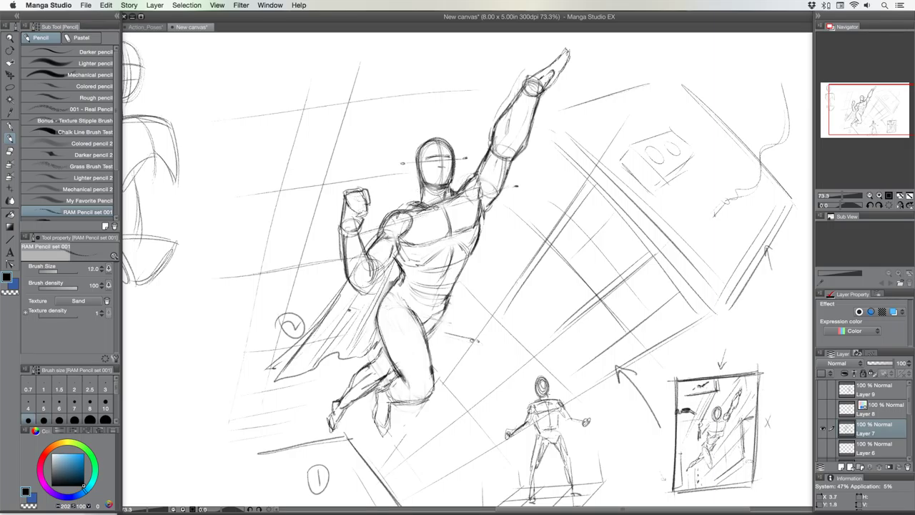
mouse_move(447, 233)
left_mouse_down()
mouse_move(428, 241)
mouse_move(464, 230)
mouse_move(405, 243)
mouse_move(475, 226)
left_mouse_up()
key("bracketleft")
Lasso the figure's head, transform it to sit slightly closer to the raised arm, and deselect.
mouse_move(430, 141)
left_mouse_down()
mouse_move(456, 141)
mouse_move(458, 183)
mouse_move(410, 166)
left_mouse_up()
left_click(10, 86)
left_click(448, 208)
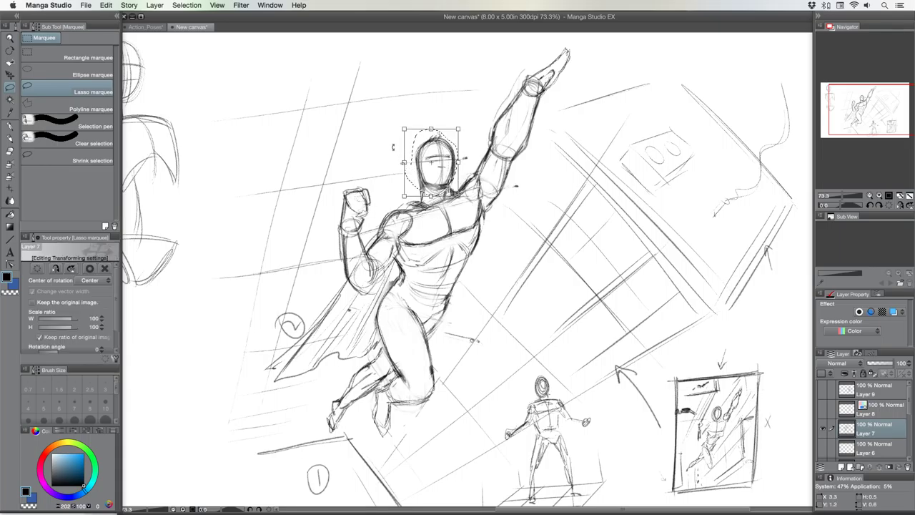
left_click_drag(405, 130, 429, 149)
key("Return")
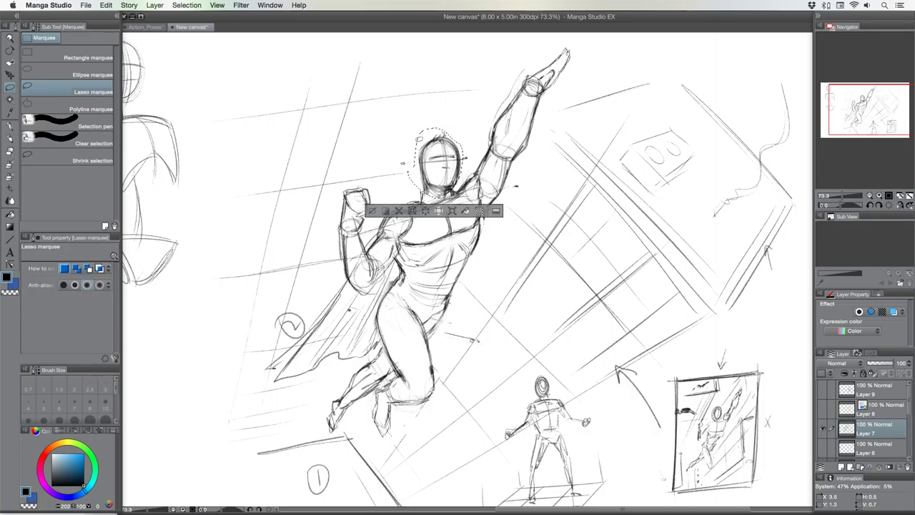
key("super+d")
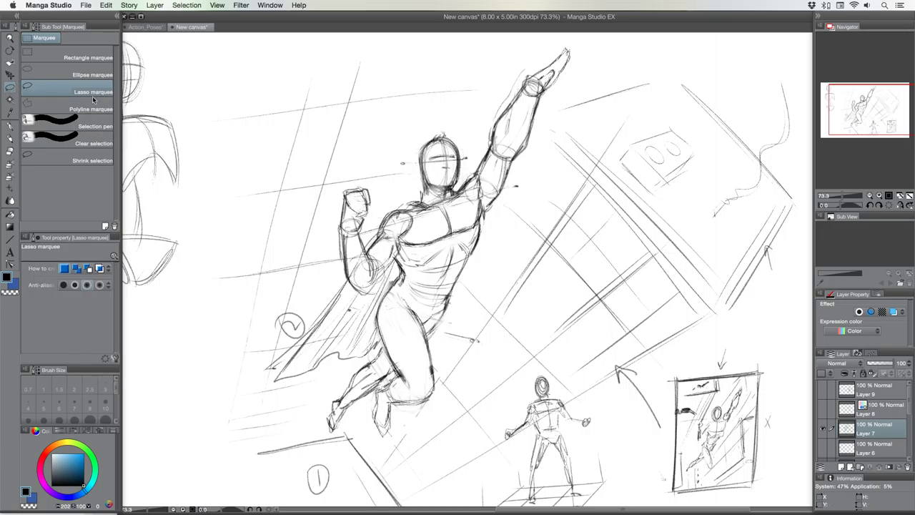
Lasso the bent arm and fist, move them closer to the torso, and deselect.
mouse_move(337, 240)
left_mouse_down()
mouse_move(378, 208)
mouse_move(380, 259)
mouse_move(354, 294)
mouse_move(334, 258)
mouse_move(354, 244)
left_mouse_up()
left_click(371, 311)
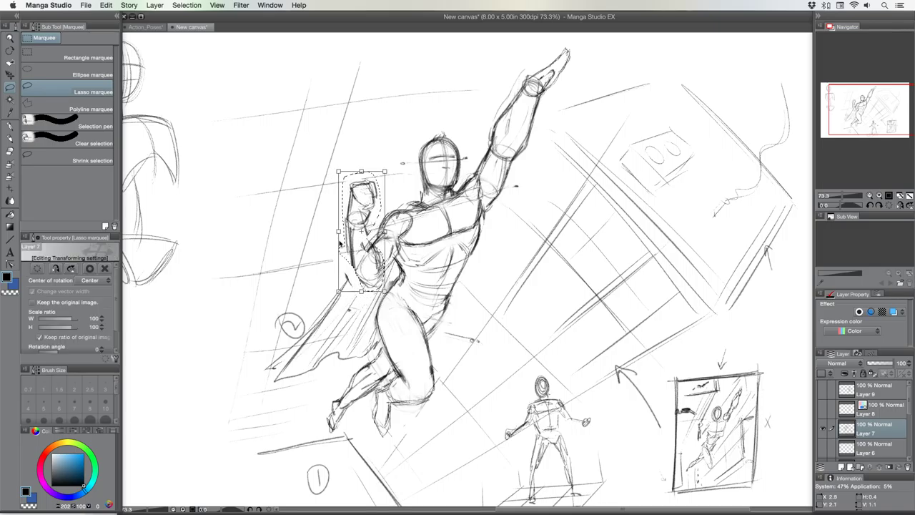
key("Return")
key("super+d")
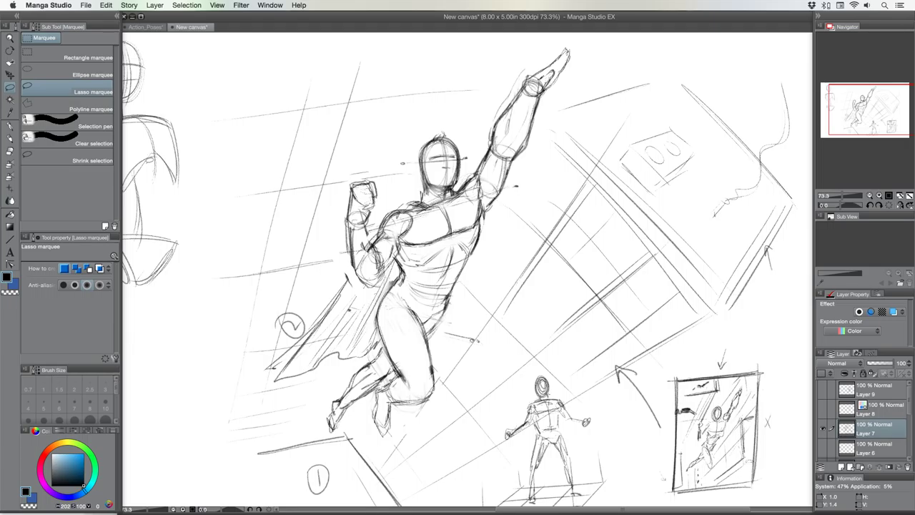
Draw the eyes, nose, mouth and a round forehead emblem on the face, and add contour strokes to the neck and torso.
left_click(12, 136)
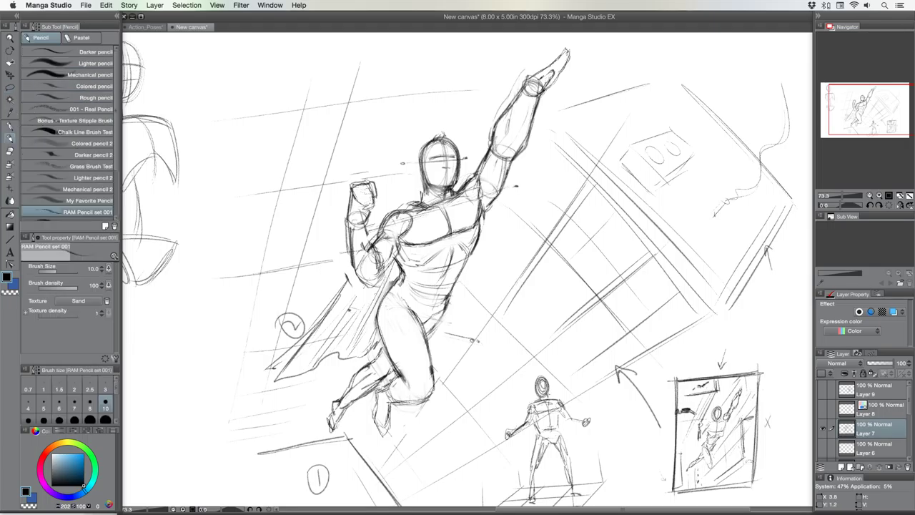
left_click_drag(443, 143, 438, 160)
left_click_drag(447, 165, 440, 177)
left_click_drag(427, 147, 419, 199)
mouse_move(427, 188)
left_mouse_down()
mouse_move(426, 196)
mouse_move(453, 207)
mouse_move(464, 239)
mouse_move(430, 261)
mouse_move(449, 265)
left_mouse_up()
mouse_move(451, 266)
left_mouse_down()
mouse_move(419, 270)
mouse_move(445, 277)
mouse_move(420, 279)
mouse_move(433, 291)
left_mouse_up()
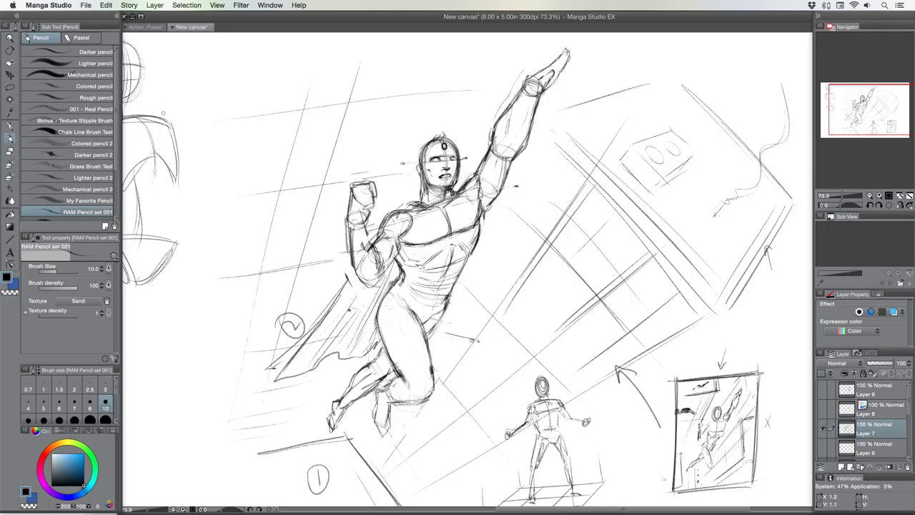
Lasso the hips and both legs, transform them to adjust their placement under the torso, and deselect.
left_click(10, 87)
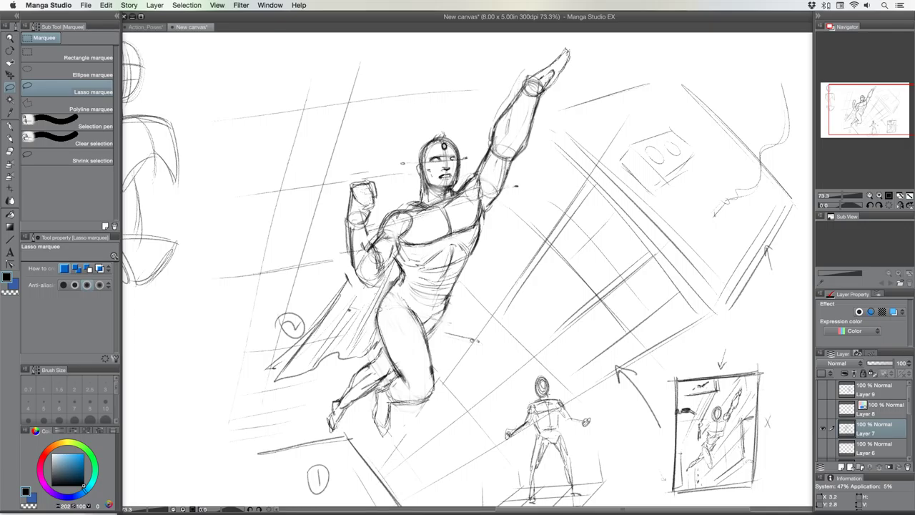
mouse_move(379, 310)
left_mouse_down()
mouse_move(406, 283)
mouse_move(455, 301)
mouse_move(434, 397)
mouse_move(364, 428)
mouse_move(318, 408)
mouse_move(376, 335)
mouse_move(372, 314)
left_mouse_up()
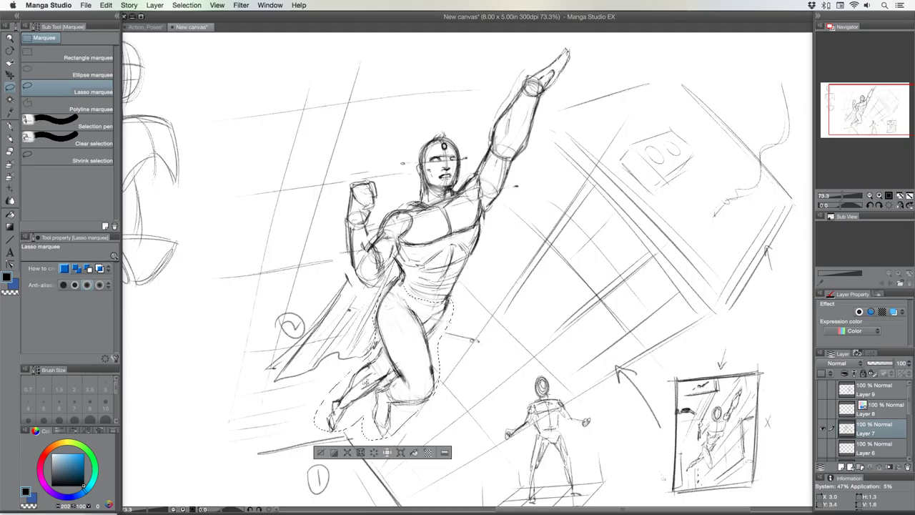
left_click(401, 452)
left_click_drag(391, 352, 387, 341)
key("Return")
key("super+d")
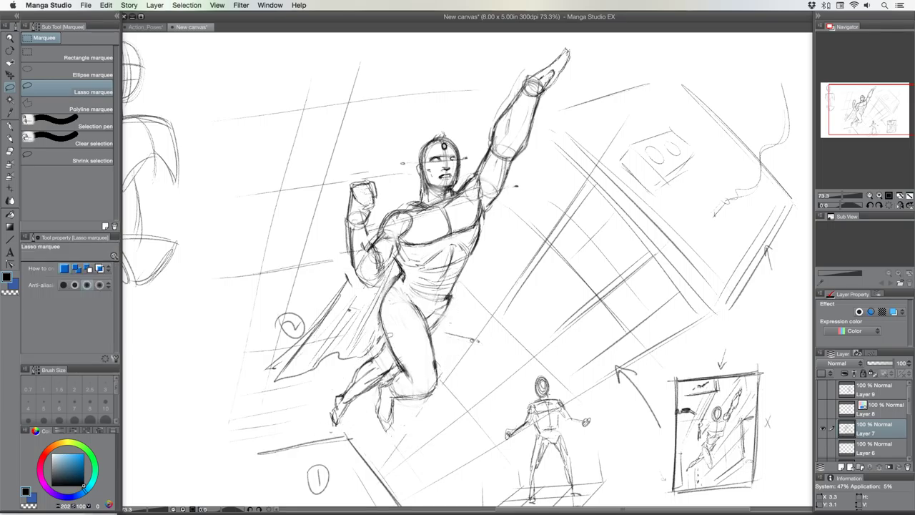
Lasso the head, chest and both arms, scale them to 103%, rotate them 2 degrees, and deselect.
mouse_move(375, 151)
left_mouse_down()
mouse_move(523, 56)
mouse_move(584, 45)
mouse_move(531, 176)
mouse_move(484, 223)
mouse_move(338, 252)
mouse_move(336, 291)
mouse_move(374, 152)
left_mouse_up()
left_click(473, 309)
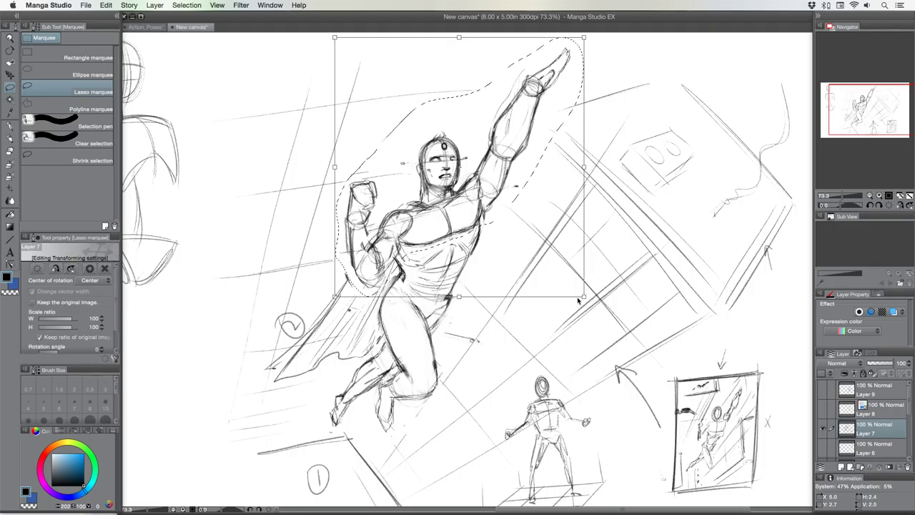
left_click_drag(577, 297, 582, 302)
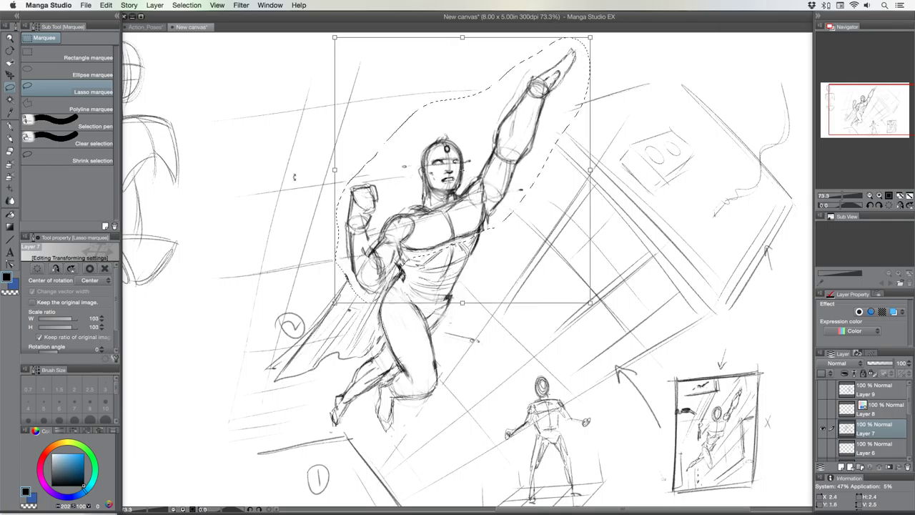
left_click_drag(276, 178, 276, 172)
left_click_drag(403, 220, 405, 215)
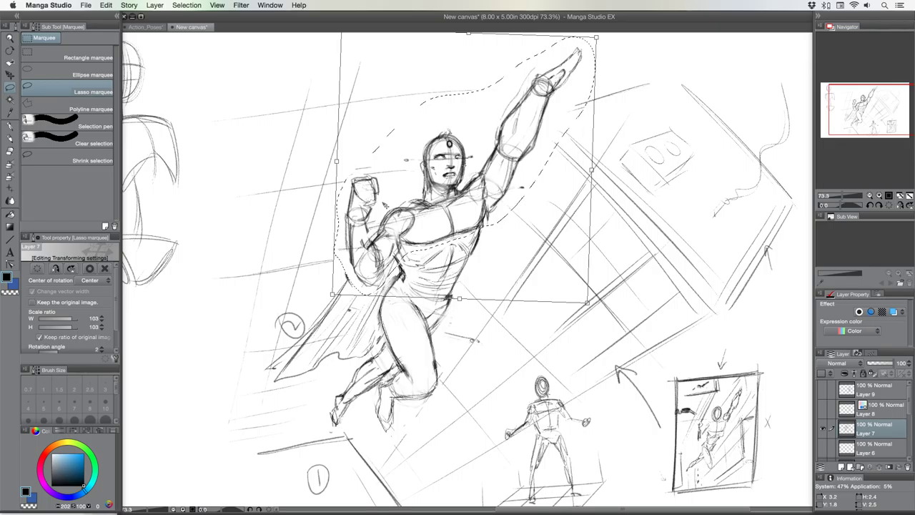
key("Return")
key("super+d")
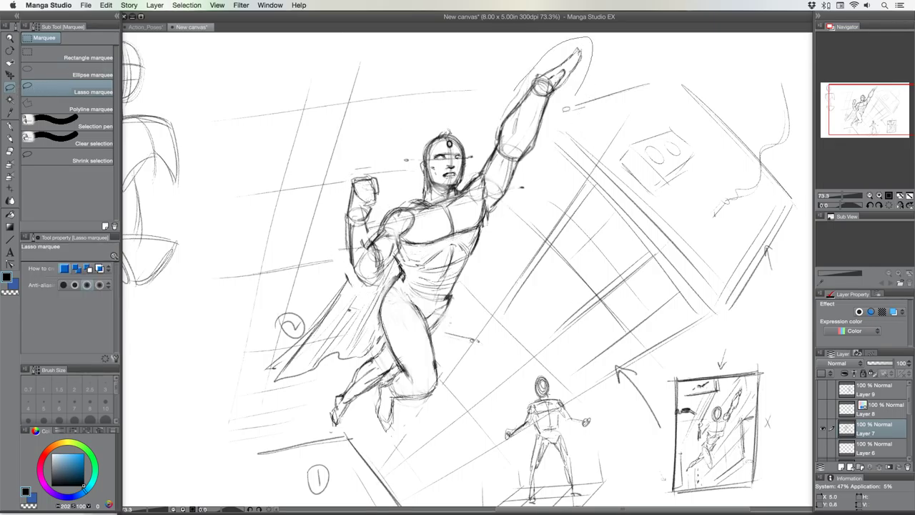
Lasso the raised forearm and hand, scale them to 96%, rotate them -4 degrees, reposition them over the elbow, and deselect.
mouse_move(495, 146)
left_mouse_down()
mouse_move(500, 107)
mouse_move(515, 154)
left_mouse_up()
key("ctrl+t")
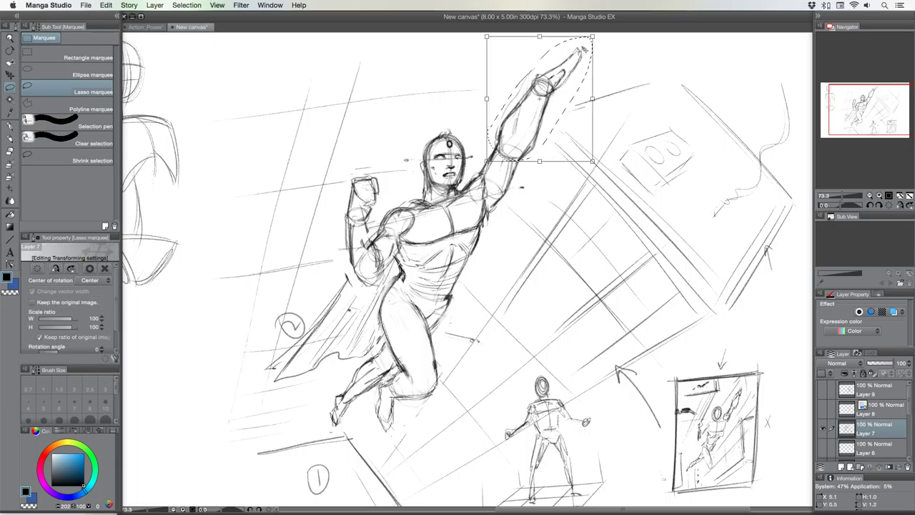
left_click_drag(592, 36, 588, 42)
left_click_drag(518, 114, 516, 118)
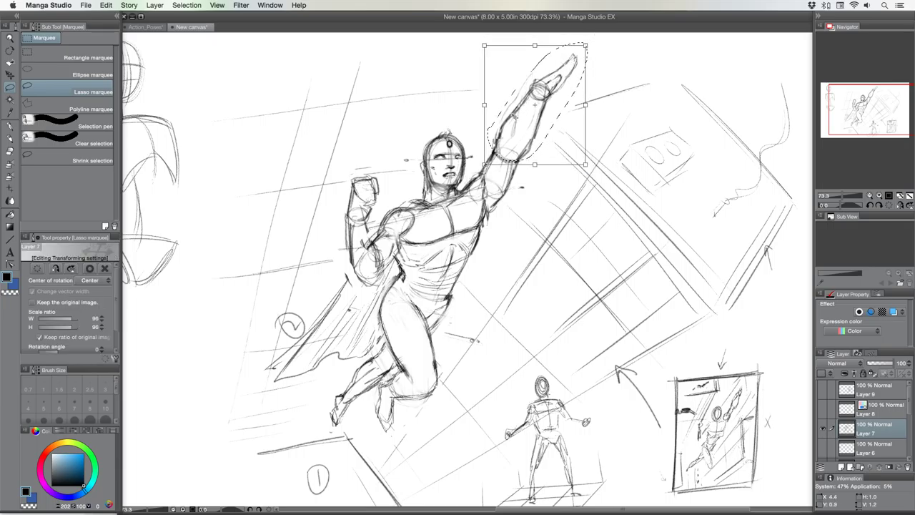
left_click_drag(453, 91, 452, 98)
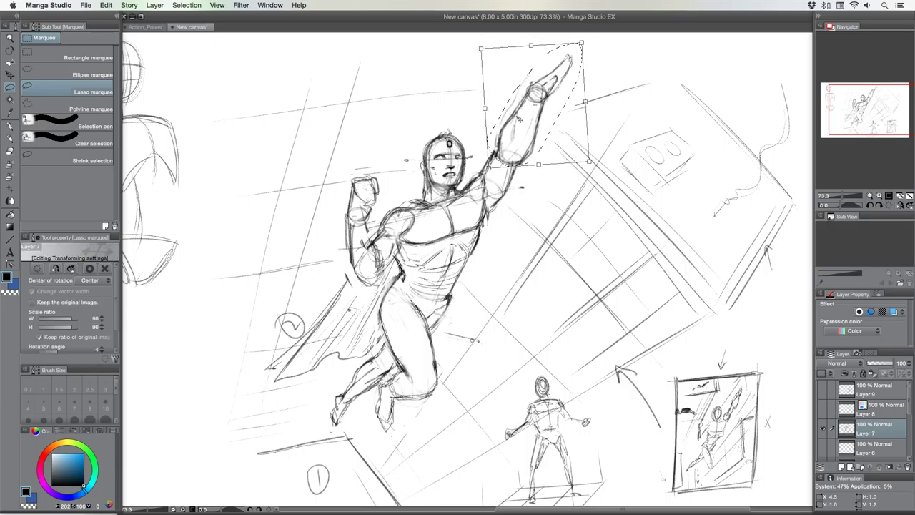
left_click_drag(519, 119, 504, 114)
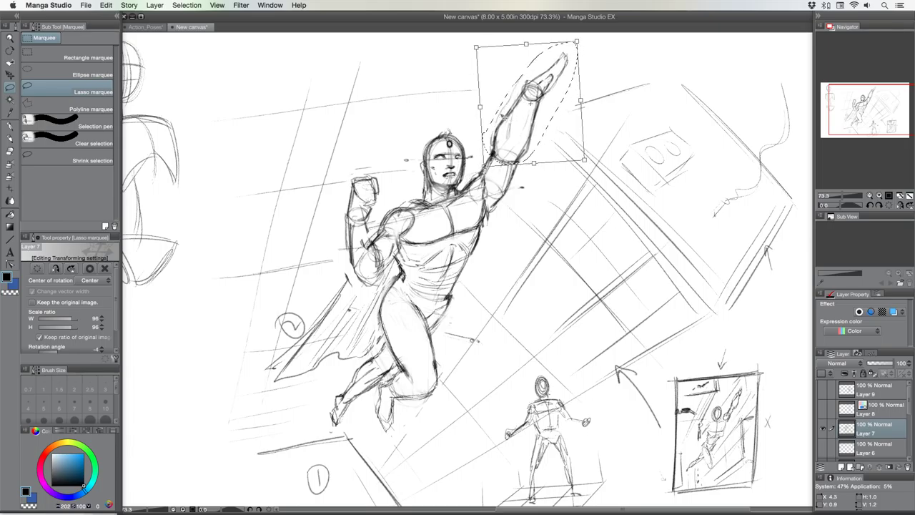
key("Return")
key("super+d")
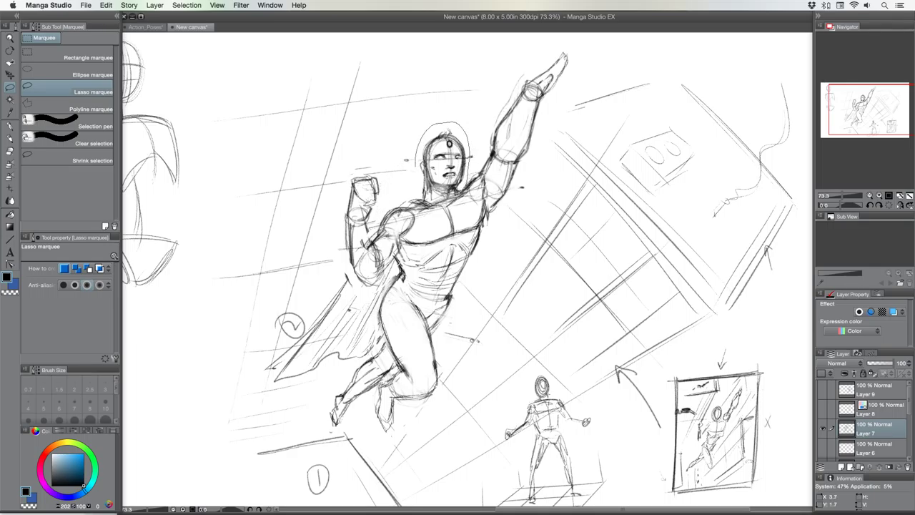
Lasso the flying figure's head, scale it to 107%, rotate it 3 degrees, and deselect.
left_click_drag(451, 190, 434, 189)
left_click(462, 204)
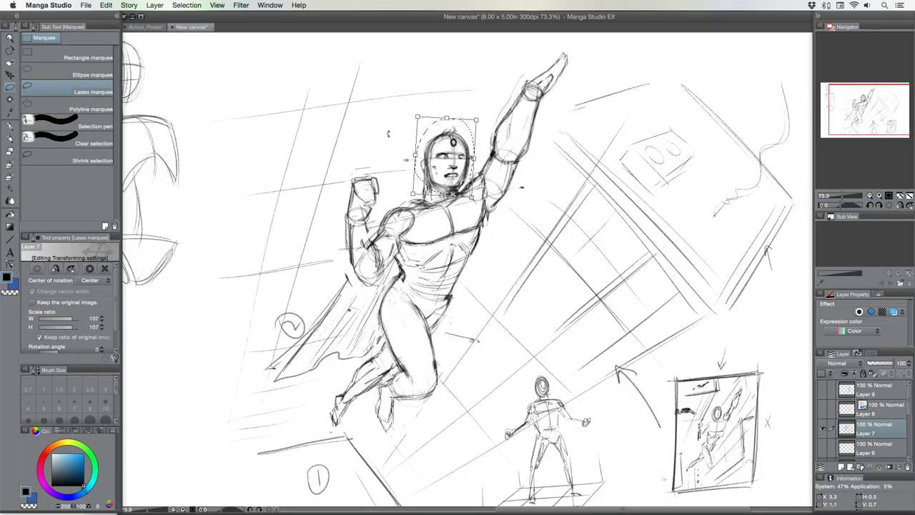
key("Return")
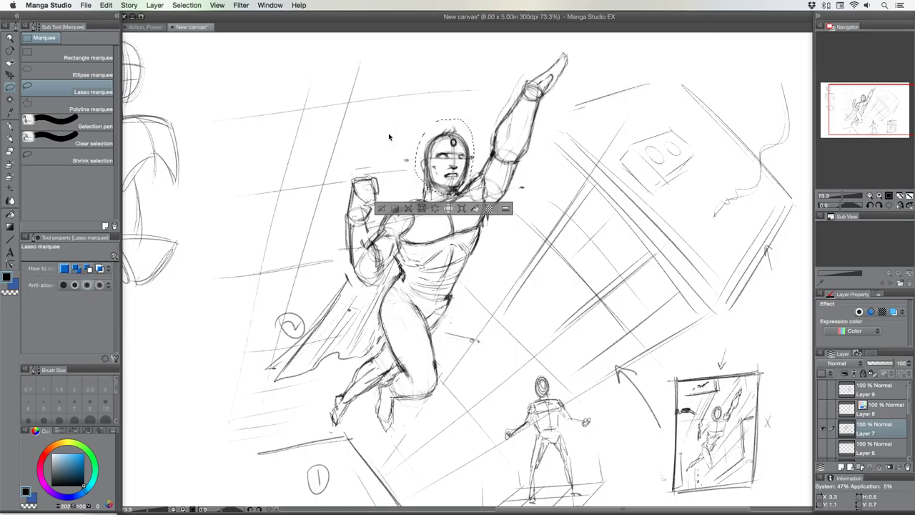
key("ctrl+d")
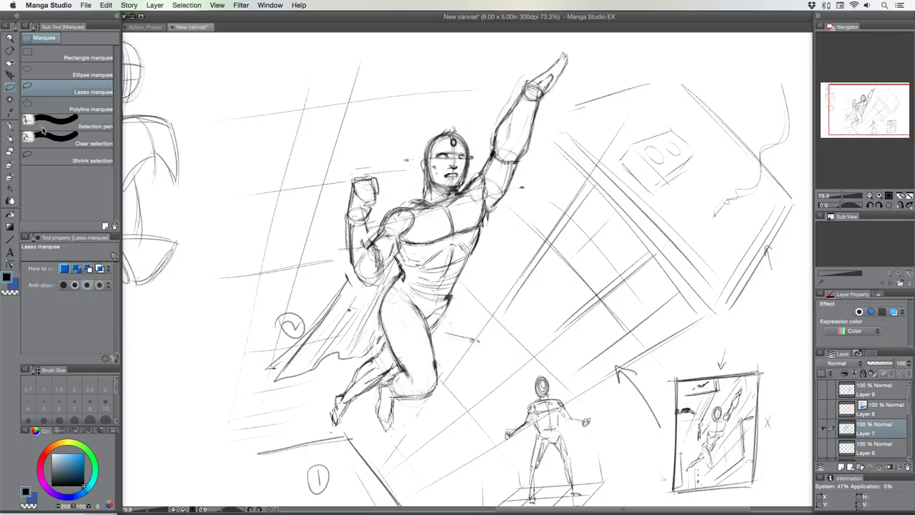
Fade the whole flying figure to a faint guide with the Soft eraser at size 200.
key("e")
key("]")
key("]")
key("]")
key("]")
key("]")
key("]")
key("]")
key("]")
key("]")
key("]")
key("]")
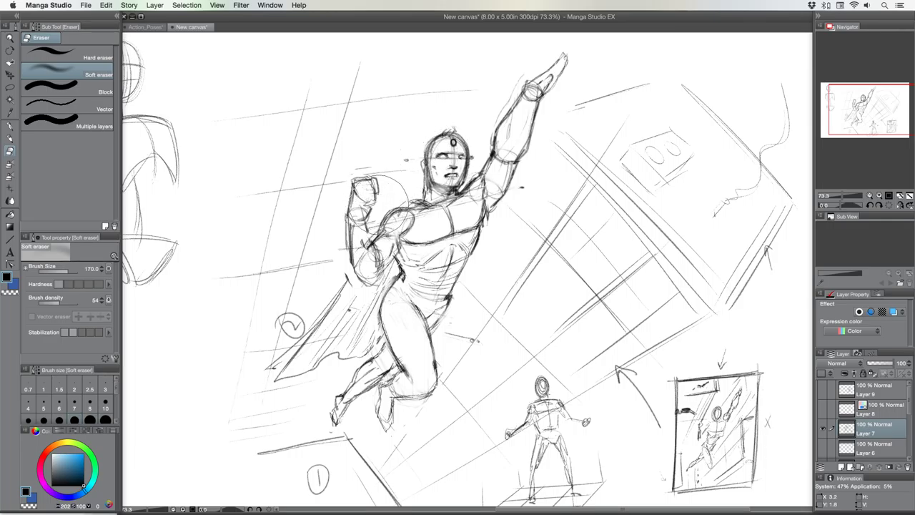
key("bracketright")
mouse_move(449, 288)
left_mouse_down()
mouse_move(486, 115)
mouse_move(499, 258)
mouse_move(531, 116)
mouse_move(491, 100)
mouse_move(438, 158)
mouse_move(368, 289)
mouse_move(365, 251)
mouse_move(401, 299)
mouse_move(425, 308)
mouse_move(375, 406)
mouse_move(334, 428)
mouse_move(366, 281)
mouse_move(438, 121)
mouse_move(470, 96)
mouse_move(536, 111)
mouse_move(532, 141)
mouse_move(521, 135)
mouse_move(532, 108)
mouse_move(418, 304)
mouse_move(381, 255)
mouse_move(363, 261)
mouse_move(404, 291)
mouse_move(409, 267)
left_mouse_up()
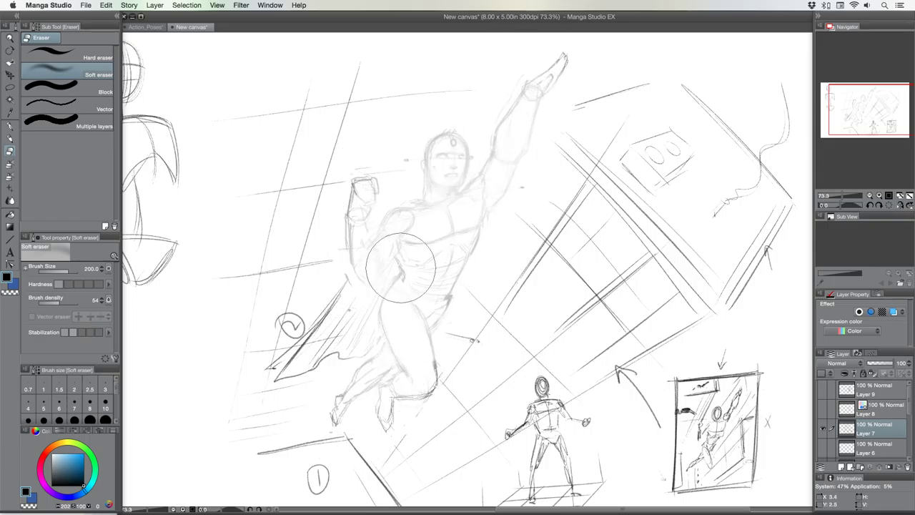
Lighten the remaining dark lines around the waist, bent arm and head with the Soft eraser at size 60.
key("[")
key("[")
key("[")
key("[")
key("[")
key("[")
left_click_drag(382, 294, 386, 292)
key("[")
key("[")
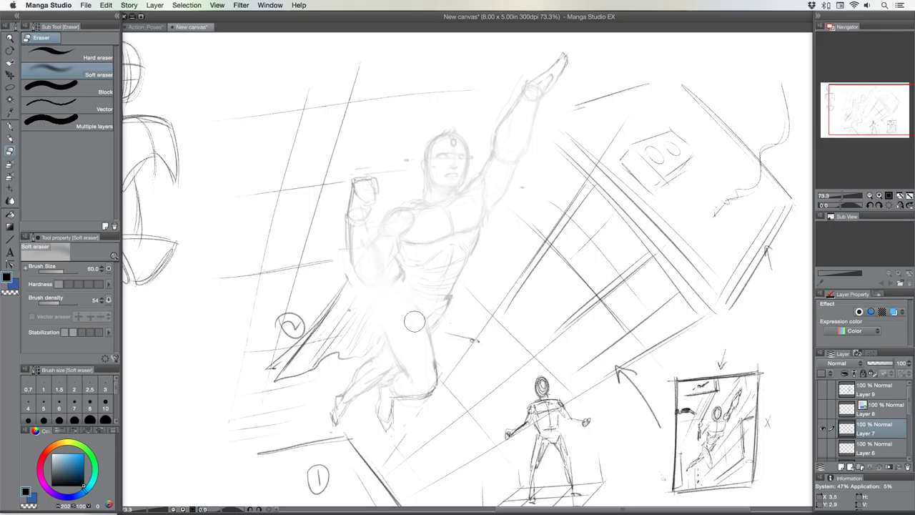
left_click_drag(353, 218, 344, 217)
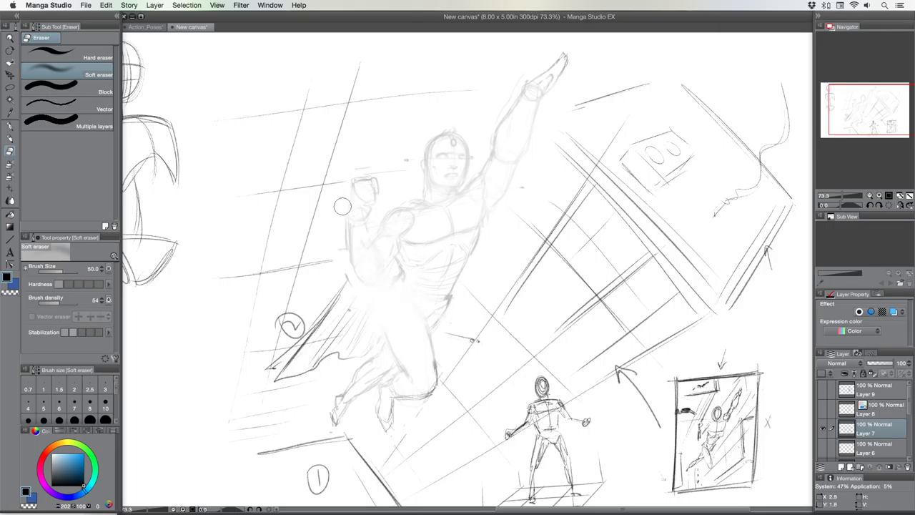
left_click_drag(457, 134, 463, 191)
Redraw the head, neck, shoulder and chest outlines over the faded figure with RAM Pencil set 001, ending at size 12.
key("bracketleft")
key("bracketleft")
key("p")
key("p")
key("[")
key("[")
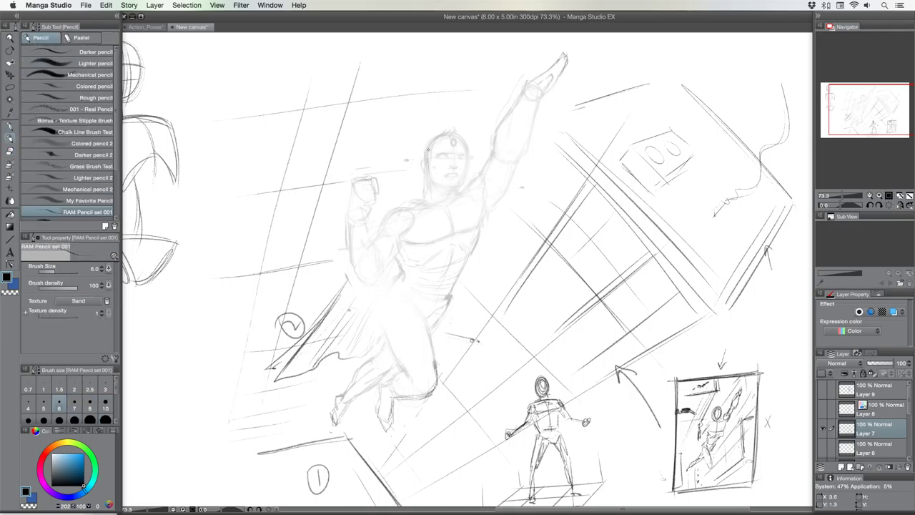
key("bracketright")
mouse_move(428, 153)
left_mouse_down()
mouse_move(449, 132)
mouse_move(465, 150)
mouse_move(458, 136)
mouse_move(467, 159)
mouse_move(461, 183)
mouse_move(433, 183)
mouse_move(443, 187)
mouse_move(428, 166)
mouse_move(427, 200)
mouse_move(450, 201)
mouse_move(396, 207)
mouse_move(387, 231)
mouse_move(454, 231)
mouse_move(472, 180)
left_mouse_up()
key("bracketright")
key("bracketright")
key("bracketright")
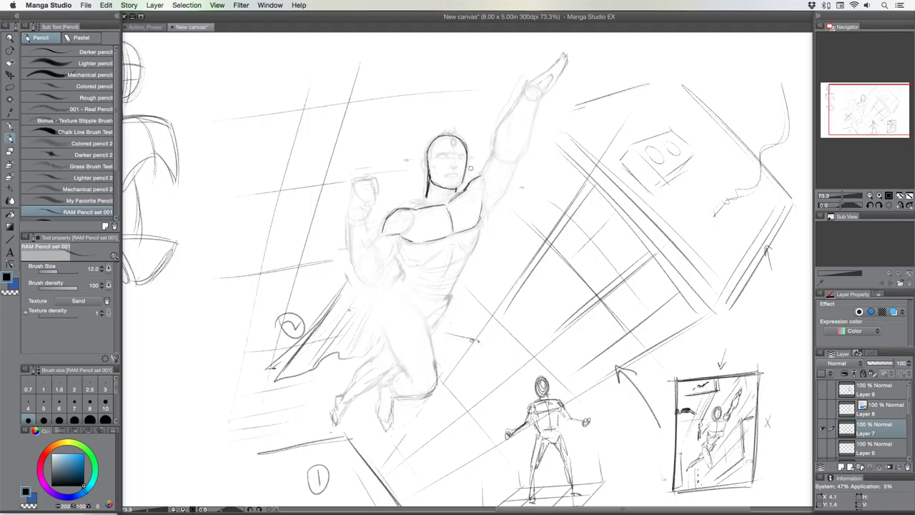
left_click_drag(424, 196, 407, 210)
Open a second window of the same canvas and dock it side by side with the first, widening the working view.
left_click(269, 7)
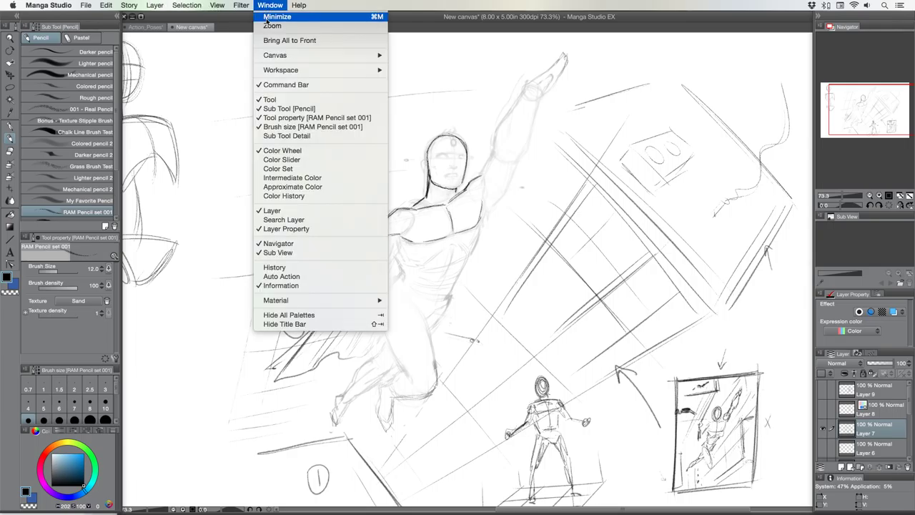
mouse_move(275, 70)
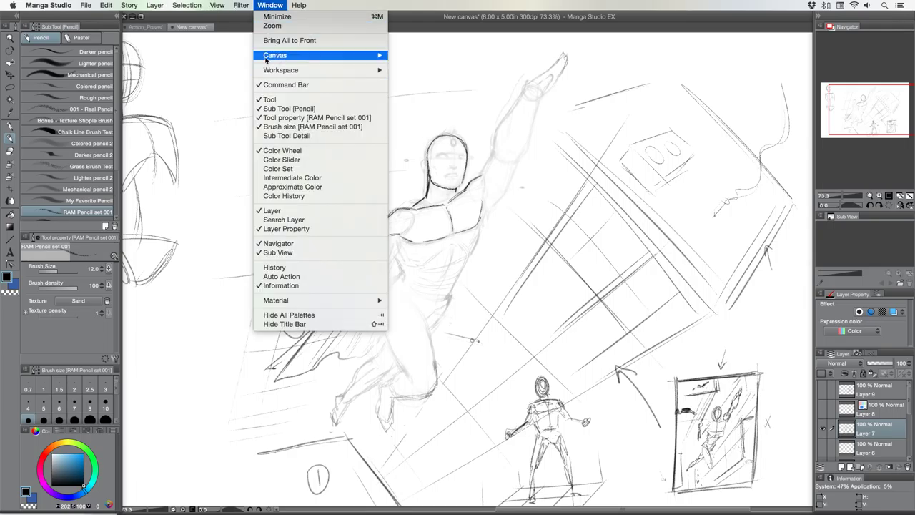
left_click(407, 56)
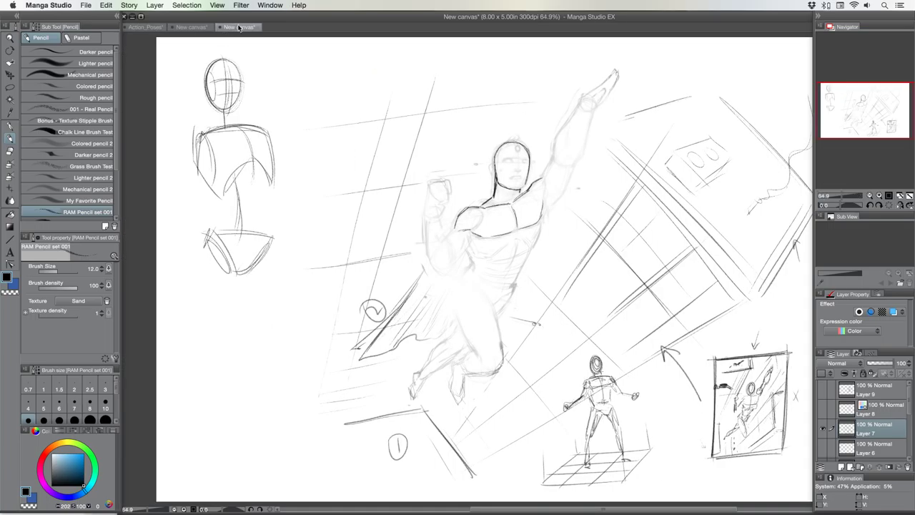
left_click_drag(239, 27, 811, 91)
left_click_drag(686, 120, 126, 109)
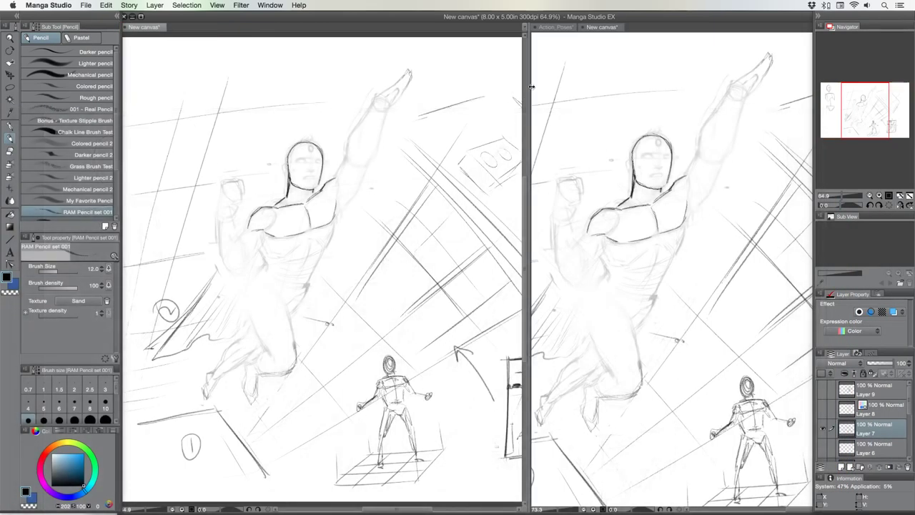
left_click_drag(531, 86, 556, 87)
key("super+0")
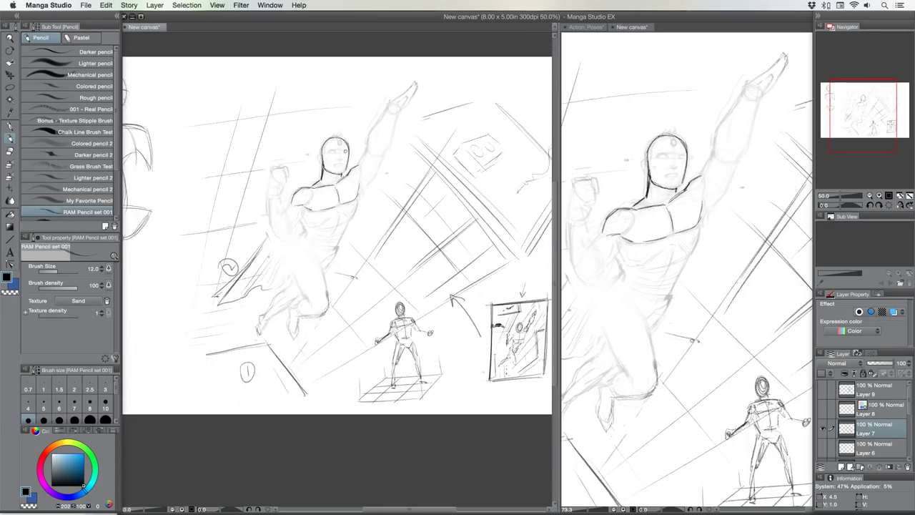
Flip the working view horizontally at 73.3% zoom, and zoom out the unflipped reference view to fit the flying figure.
scroll(311, 165, "up", 1)
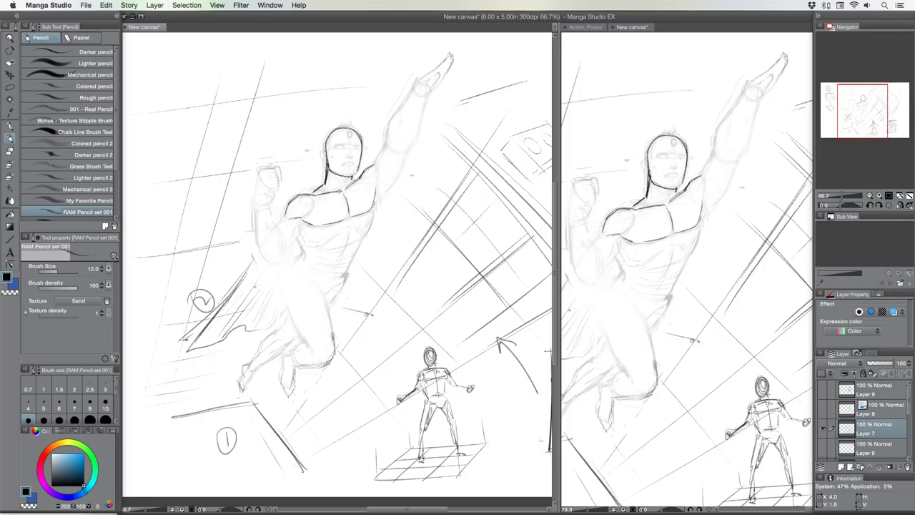
left_click(901, 206)
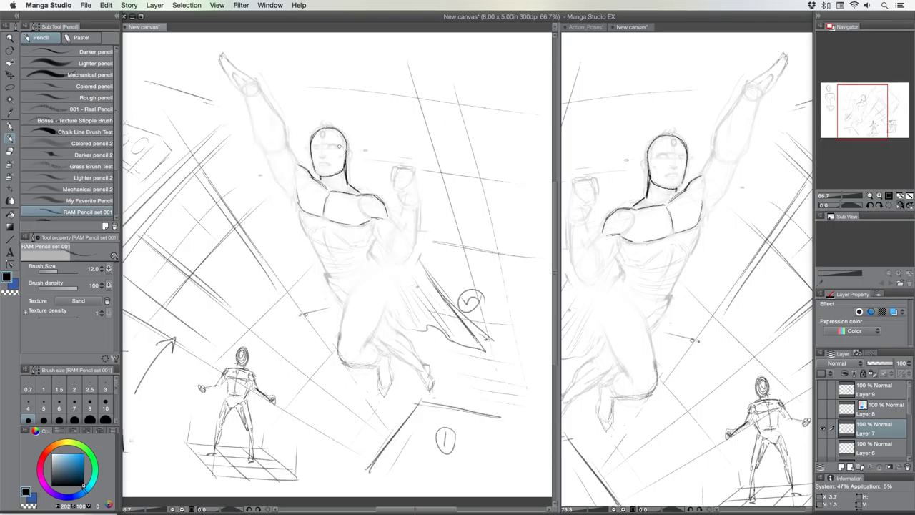
scroll(340, 146, "up", 1)
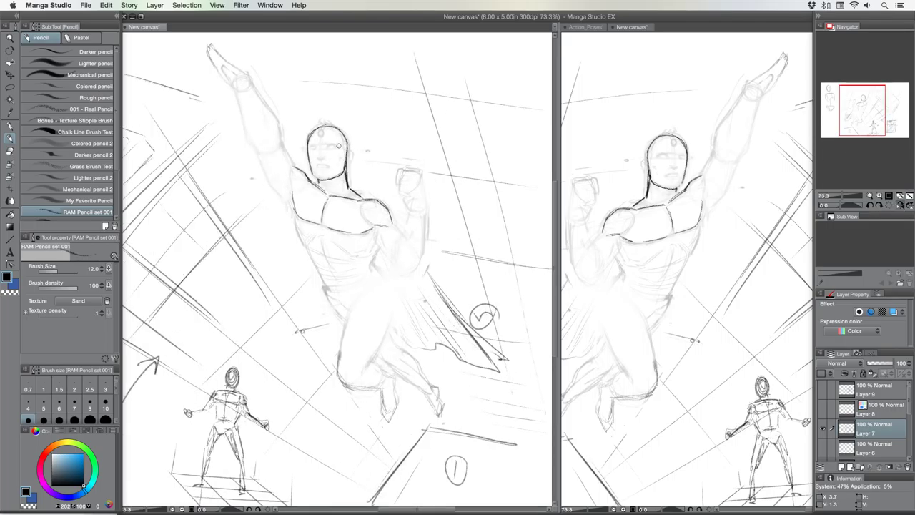
left_click(681, 195)
scroll(670, 199, "down", 6)
left_click_drag(660, 200, 683, 193)
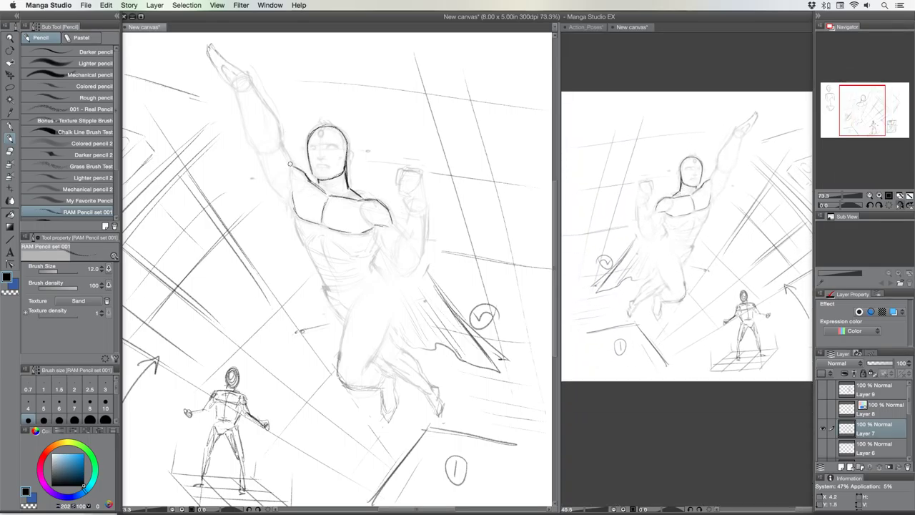
Redraw the raised arm with its wrist oval, the face and chest centre lines, and the pectoral, neck and rib contours.
mouse_move(291, 165)
left_mouse_down()
mouse_move(253, 91)
mouse_move(239, 91)
mouse_move(238, 112)
mouse_move(273, 190)
mouse_move(316, 233)
left_mouse_up()
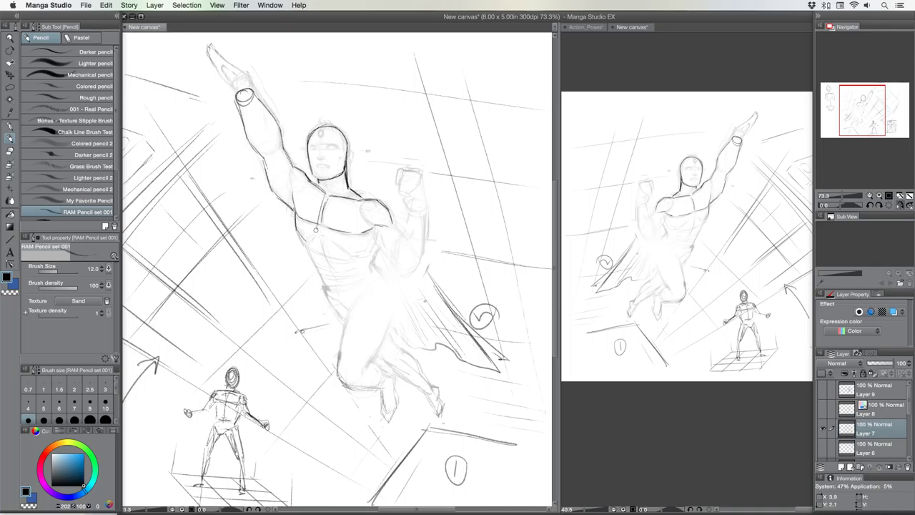
left_click_drag(325, 191, 316, 233)
mouse_move(323, 125)
left_mouse_down()
mouse_move(316, 240)
mouse_move(349, 307)
left_mouse_up()
mouse_move(304, 240)
left_mouse_down()
mouse_move(313, 233)
mouse_move(344, 249)
left_mouse_up()
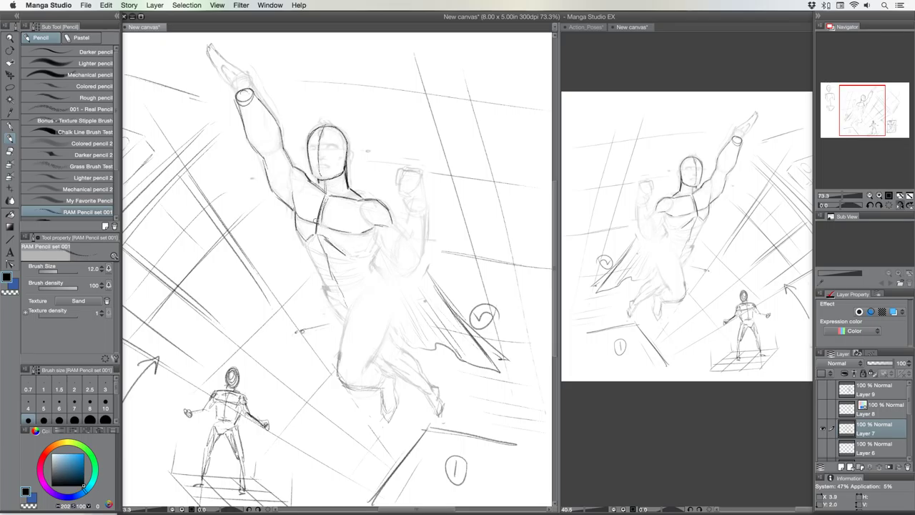
mouse_move(313, 219)
left_mouse_down()
mouse_move(350, 236)
mouse_move(364, 230)
left_mouse_up()
mouse_move(326, 196)
left_mouse_down()
mouse_move(319, 214)
mouse_move(308, 183)
mouse_move(297, 187)
left_mouse_up()
left_click_drag(346, 172, 361, 198)
left_click_drag(303, 242, 327, 287)
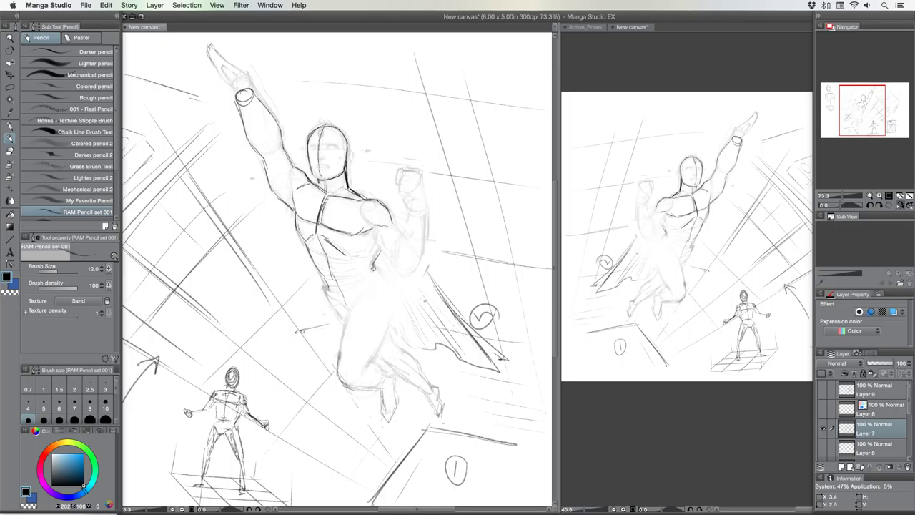
Redraw the hip, near thigh and bent knee, and outline the bent arm with its clenched fist.
mouse_move(375, 268)
left_mouse_down()
mouse_move(390, 314)
mouse_move(392, 301)
mouse_move(365, 369)
left_mouse_up()
left_click_drag(356, 300, 343, 328)
mouse_move(355, 297)
left_mouse_down()
mouse_move(339, 374)
mouse_move(353, 384)
mouse_move(370, 360)
mouse_move(384, 370)
mouse_move(346, 382)
mouse_move(392, 380)
left_mouse_up()
mouse_move(379, 220)
left_mouse_down()
mouse_move(395, 223)
mouse_move(375, 236)
mouse_move(373, 250)
mouse_move(415, 278)
mouse_move(421, 270)
mouse_move(400, 237)
mouse_move(415, 218)
mouse_move(427, 241)
mouse_move(419, 277)
mouse_move(426, 181)
mouse_move(411, 168)
mouse_move(414, 188)
mouse_move(397, 195)
mouse_move(410, 211)
mouse_move(415, 171)
mouse_move(408, 167)
mouse_move(413, 179)
mouse_move(401, 193)
left_mouse_up()
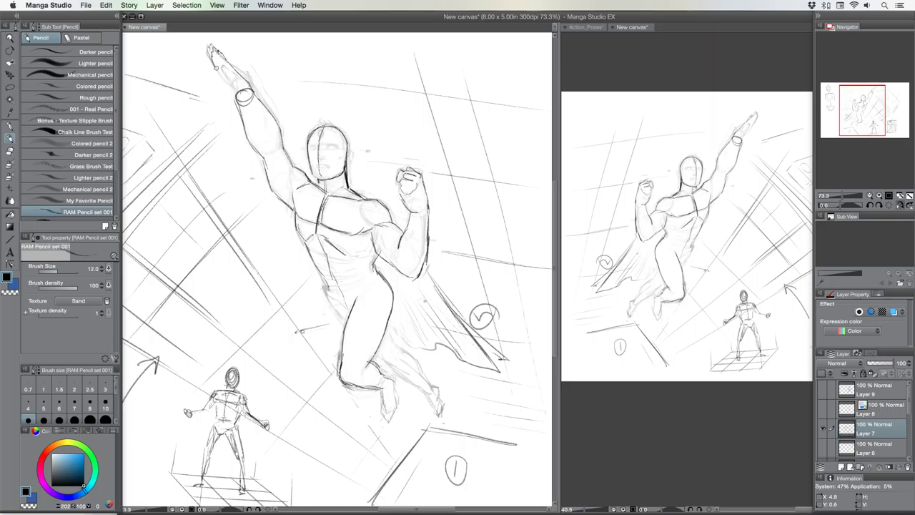
Draw the raised hand's fingers and palm, and sketch the brow, eyes, nose, mouth and cheek on the face.
mouse_move(214, 66)
left_mouse_down()
mouse_move(230, 93)
mouse_move(238, 80)
mouse_move(223, 72)
mouse_move(238, 100)
mouse_move(215, 65)
mouse_move(252, 97)
mouse_move(236, 105)
mouse_move(269, 114)
mouse_move(283, 152)
mouse_move(273, 150)
mouse_move(336, 148)
mouse_move(318, 167)
left_mouse_up()
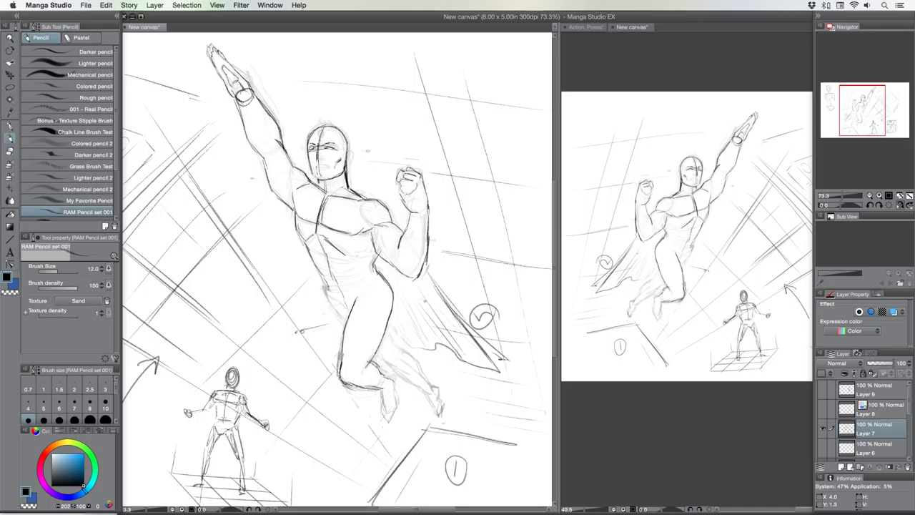
left_click_drag(310, 146, 316, 159)
mouse_move(315, 168)
left_mouse_down()
mouse_move(326, 166)
mouse_move(310, 173)
mouse_move(306, 143)
mouse_move(317, 126)
mouse_move(340, 132)
mouse_move(347, 160)
left_mouse_up()
mouse_move(322, 122)
left_mouse_down()
mouse_move(349, 132)
mouse_move(347, 141)
left_mouse_up()
Add muscle contour lines to both arms and a small tuft of hair on the forehead.
mouse_move(287, 179)
left_mouse_down()
mouse_move(263, 153)
mouse_move(294, 197)
left_mouse_up()
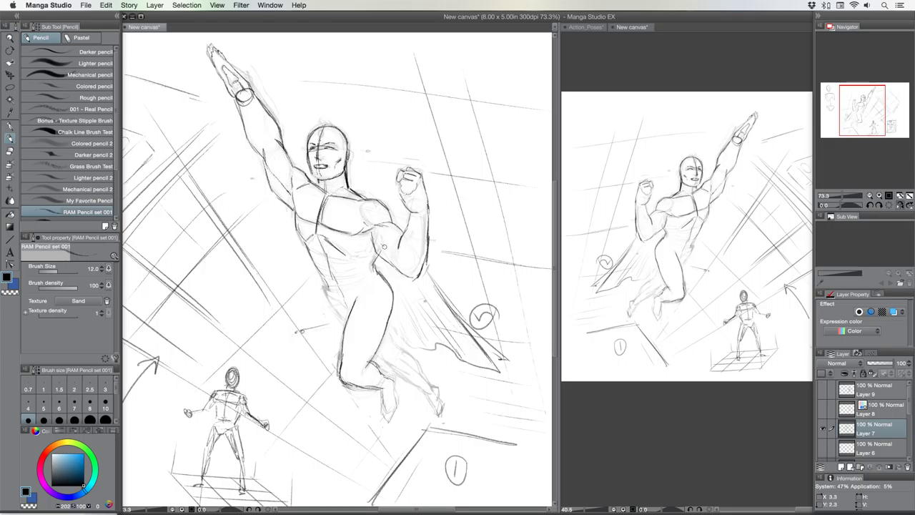
left_click_drag(419, 241, 413, 263)
left_click_drag(412, 212, 409, 216)
mouse_move(325, 119)
left_mouse_down()
mouse_move(321, 128)
mouse_move(327, 120)
mouse_move(339, 125)
mouse_move(323, 130)
left_mouse_up()
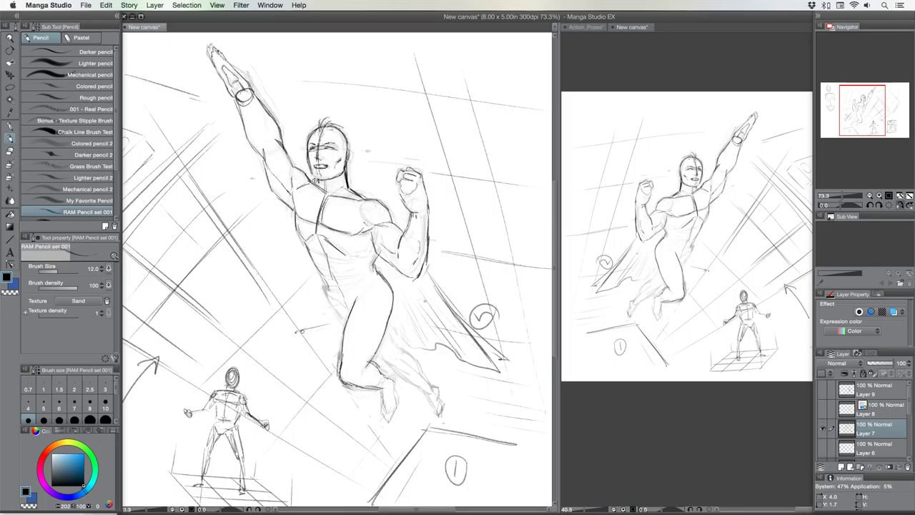
Redraw the far leg, near foot and abdominal lines, then undo the last stroke along the hip.
mouse_move(342, 176)
left_mouse_down()
mouse_move(365, 200)
mouse_move(350, 258)
mouse_move(329, 291)
mouse_move(349, 309)
mouse_move(328, 296)
mouse_move(333, 310)
mouse_move(343, 327)
mouse_move(403, 354)
mouse_move(412, 368)
mouse_move(381, 358)
mouse_move(432, 384)
mouse_move(422, 393)
mouse_move(432, 406)
mouse_move(435, 398)
left_mouse_up()
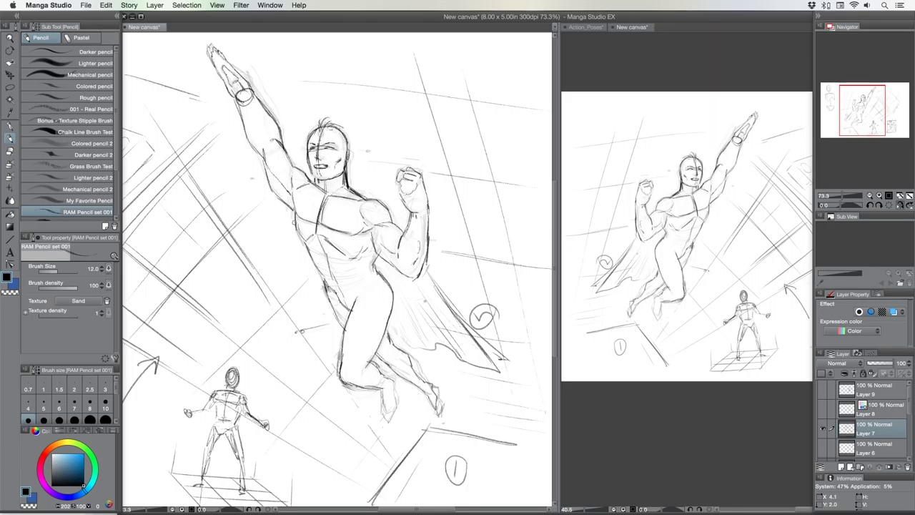
mouse_move(309, 230)
left_mouse_down()
mouse_move(347, 258)
mouse_move(307, 239)
mouse_move(318, 239)
mouse_move(330, 277)
left_mouse_up()
mouse_move(367, 359)
left_mouse_down()
mouse_move(365, 368)
mouse_move(392, 381)
mouse_move(393, 393)
mouse_move(383, 392)
mouse_move(390, 418)
mouse_move(394, 391)
mouse_move(391, 418)
left_mouse_up()
mouse_move(336, 336)
left_mouse_down()
mouse_move(359, 267)
mouse_move(391, 415)
mouse_move(323, 274)
left_mouse_up()
key("super+z")
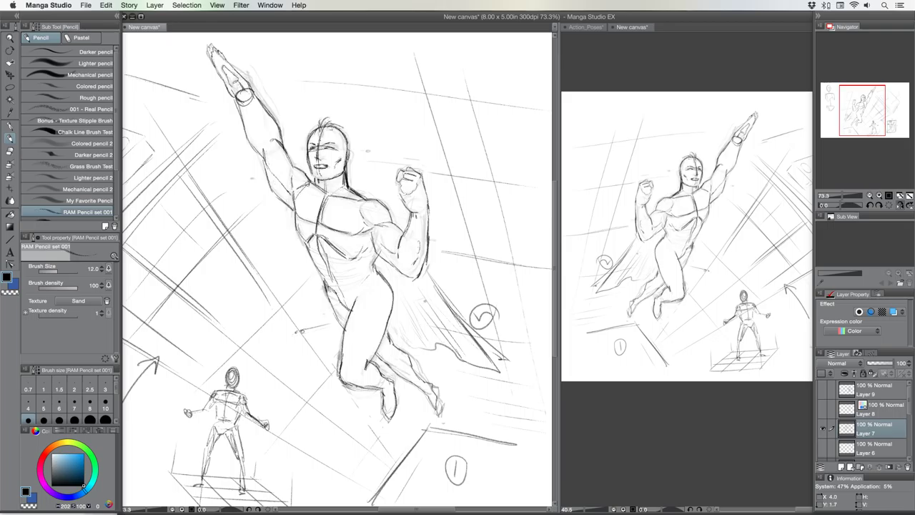
Reinforce the shoulder, raised arm, neck and torso side contours, reducing the pencil to size 10 for the neck and torso.
left_click_drag(309, 182, 294, 215)
left_click_drag(264, 146, 272, 138)
mouse_move(298, 171)
left_mouse_down()
mouse_move(313, 181)
mouse_move(339, 169)
mouse_move(360, 192)
left_mouse_up()
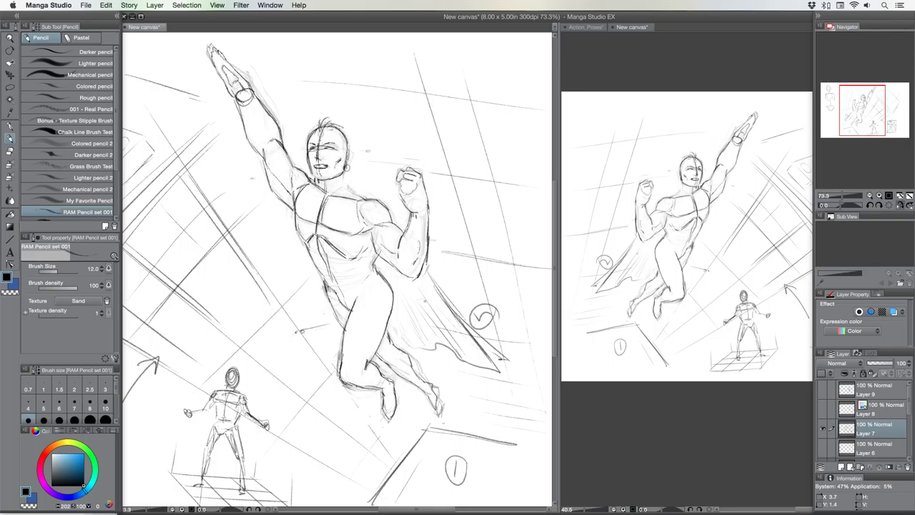
key("[")
left_click_drag(345, 169, 344, 187)
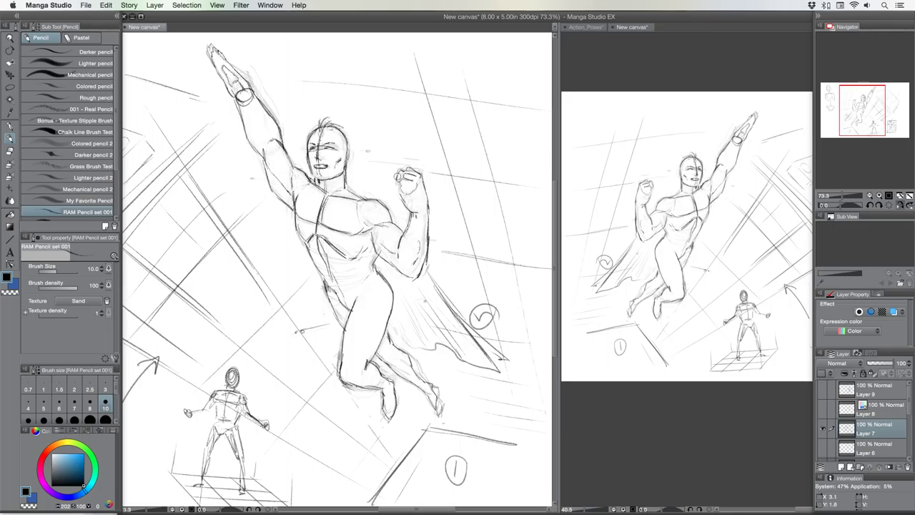
mouse_move(297, 230)
left_mouse_down()
mouse_move(319, 272)
mouse_move(356, 301)
mouse_move(343, 344)
left_mouse_up()
left_click_drag(330, 303, 340, 327)
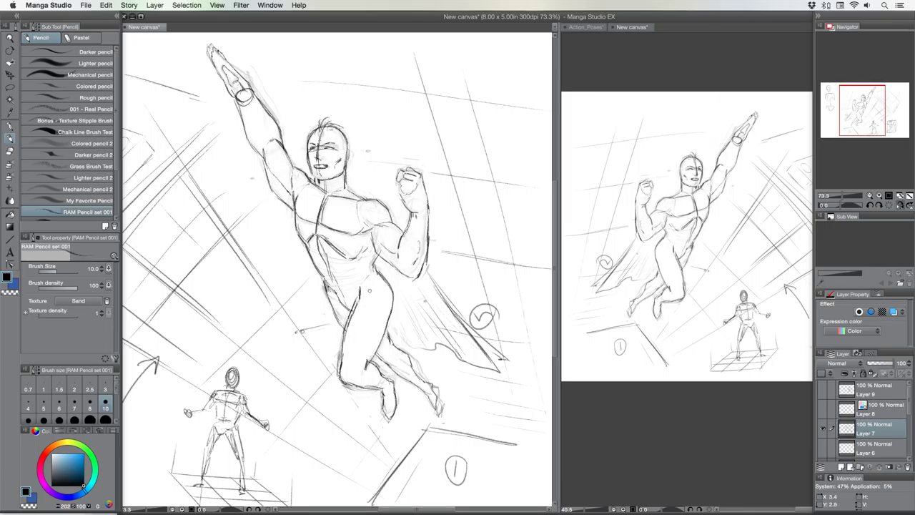
Hatch shadows under the bent knee and behind the near thigh with the pencil at size 12.
key("bracketright")
key("bracketright")
key("bracketright")
key("bracketright")
key("bracketleft")
key("bracketleft")
key("bracketleft")
mouse_move(349, 380)
left_mouse_down()
mouse_move(378, 379)
mouse_move(387, 335)
mouse_move(378, 337)
mouse_move(388, 338)
left_mouse_up()
left_click_drag(385, 363, 388, 335)
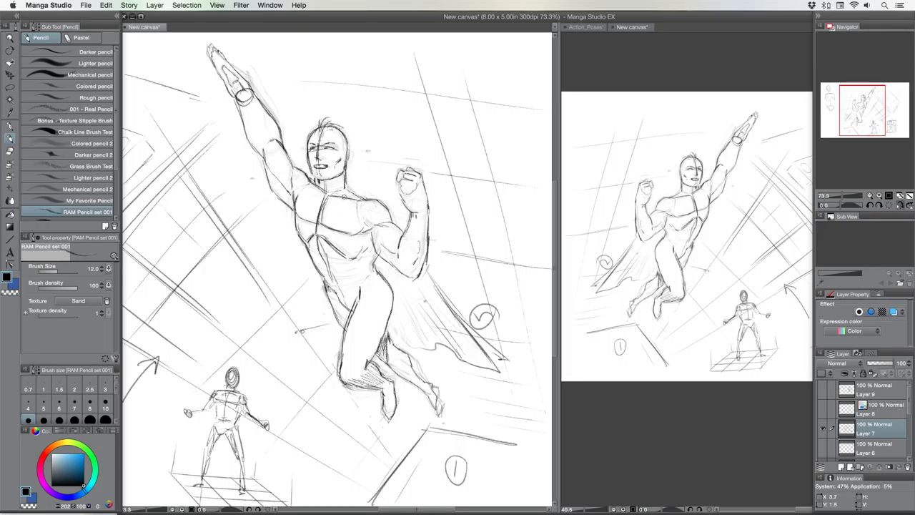
Hatch shadows beside the ribs under the bent arm, along the hip crease and beneath the chest.
left_click_drag(360, 240, 371, 262)
mouse_move(359, 233)
left_mouse_down()
mouse_move(374, 261)
mouse_move(378, 236)
mouse_move(365, 236)
mouse_move(373, 268)
left_mouse_up()
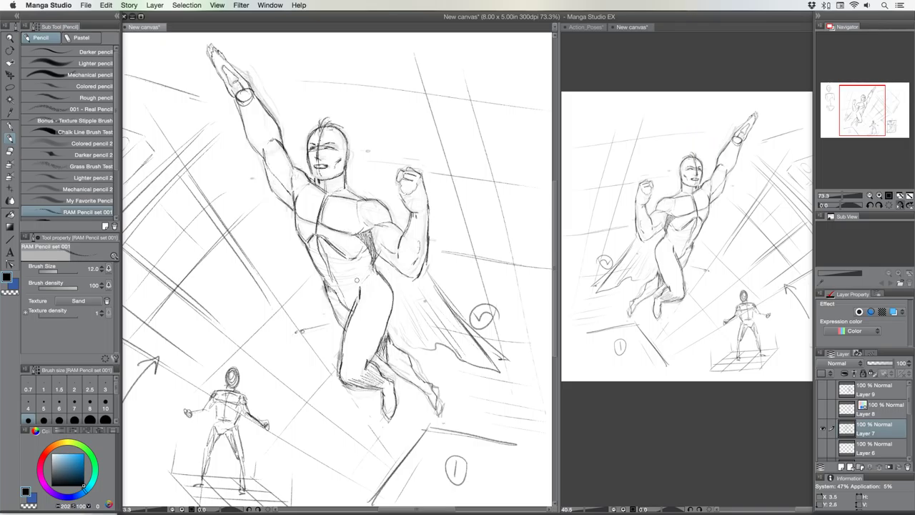
left_click_drag(340, 295, 342, 321)
mouse_move(310, 244)
left_mouse_down()
mouse_move(342, 258)
mouse_move(314, 242)
left_mouse_up()
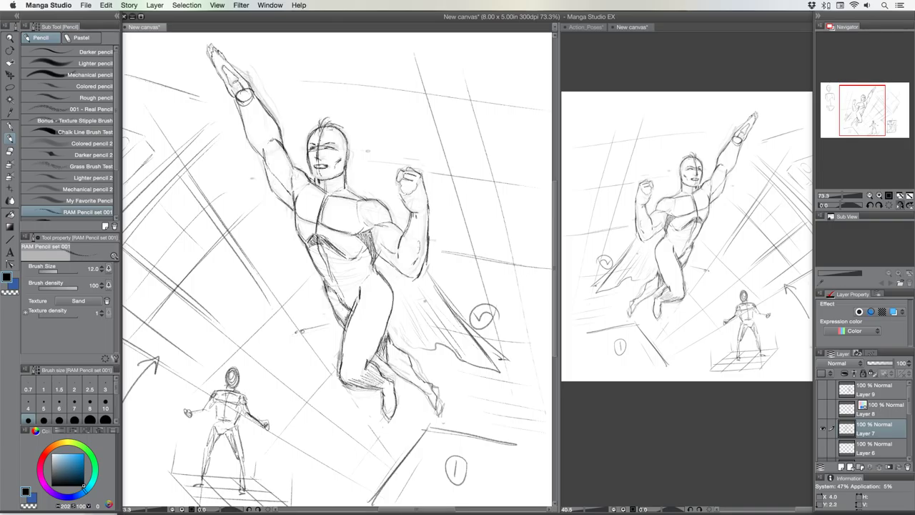
Add shading strokes to the raised arm, neck and upper chest, and to the bent arm's shoulder and elbow.
mouse_move(289, 185)
left_mouse_down()
mouse_move(288, 200)
mouse_move(282, 197)
left_mouse_up()
left_click_drag(264, 149, 266, 130)
mouse_move(323, 183)
left_mouse_down()
mouse_move(334, 178)
mouse_move(317, 179)
mouse_move(331, 196)
mouse_move(295, 203)
mouse_move(304, 217)
left_mouse_up()
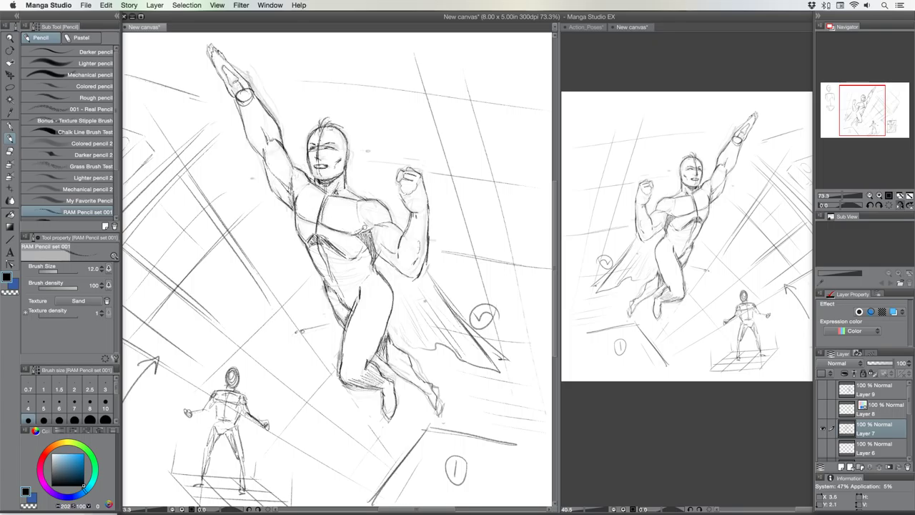
left_click_drag(360, 218, 401, 259)
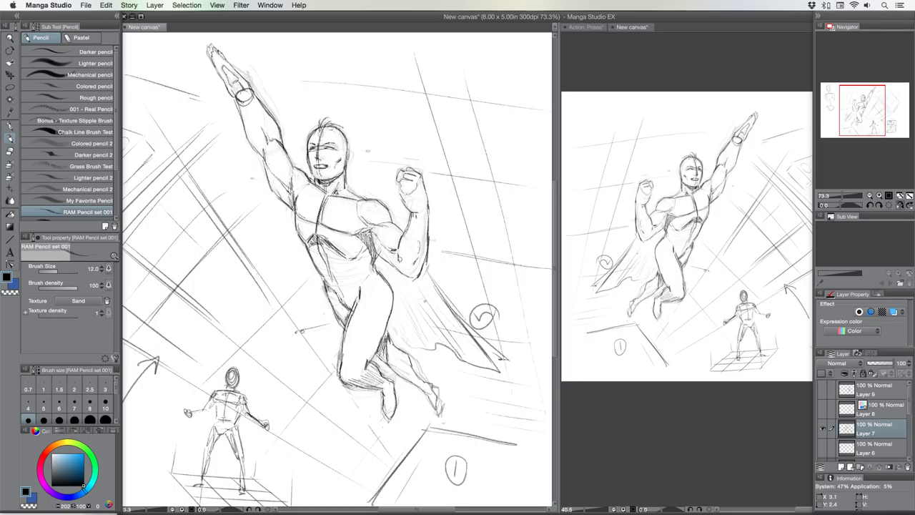